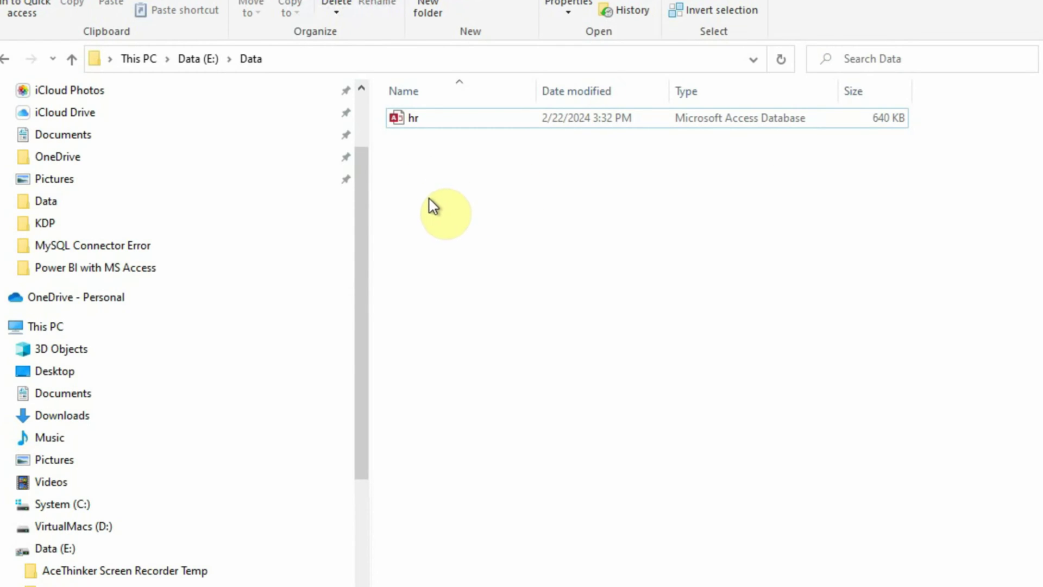
# - Open hr.accdb from E:\Data in Microsoft Access
pyautogui.click(407, 122)
pyautogui.doubleClick(409, 124)
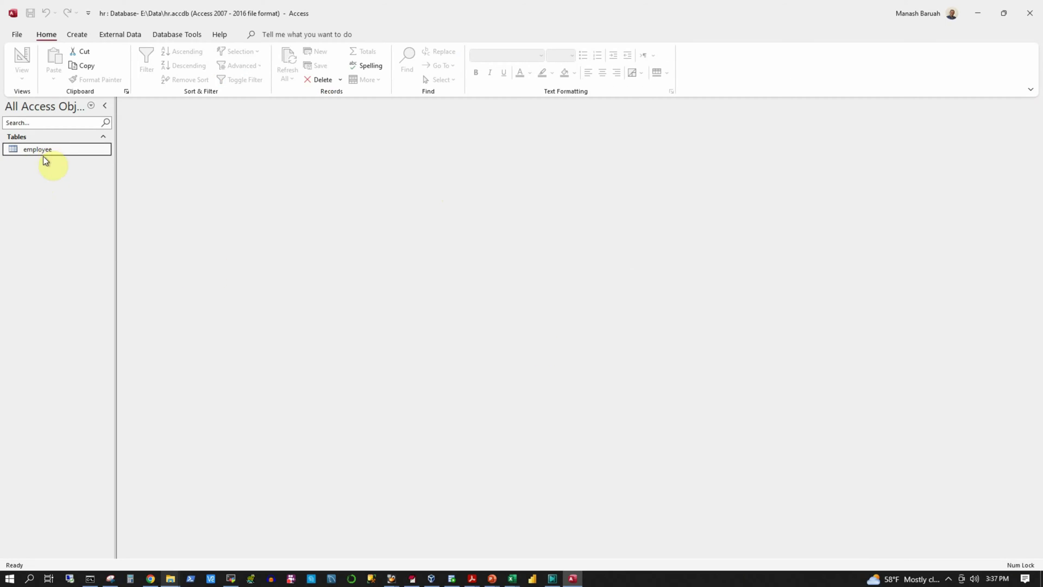
# - Open the employee table, autofit the DEPARTMENT column, and close Access saving the layout
pyautogui.doubleClick(48, 150)
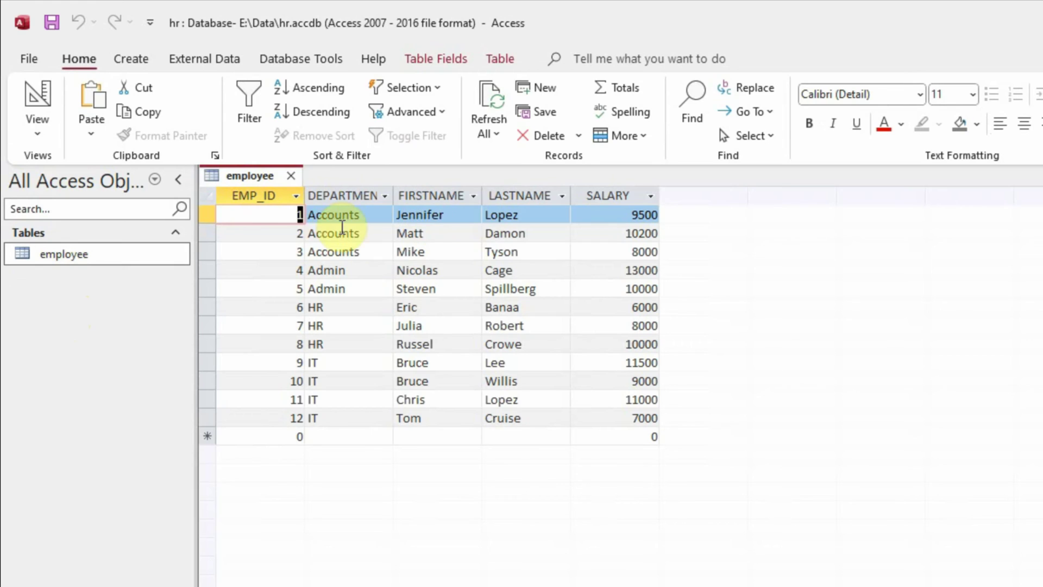
pyautogui.doubleClick(393, 196)
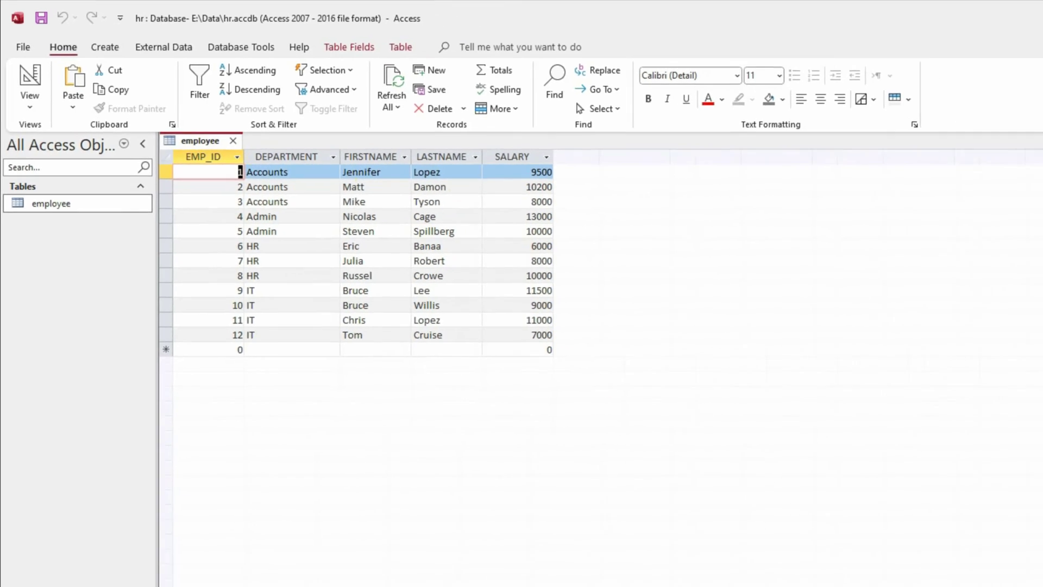
pyautogui.click(1030, 13)
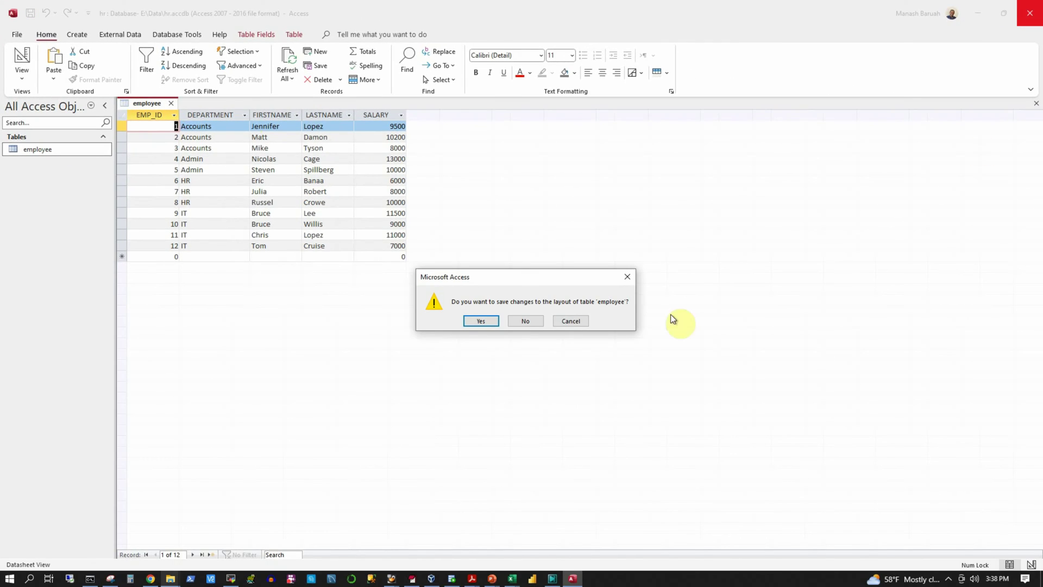
pyautogui.click(480, 321)
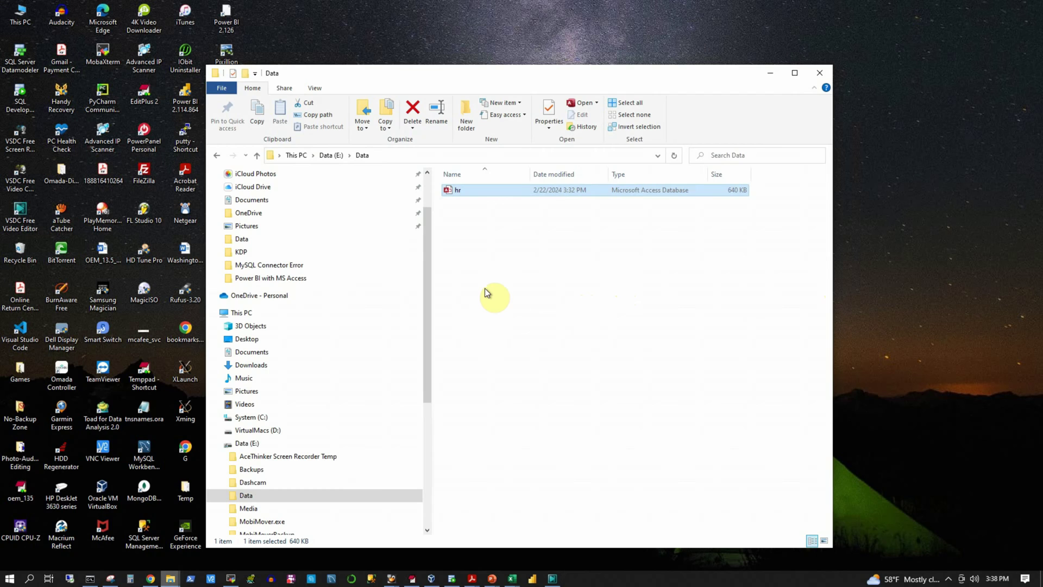
# - Bring Power BI Desktop forward and dismiss its About dialog for version 2.126.927.0
pyautogui.click(532, 579)
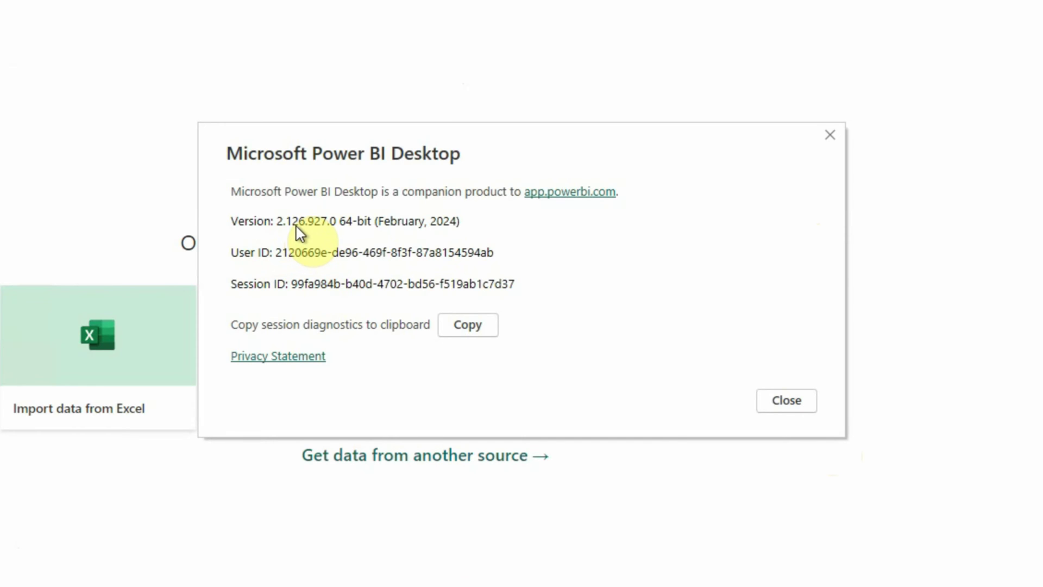
pyautogui.click(786, 401)
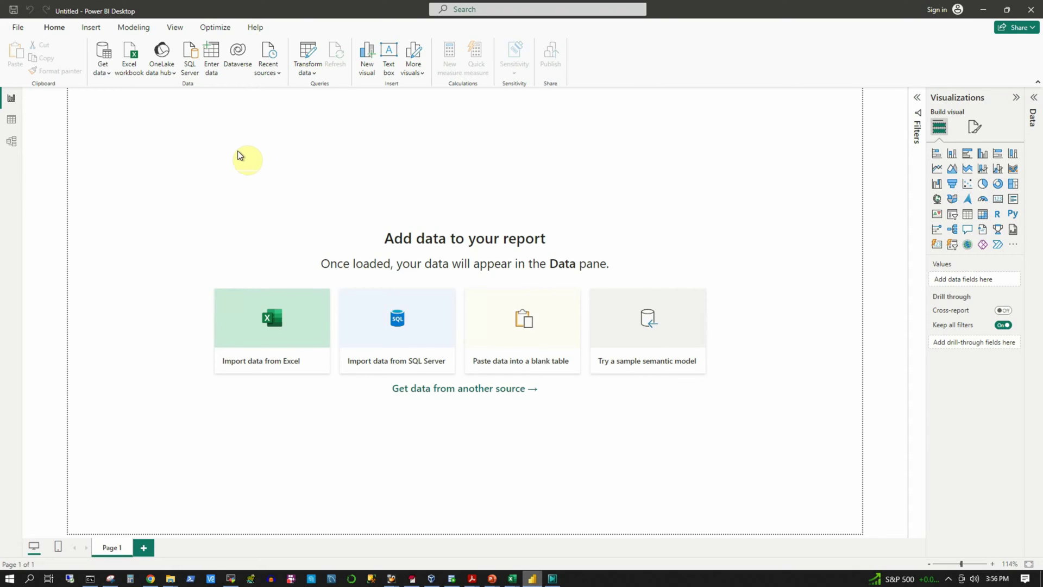
# - Choose Access database from the full list of Get data sources
pyautogui.click(109, 74)
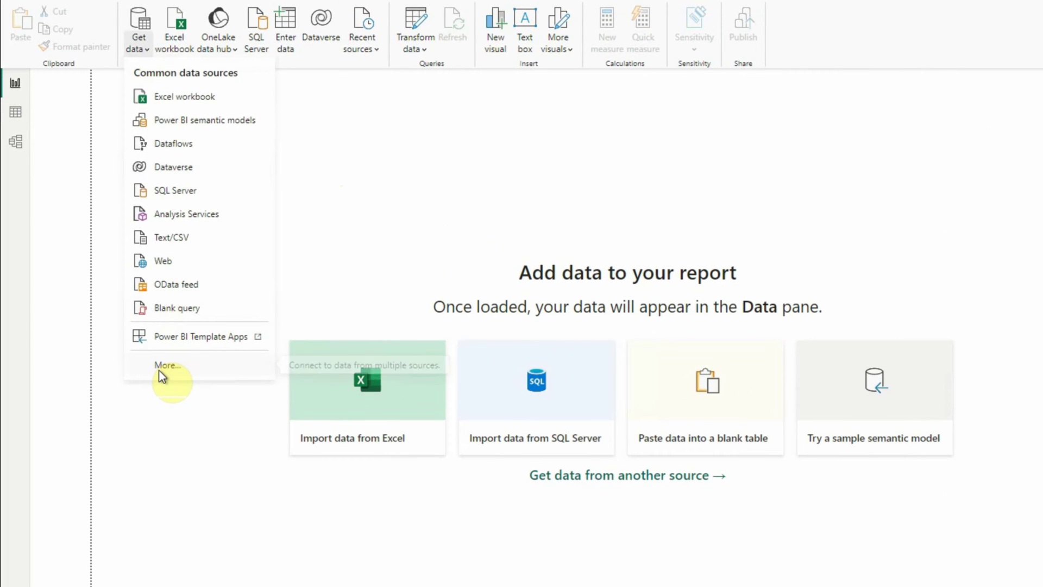
pyautogui.click(159, 369)
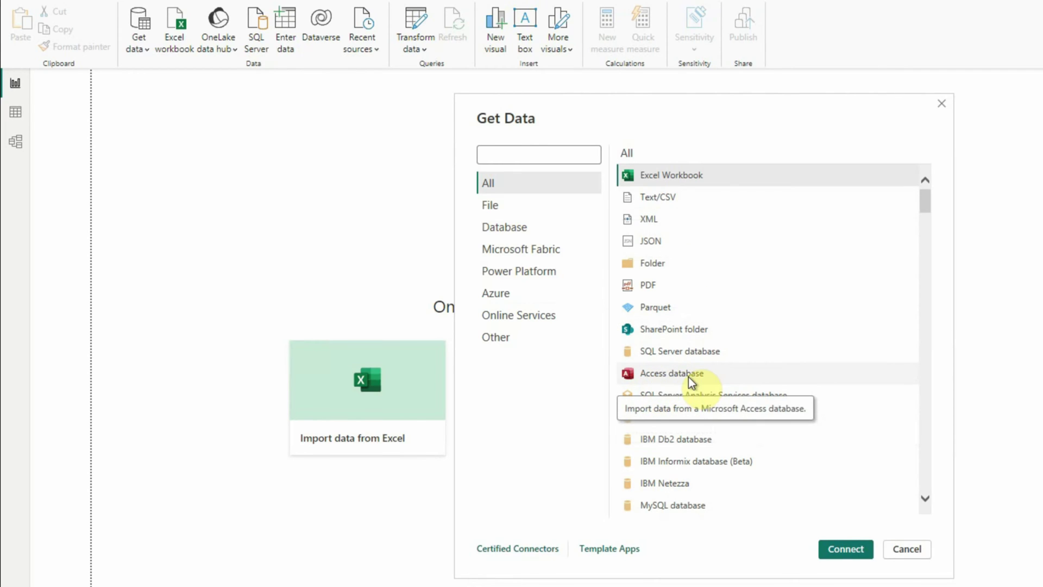
pyautogui.click(669, 377)
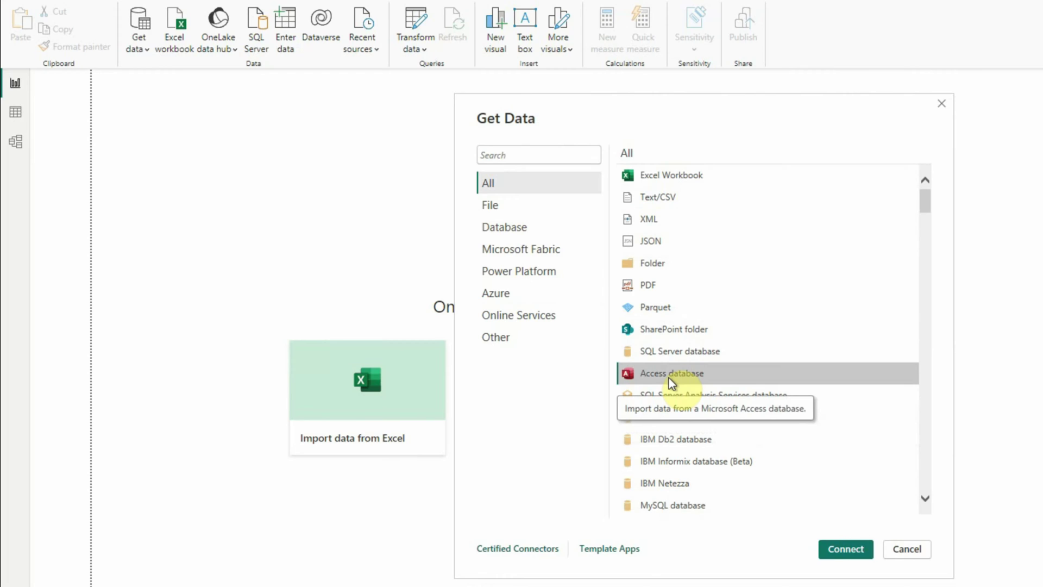
pyautogui.click(841, 550)
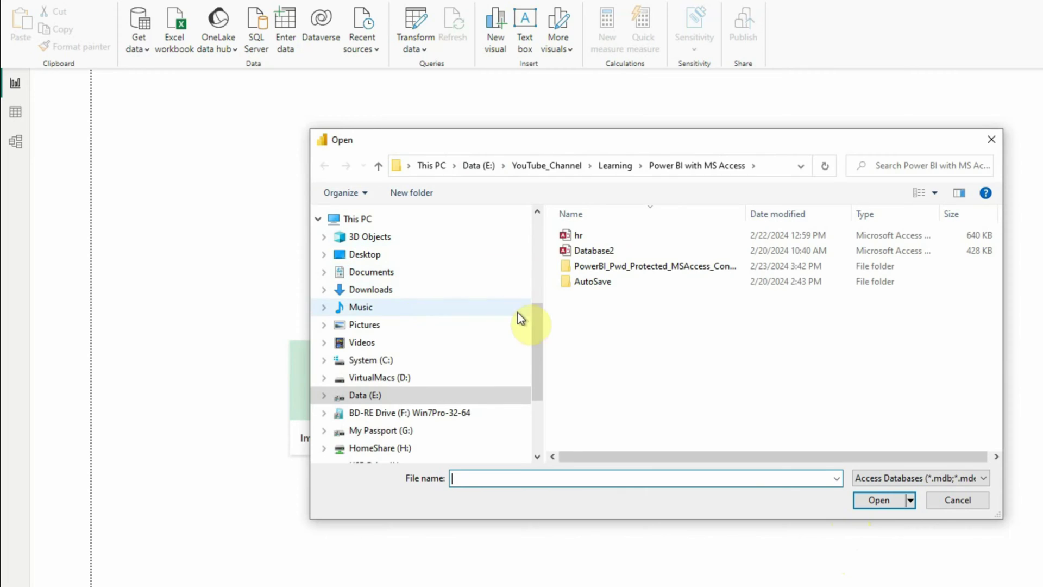
# - Select the hr file in E:\Data as the Access source
pyautogui.click(384, 398)
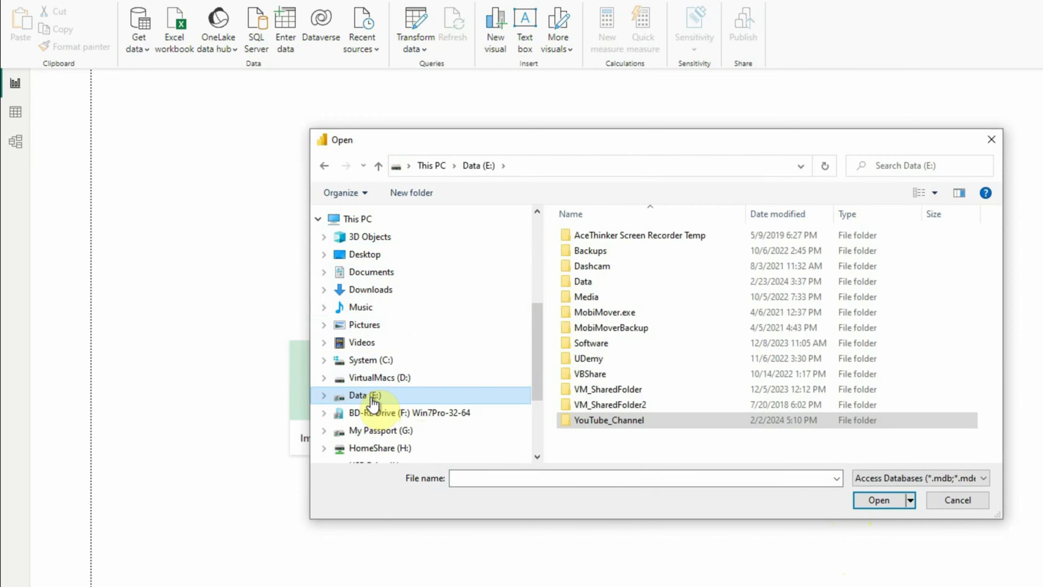
pyautogui.click(577, 282)
pyautogui.doubleClick(577, 282)
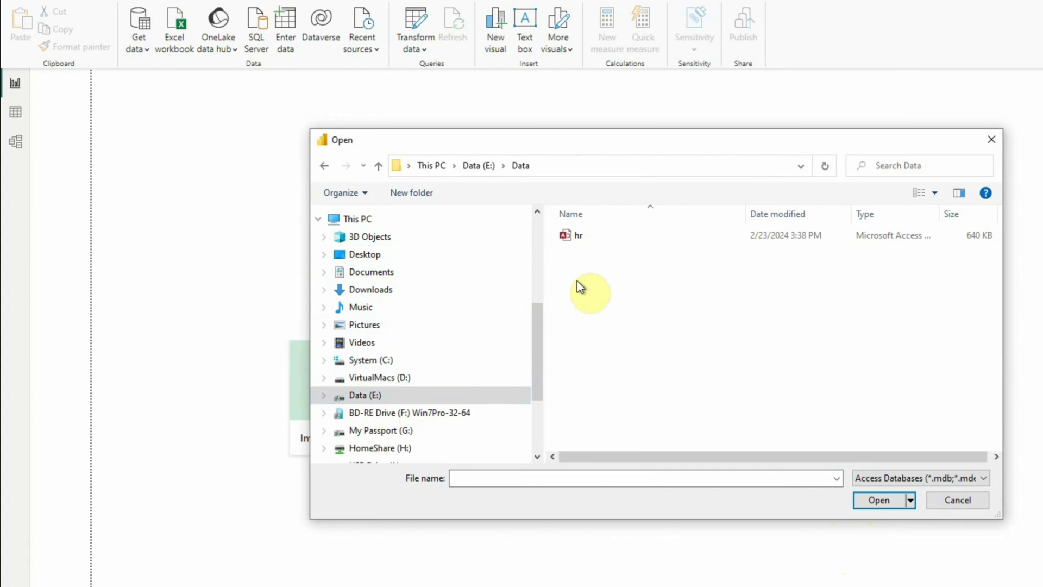
pyautogui.click(573, 239)
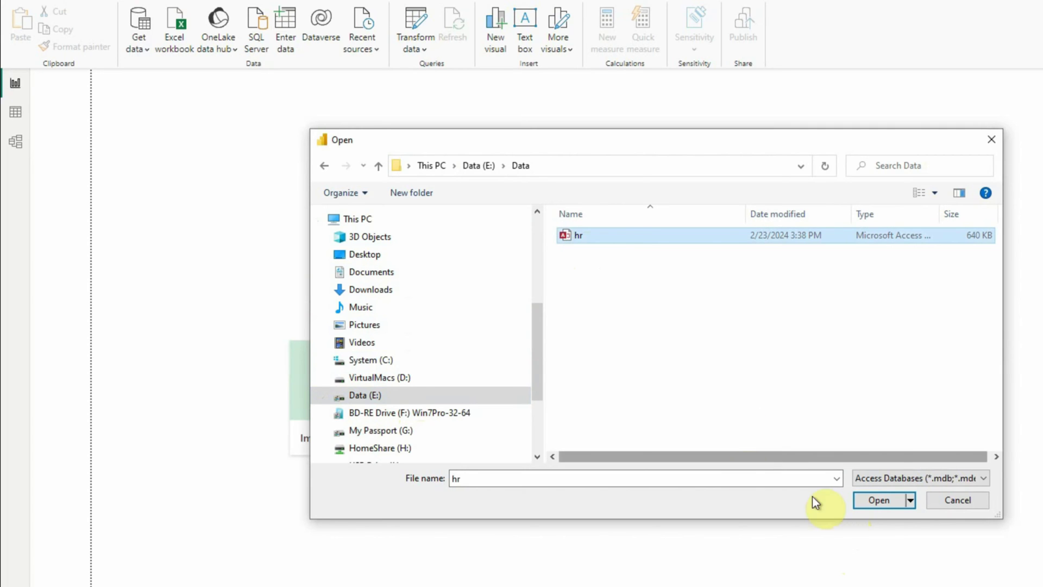
pyautogui.click(872, 503)
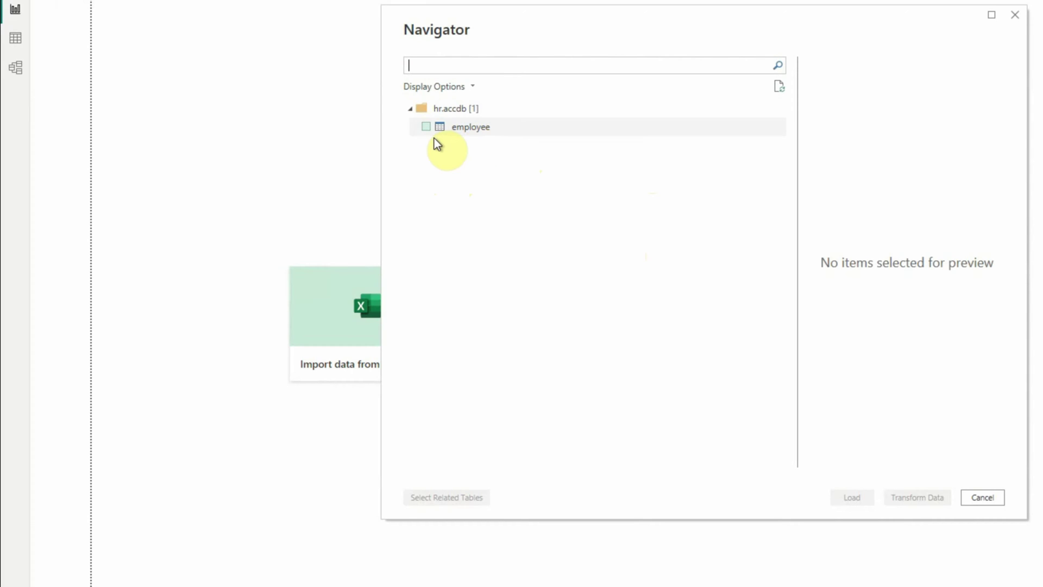
# - Tick the employee table in the Navigator and load it into the report
pyautogui.click(425, 127)
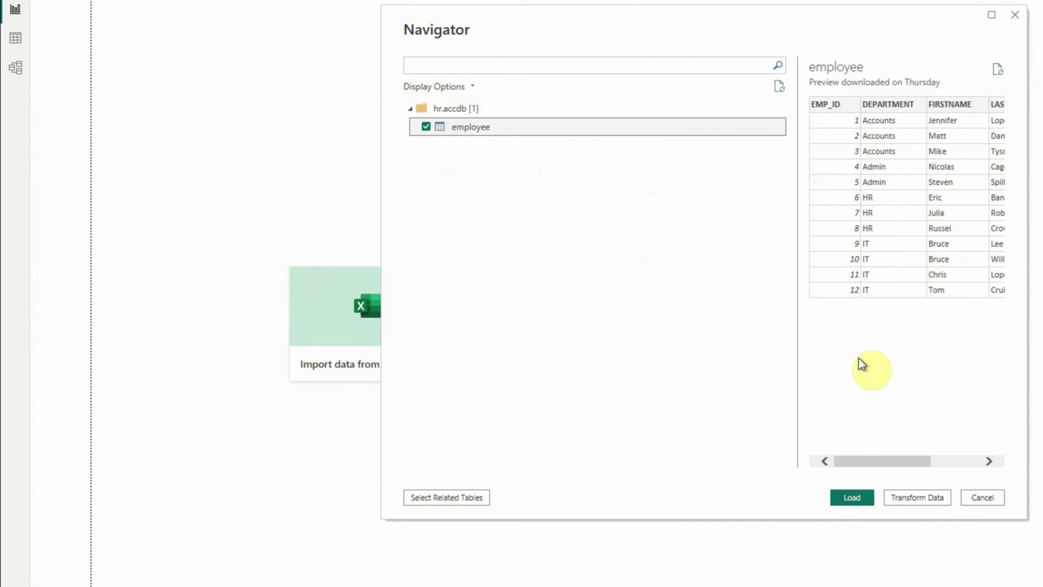
pyautogui.click(848, 498)
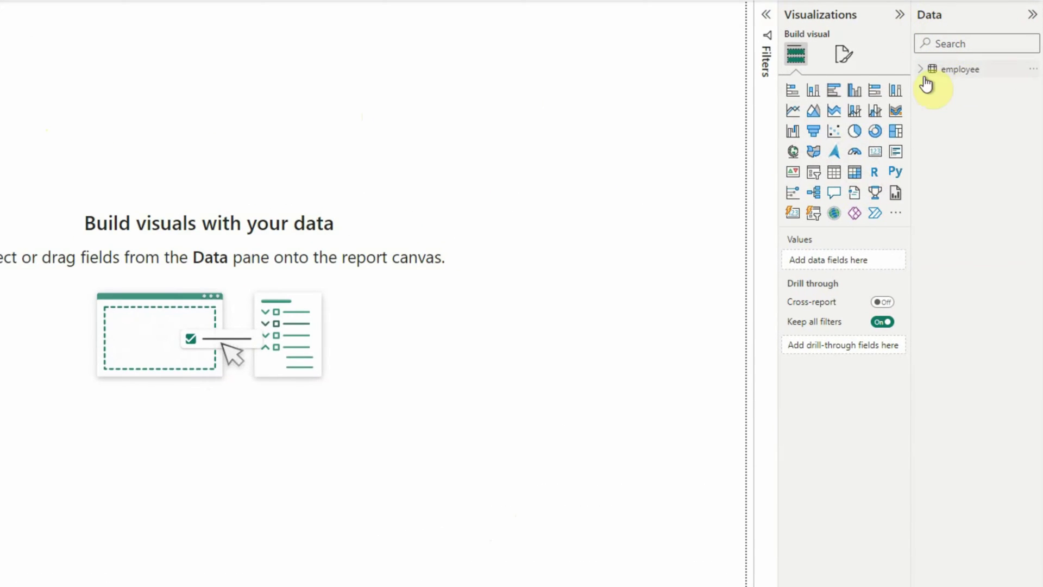
# - Expand employee's five fields, inspect its 12 rows in Table view, then return to Report view
pyautogui.click(934, 69)
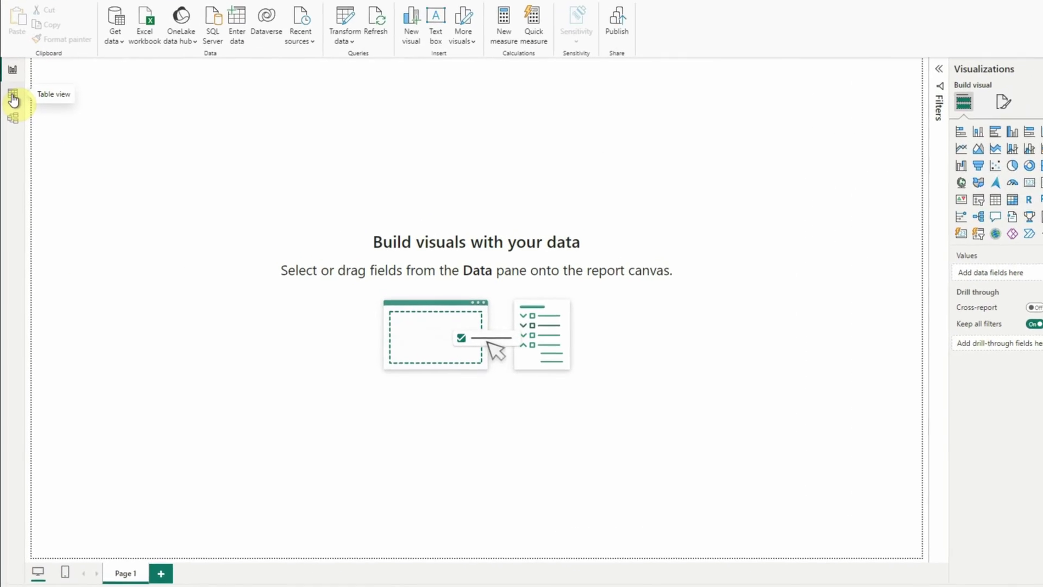
pyautogui.click(13, 98)
pyautogui.click(140, 47)
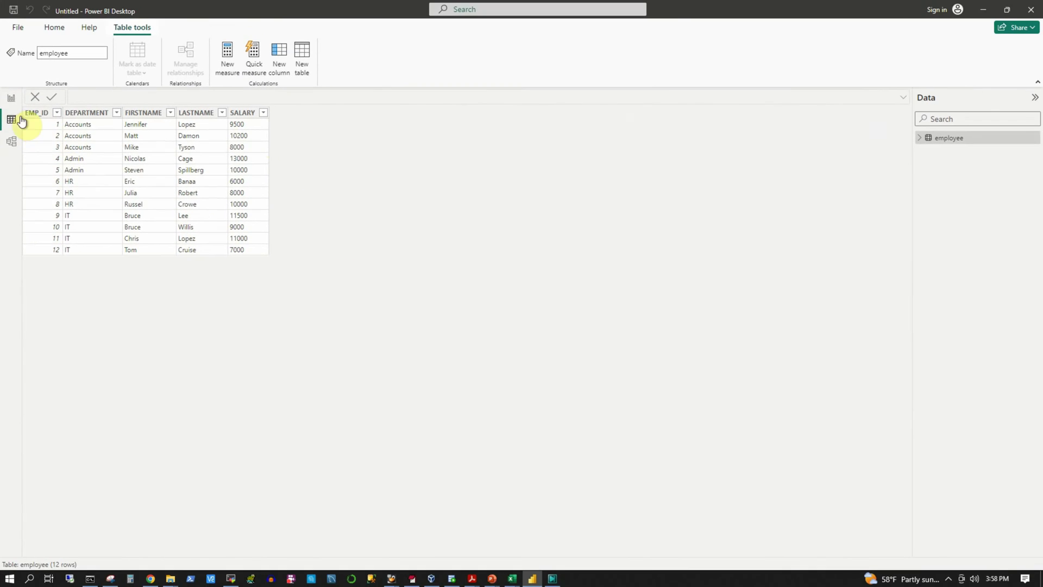
pyautogui.click(11, 97)
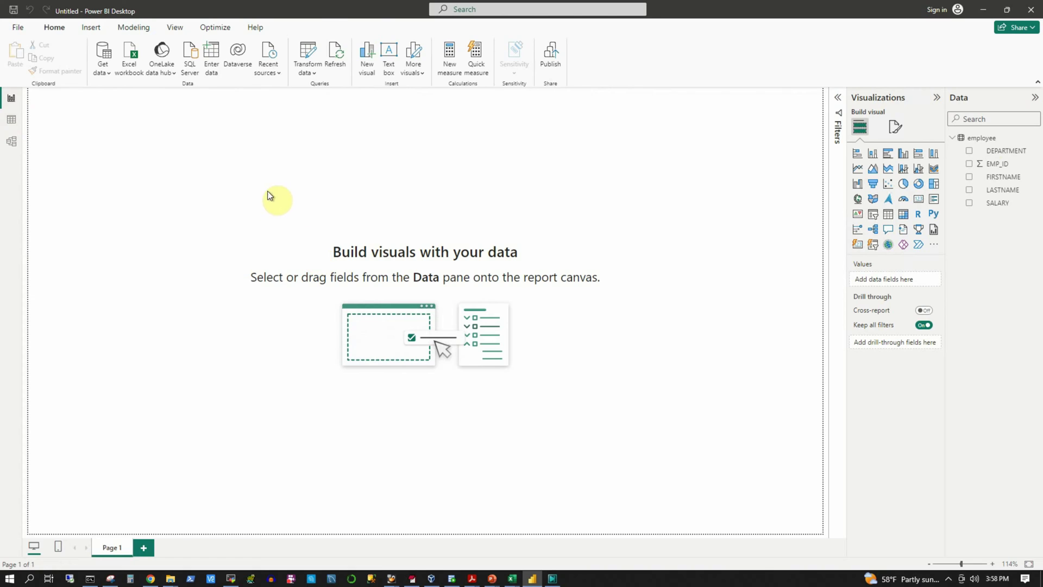
pyautogui.click(1034, 137)
pyautogui.click(1034, 138)
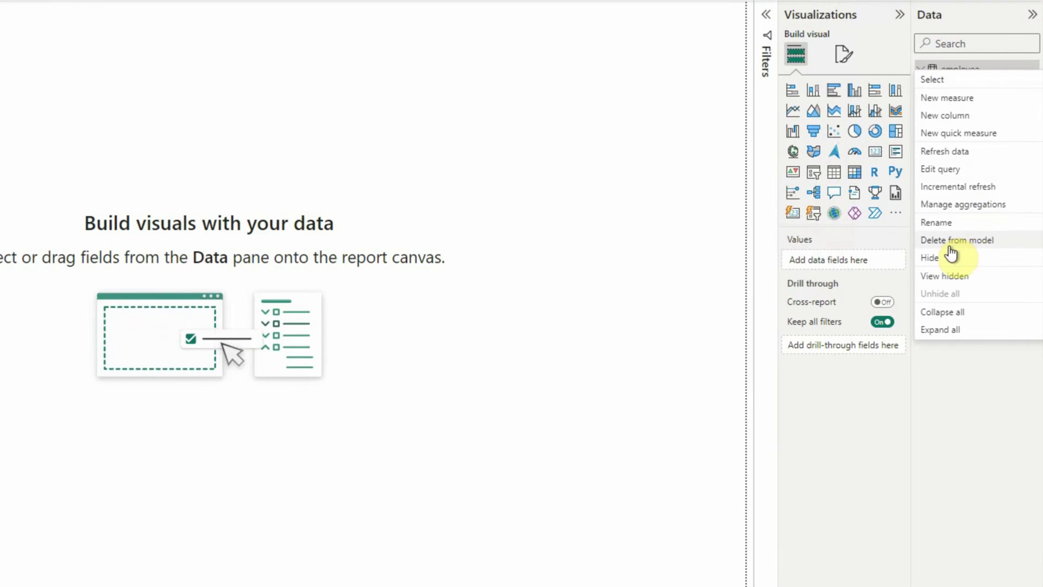
# - Delete the employee table from the model, confirming the deletion
pyautogui.click(949, 244)
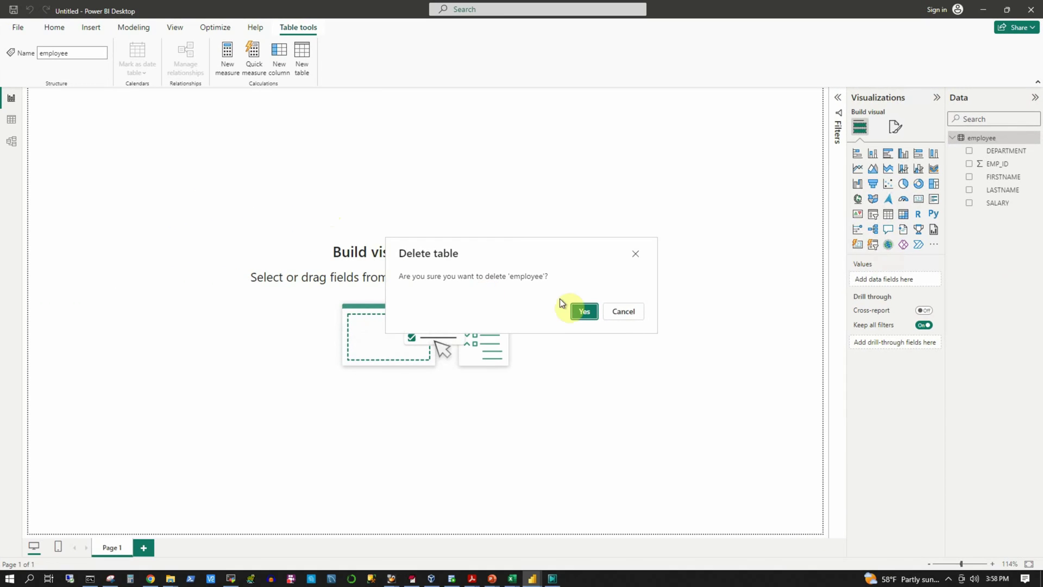
pyautogui.click(578, 311)
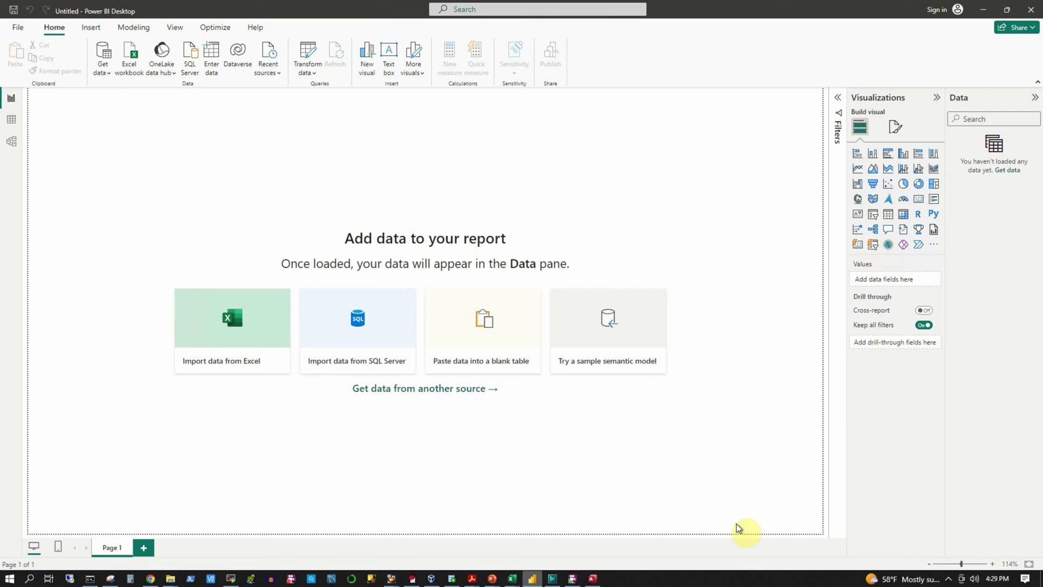
# - Reopen hr.accdb from E:\Data in Access using Open Exclusive
pyautogui.click(591, 580)
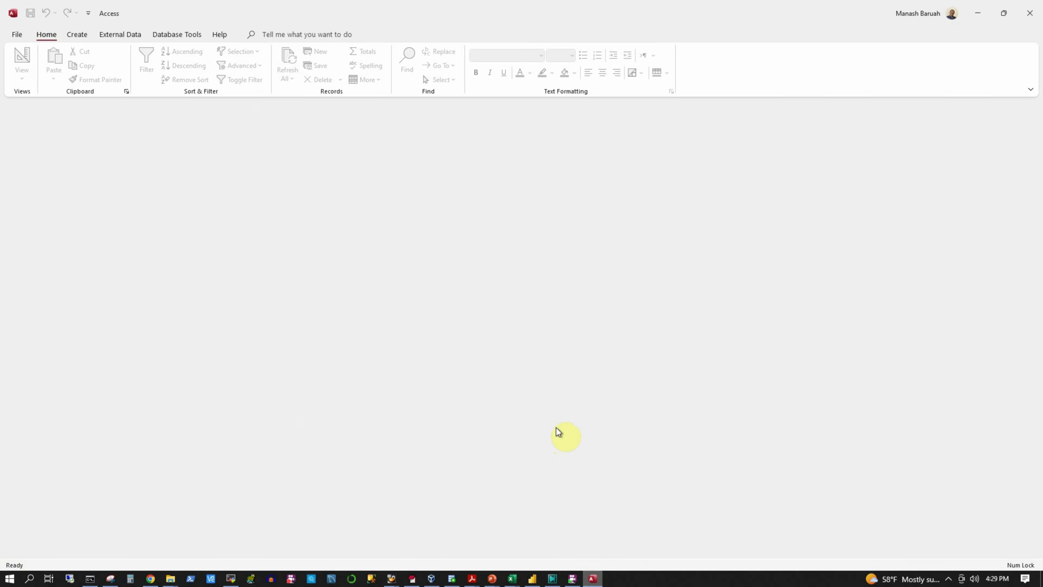
pyautogui.click(16, 35)
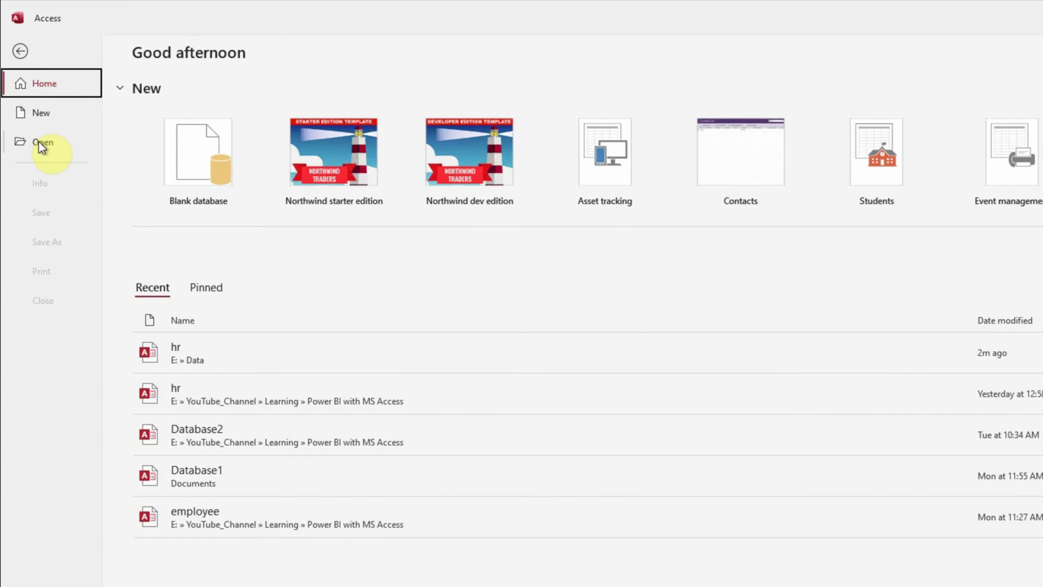
pyautogui.click(36, 132)
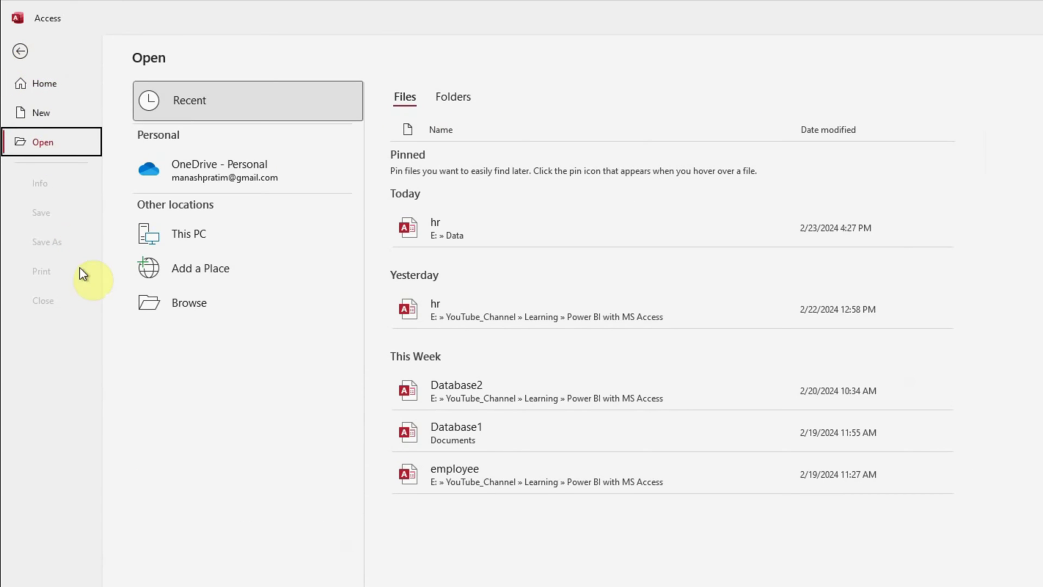
pyautogui.click(193, 303)
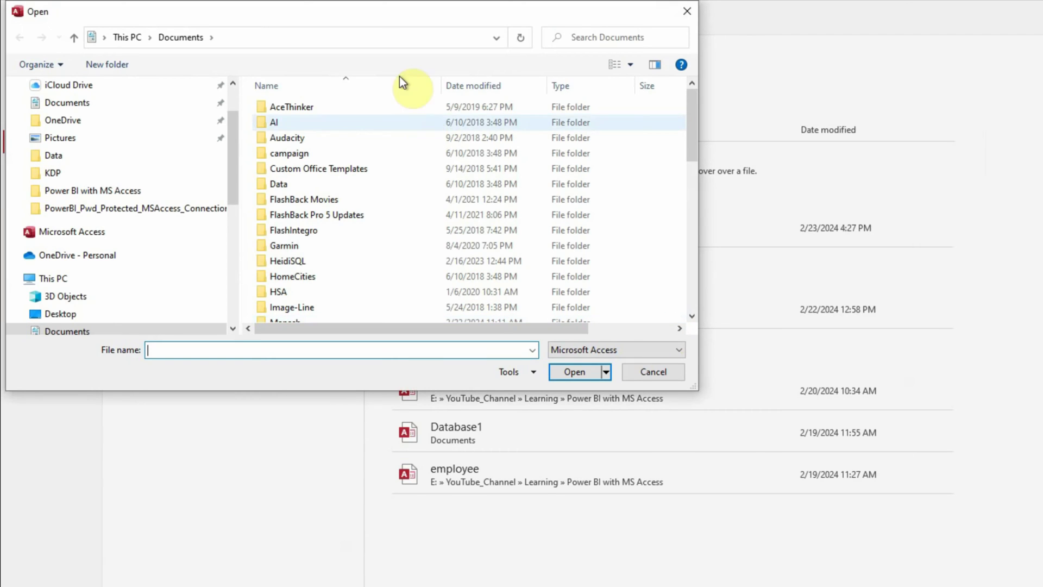
pyautogui.click(54, 157)
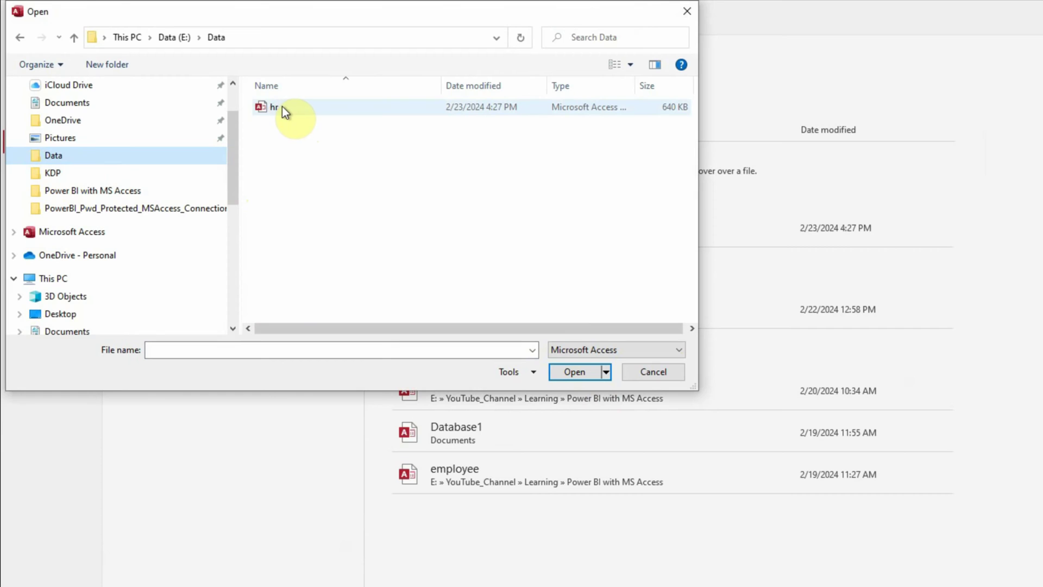
pyautogui.click(282, 107)
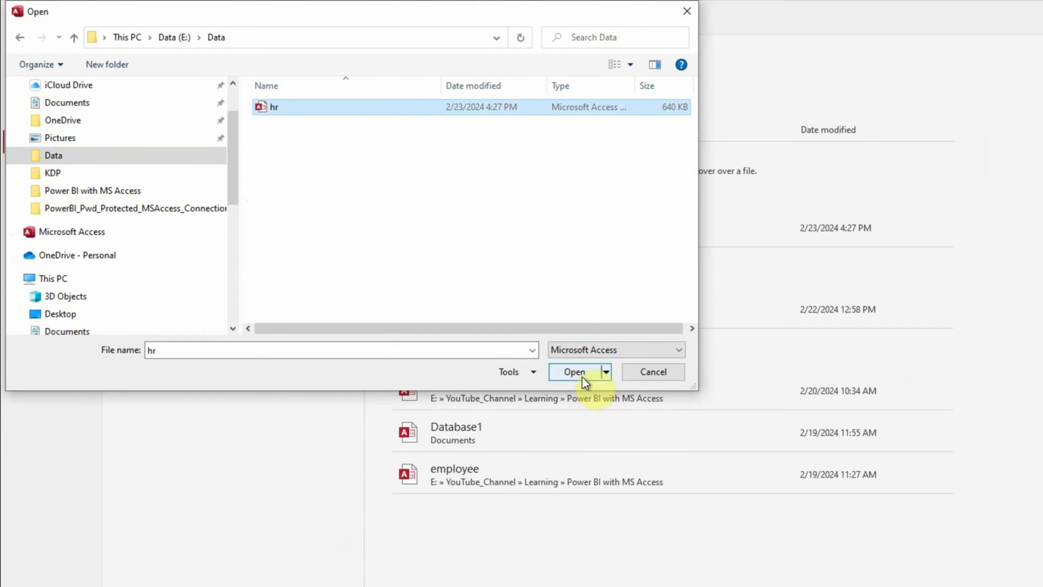
pyautogui.click(606, 374)
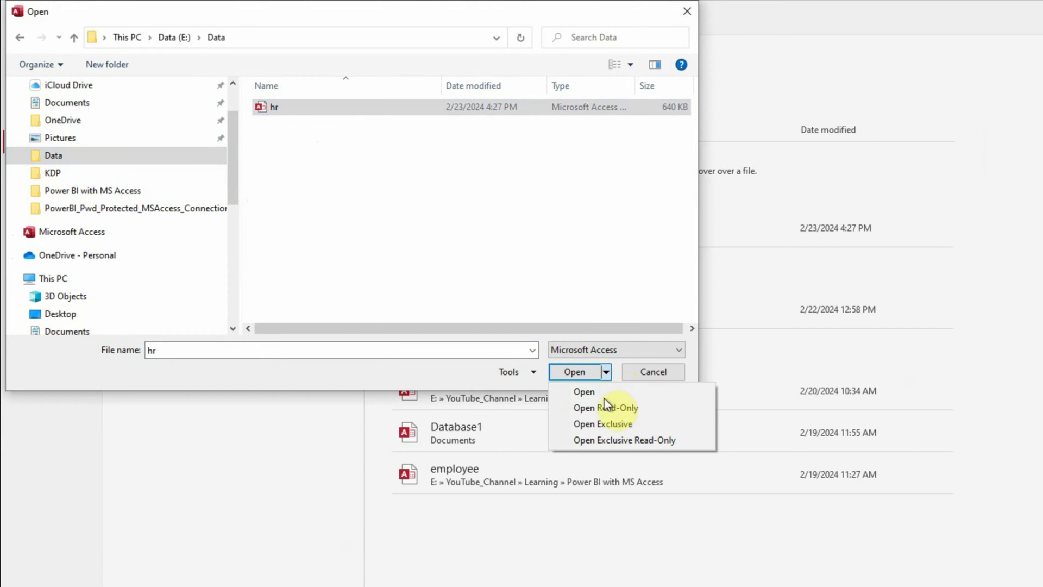
pyautogui.click(604, 424)
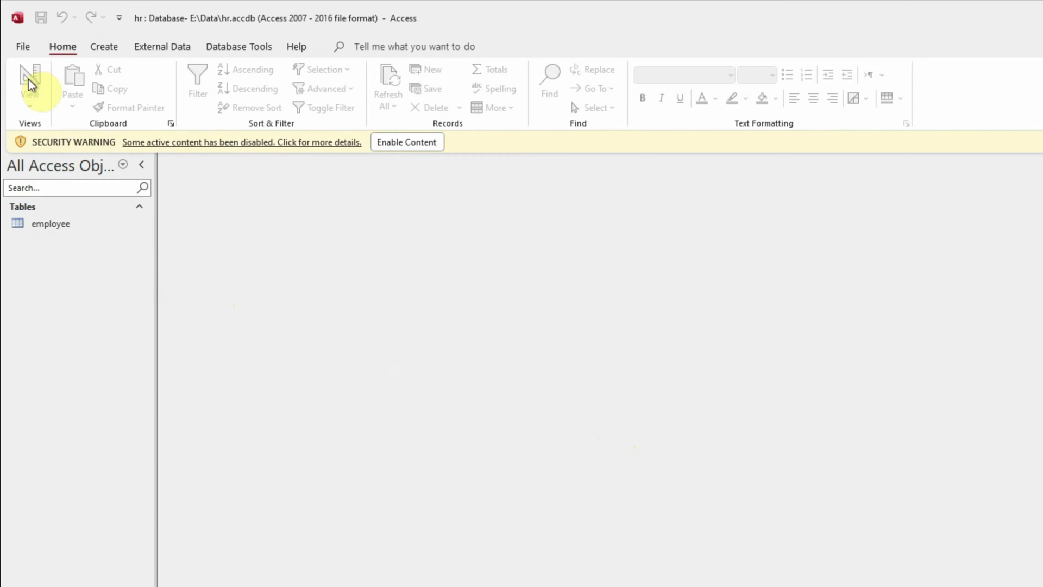
pyautogui.click(23, 47)
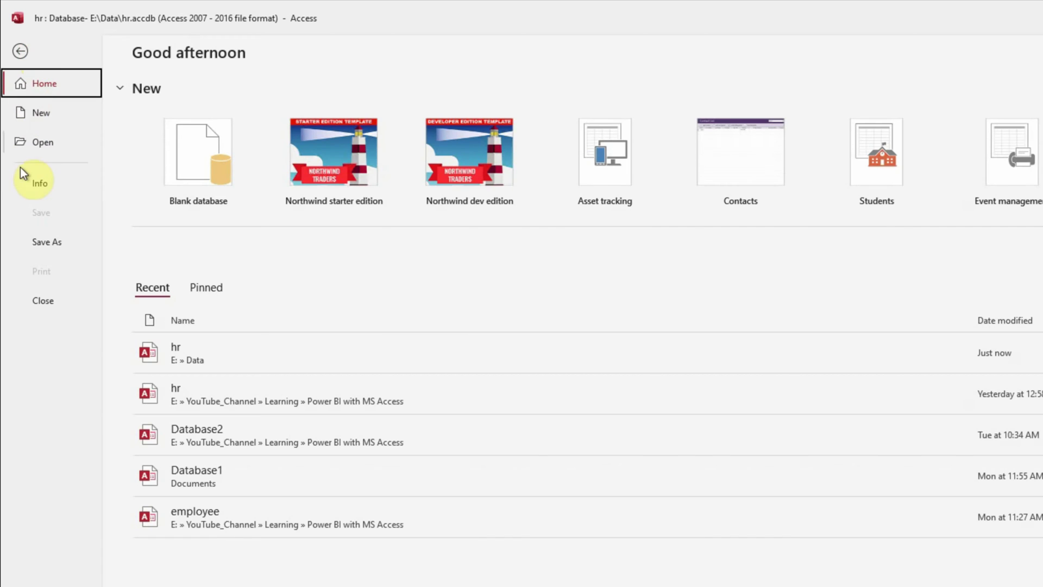
# - Encrypt hr.accdb with a database password and acknowledge the row-level locking warning
pyautogui.click(45, 183)
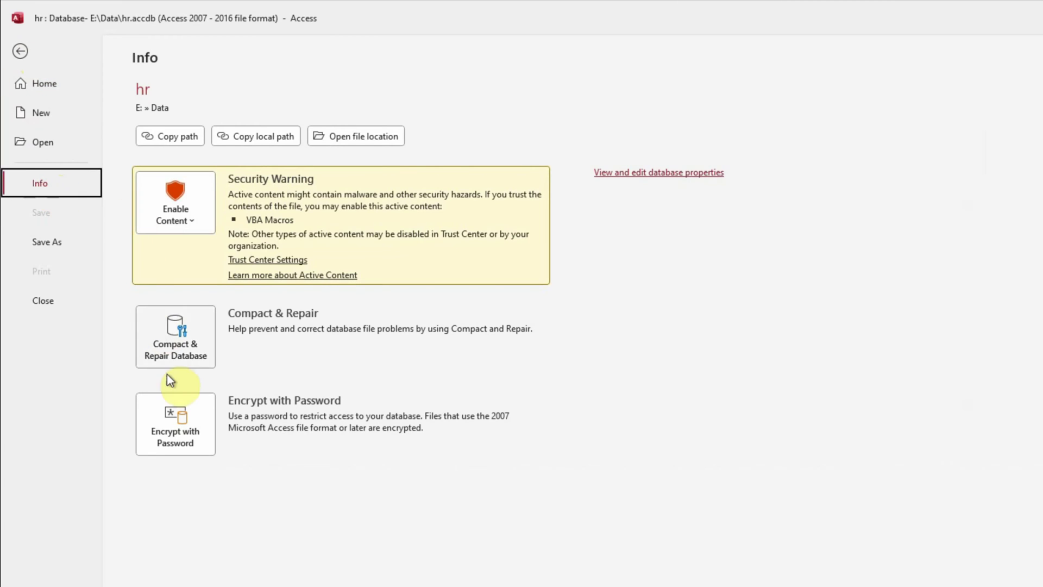
pyautogui.click(185, 432)
pyautogui.click(631, 263)
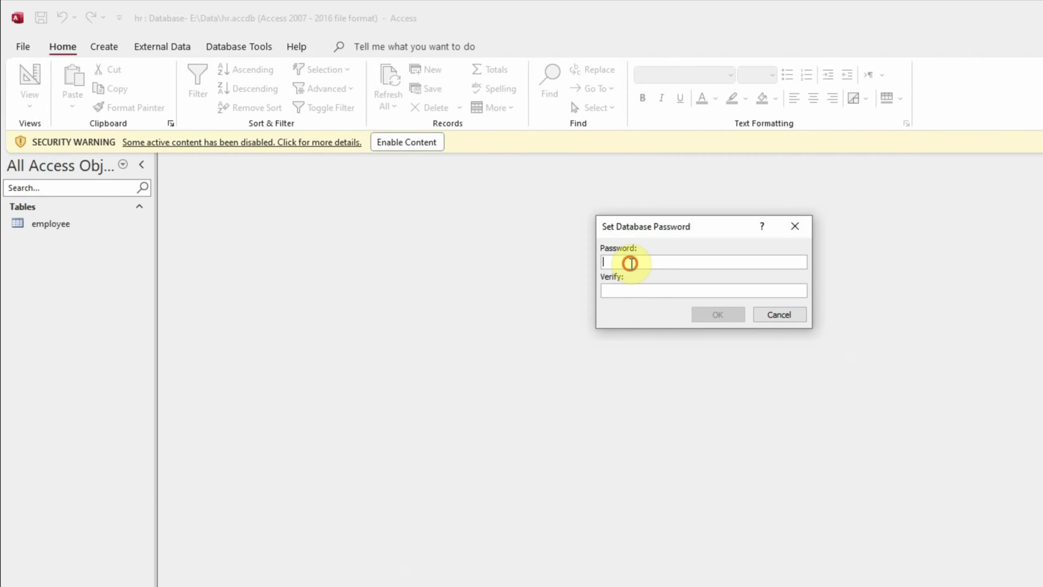
pyautogui.write('*******')
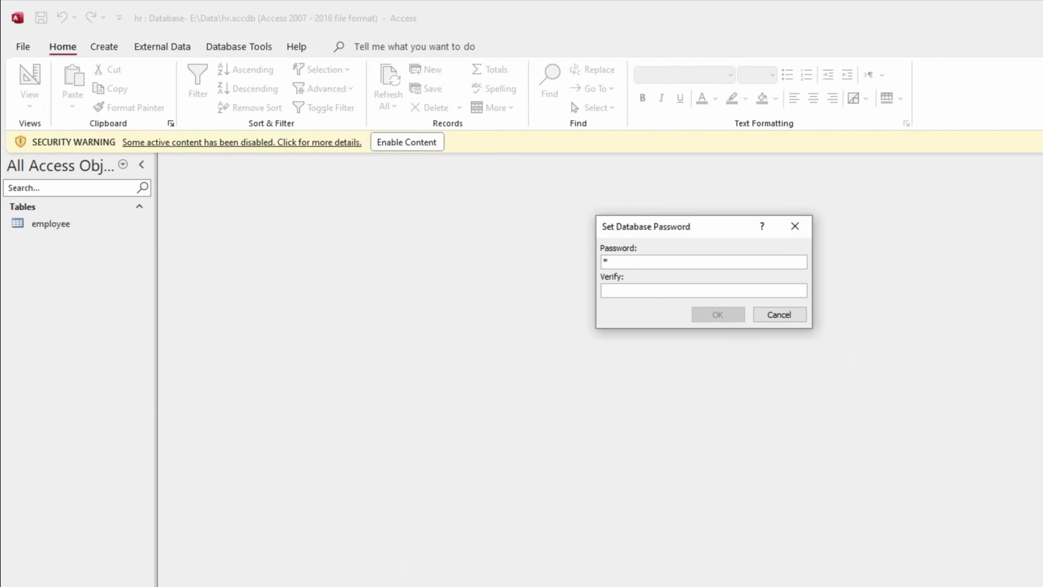
pyautogui.write('*')
pyautogui.press('Tab')
pyautogui.write('********')
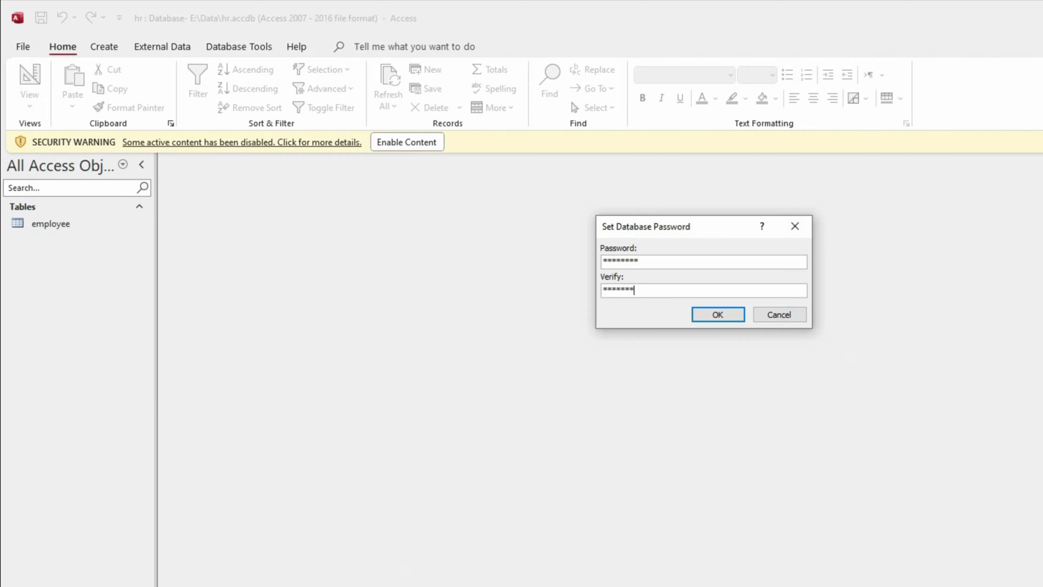
pyautogui.click(706, 315)
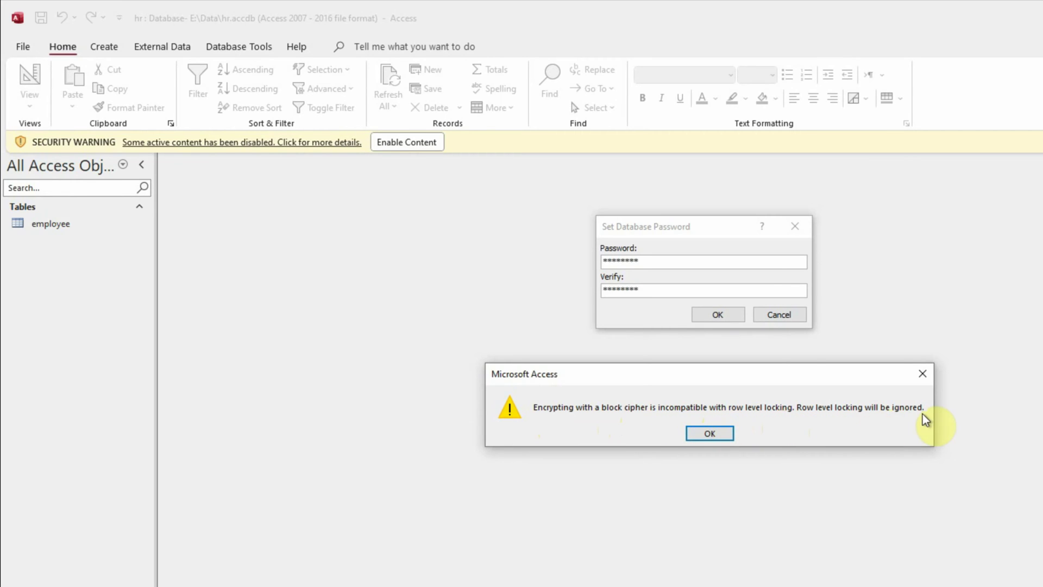
pyautogui.click(700, 433)
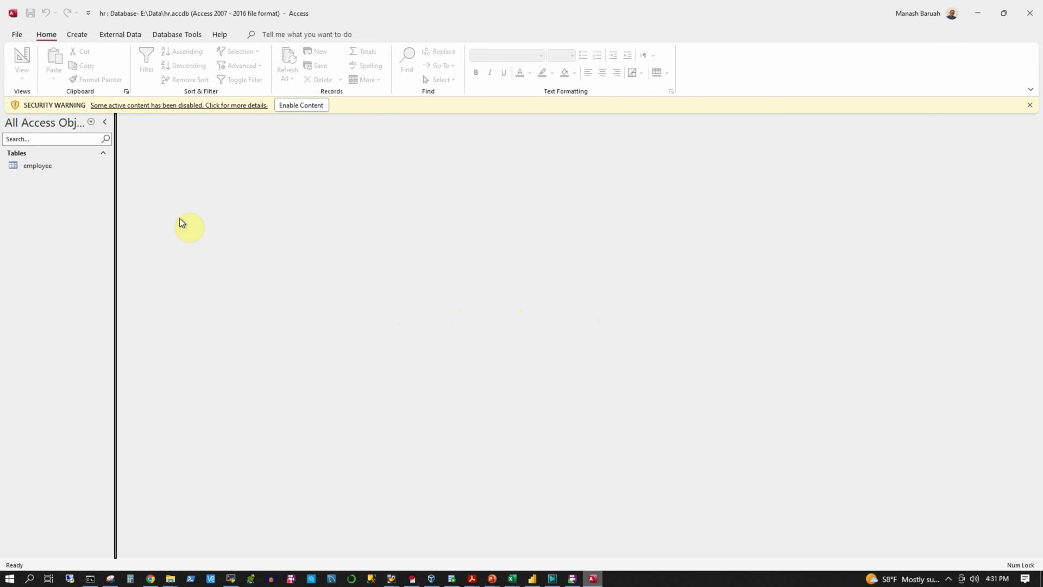
pyautogui.click(17, 35)
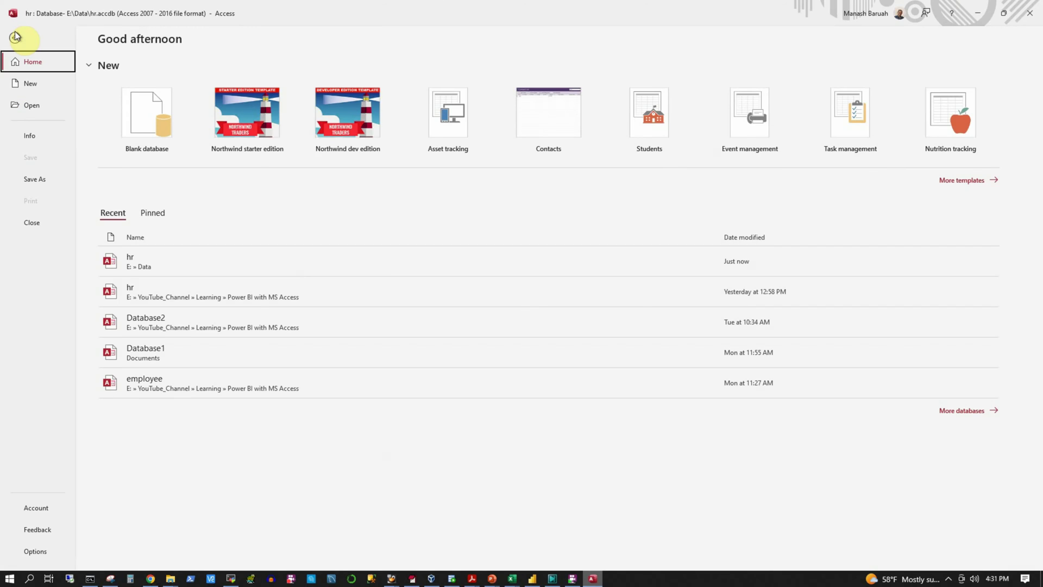
# - Close hr, reopen it from recent databases, and enter the database password
pyautogui.click(28, 224)
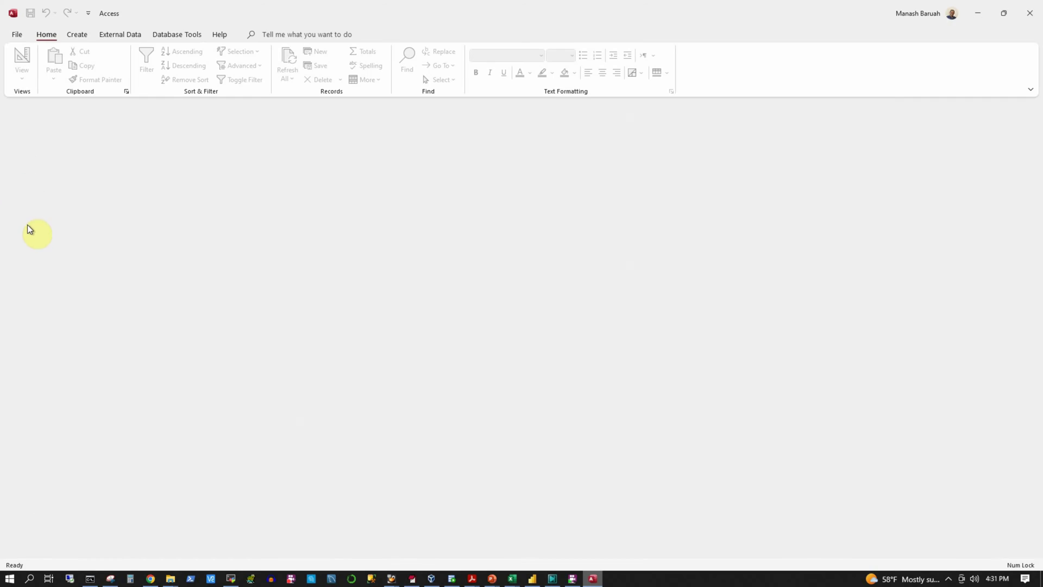
pyautogui.click(16, 37)
pyautogui.click(166, 266)
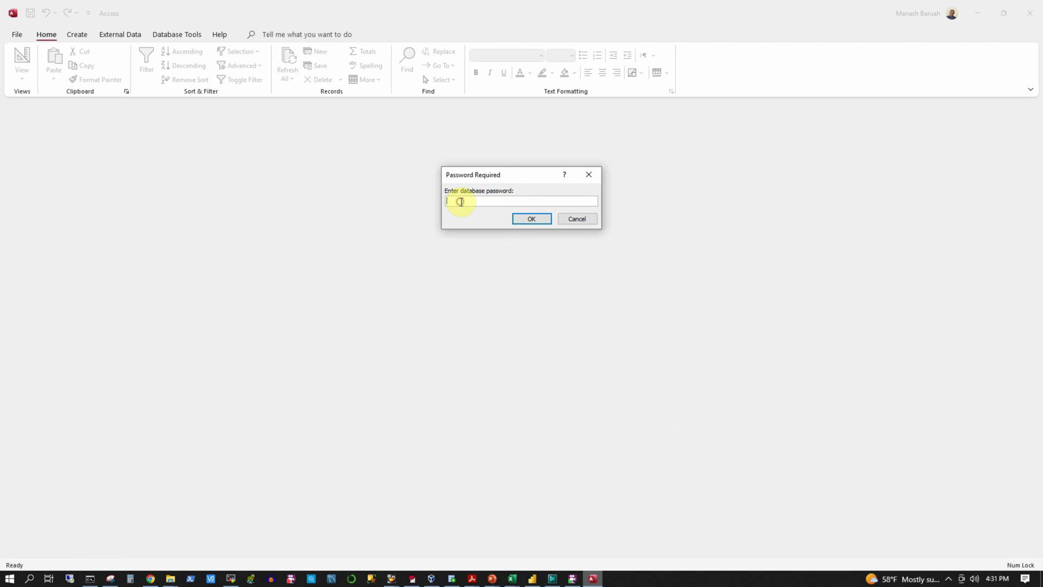
pyautogui.write('********')
pyautogui.press('Return')
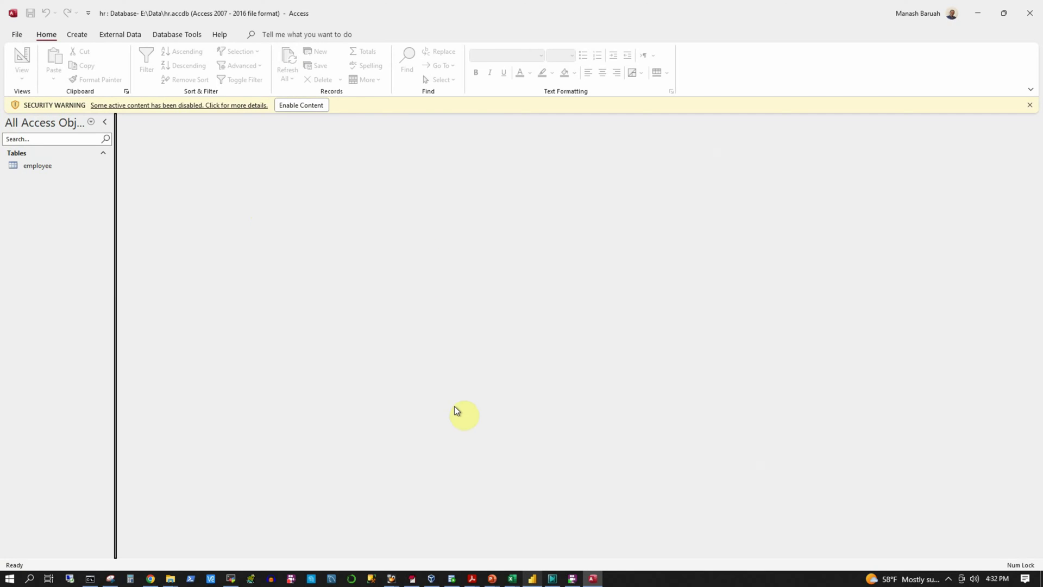
# - Try importing hr.accdb as an Access database source, then cancel after the 'Not a valid password' error
pyautogui.click(533, 580)
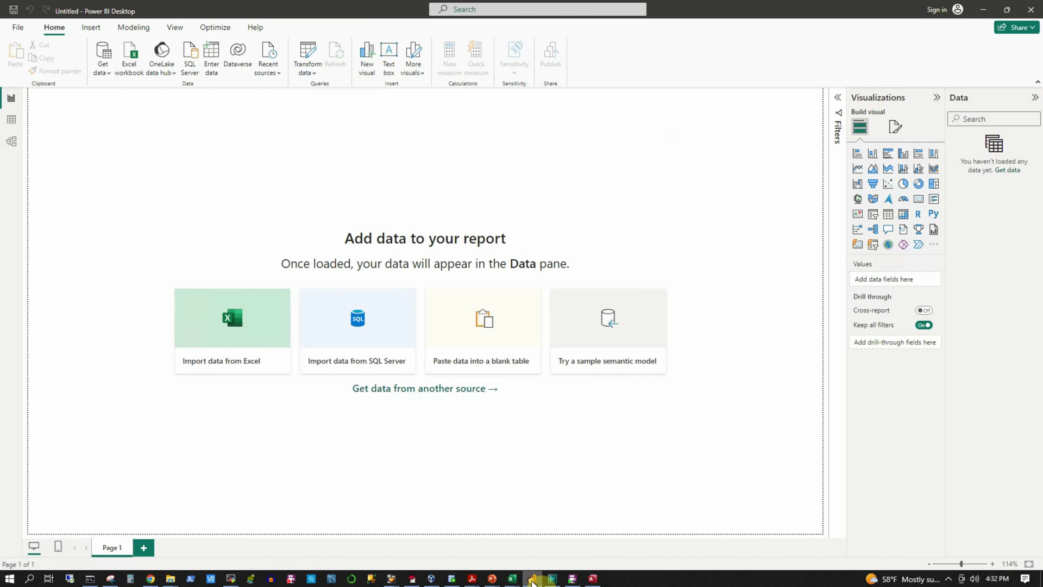
pyautogui.click(126, 66)
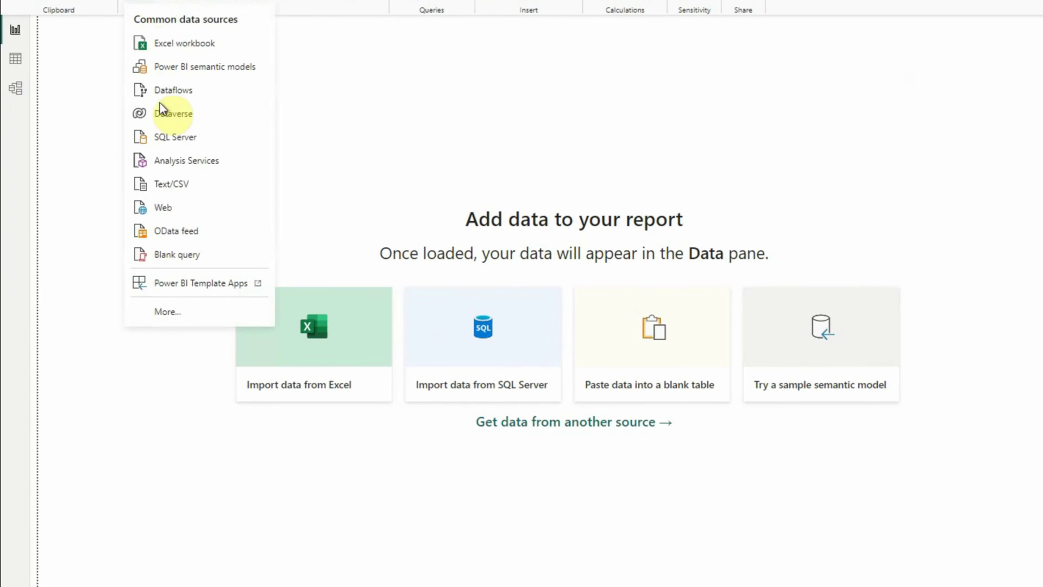
pyautogui.click(166, 310)
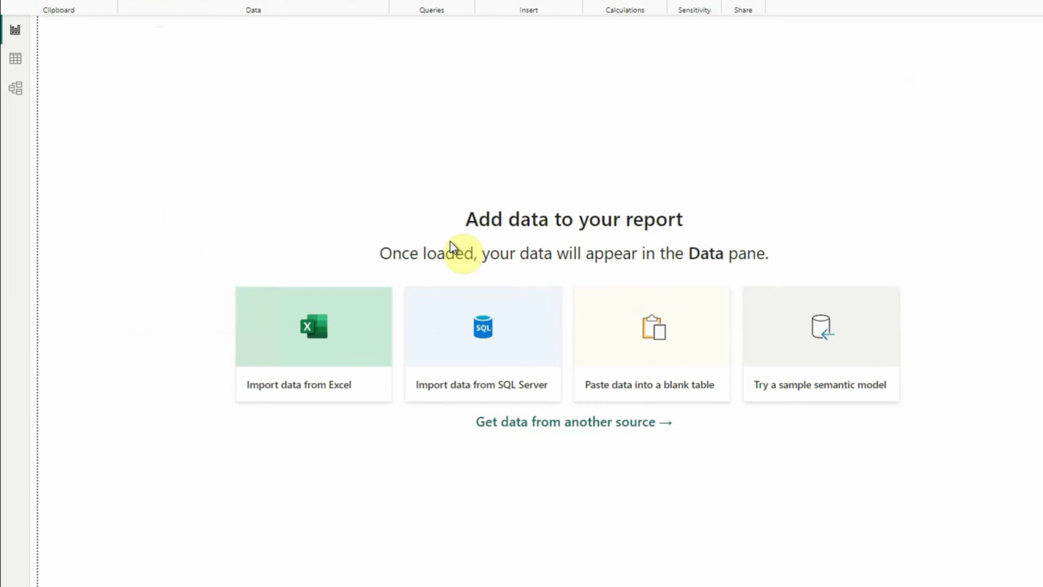
pyautogui.click(650, 321)
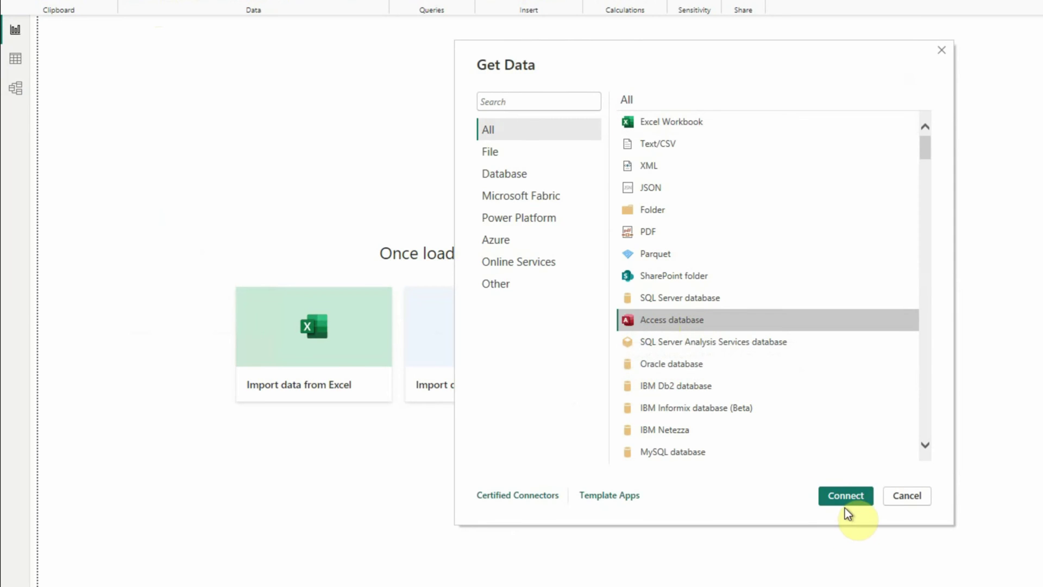
pyautogui.click(845, 496)
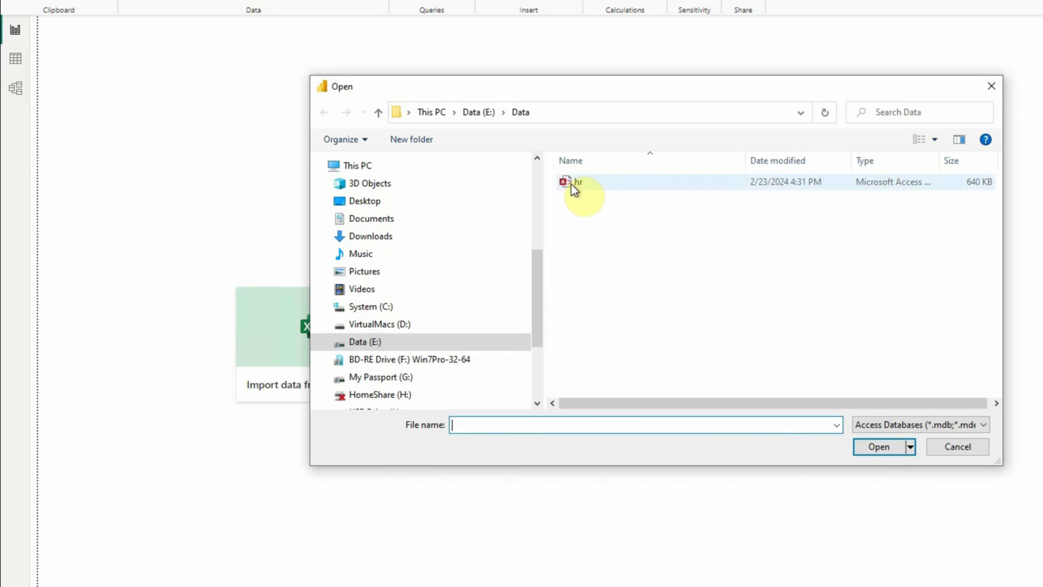
pyautogui.click(571, 184)
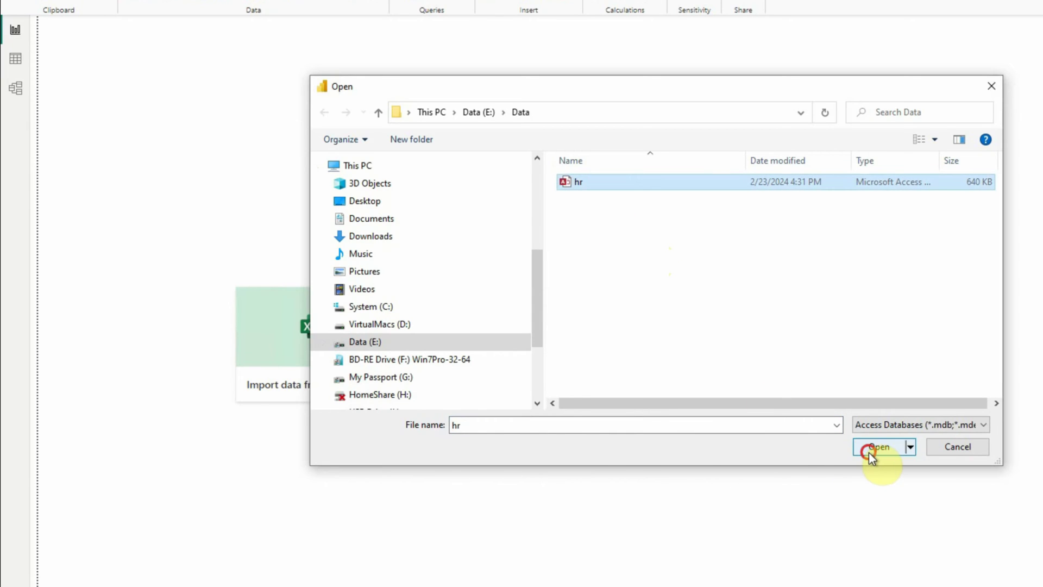
pyautogui.click(868, 452)
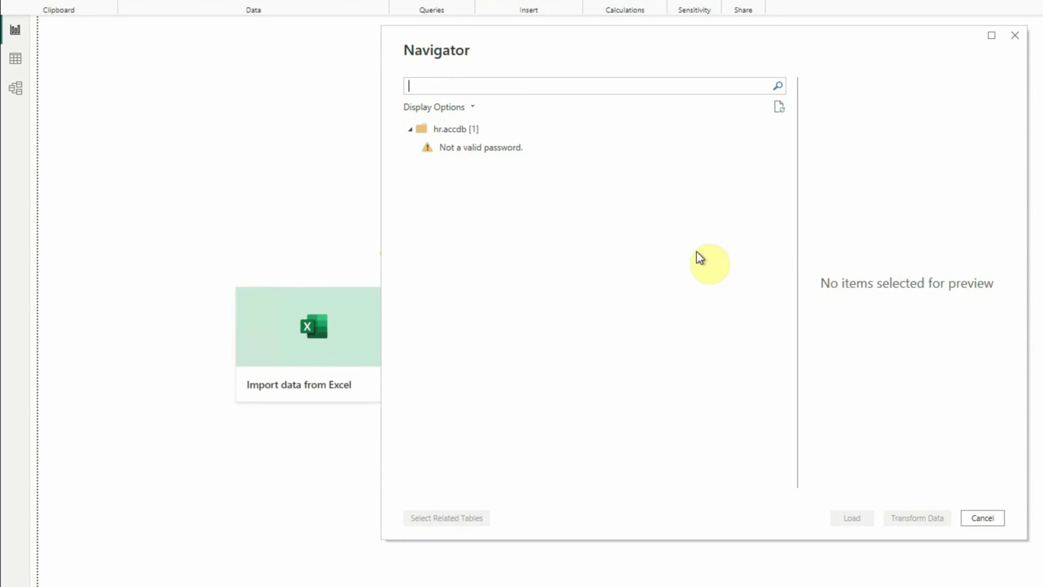
pyautogui.click(984, 519)
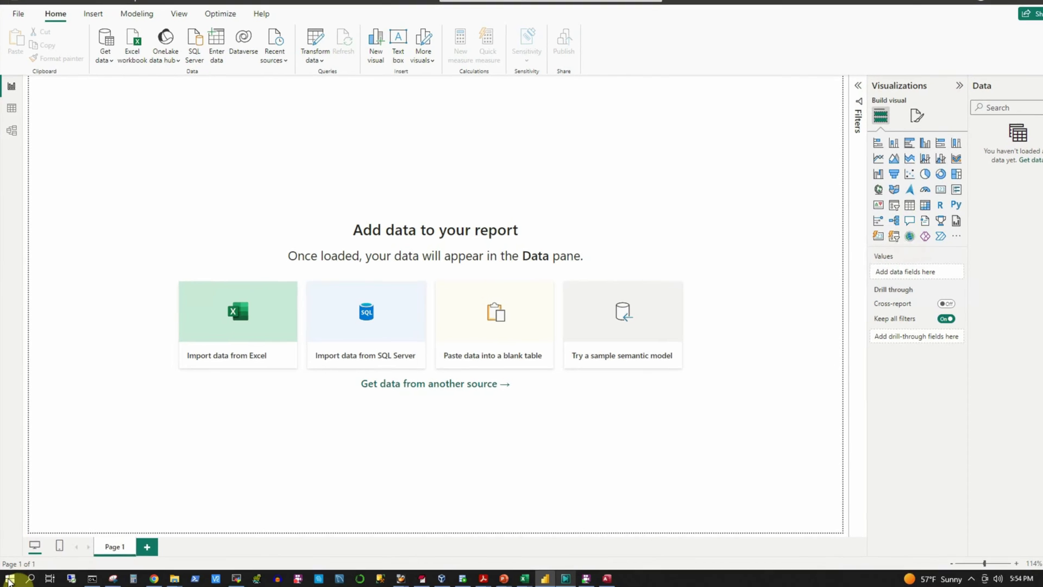
# - Search Start for 'odbc' and run ODBC Data Sources (64-bit) as administrator
pyautogui.click(9, 580)
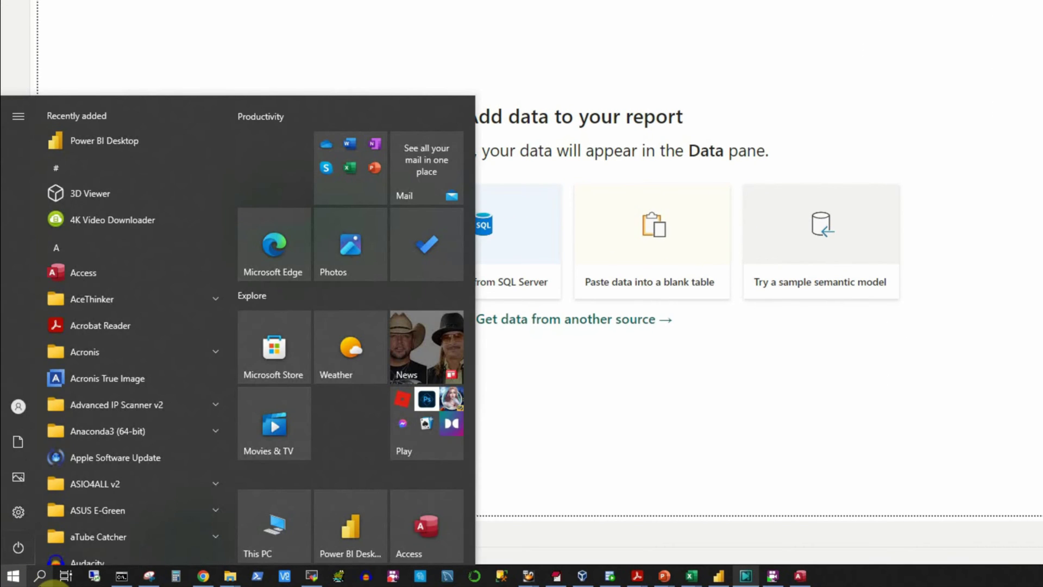
pyautogui.click(39, 575)
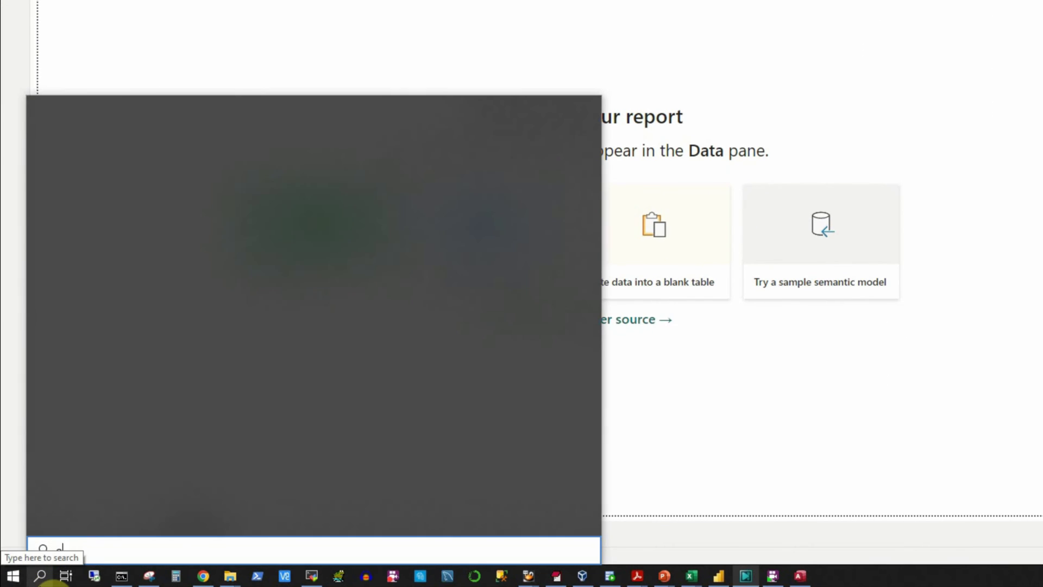
pyautogui.write('odbc')
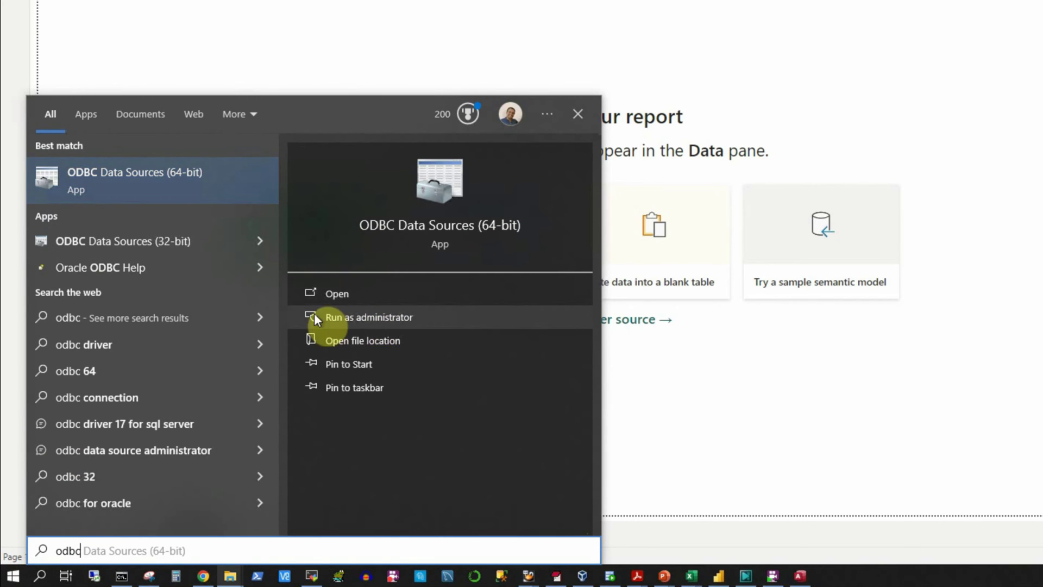
pyautogui.click(380, 317)
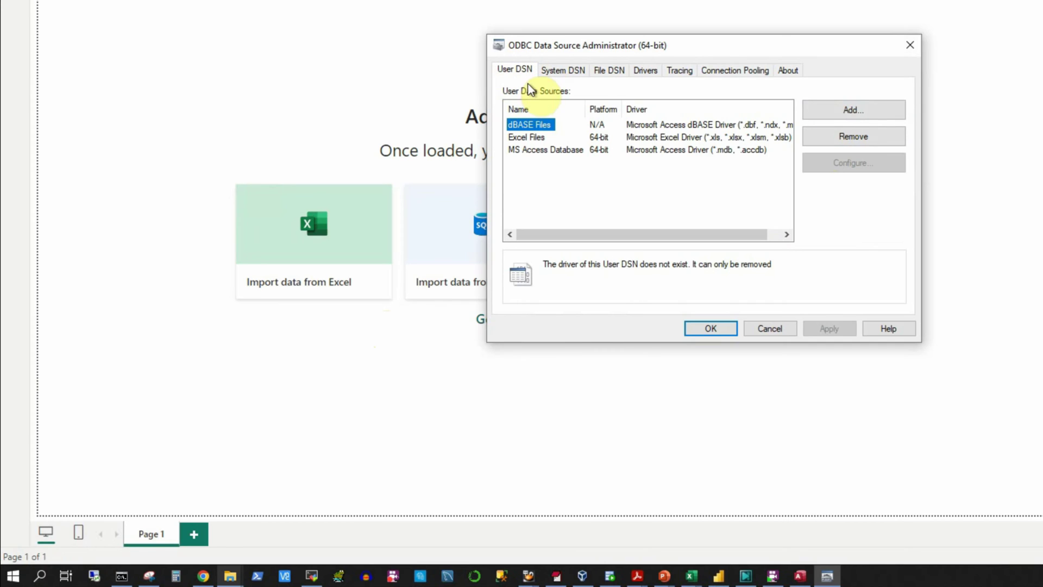
# - Add a new User DSN using the Microsoft Access Driver (*.mdb, *.accdb)
pyautogui.click(841, 113)
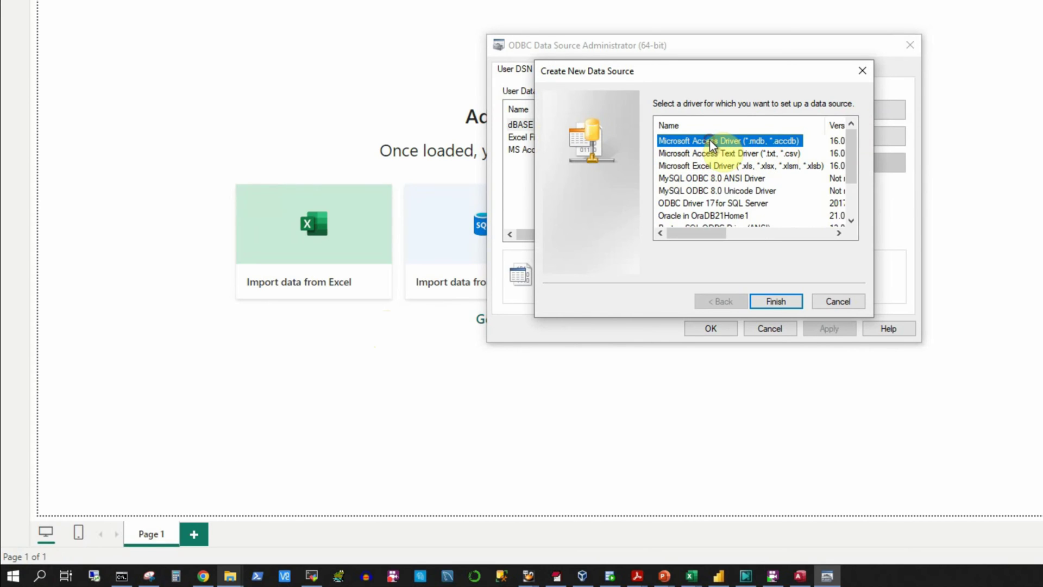
pyautogui.click(774, 301)
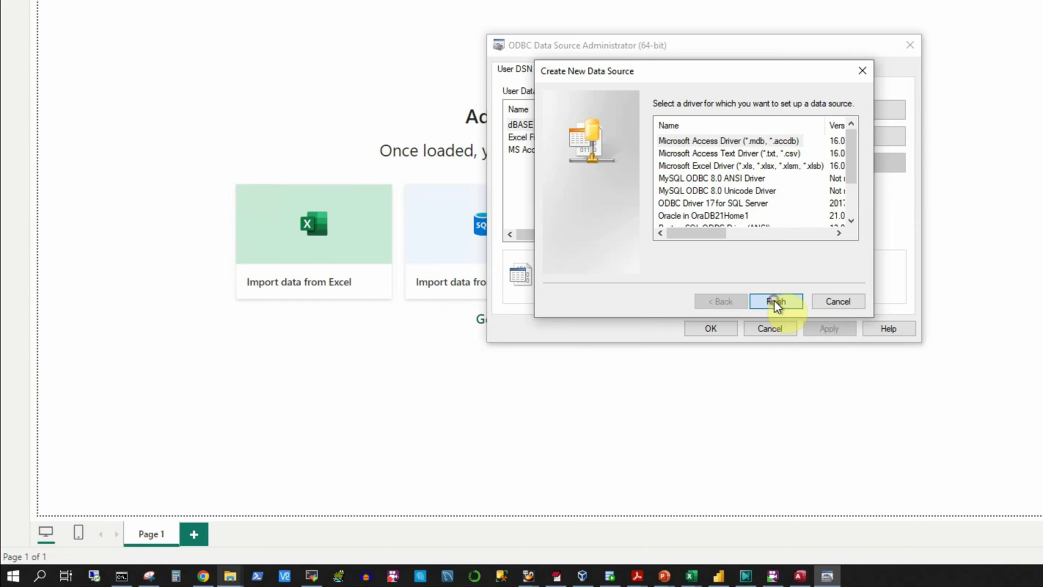
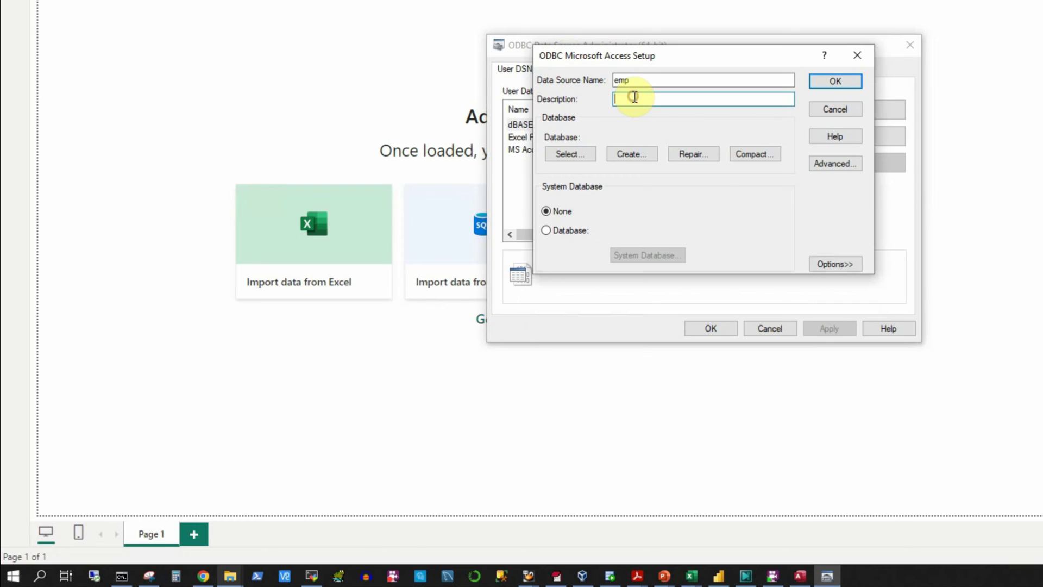
# - Describe the emp data source as 'Employee data' and link it to E:\Data\hr.accdb
pyautogui.write('Employee data')
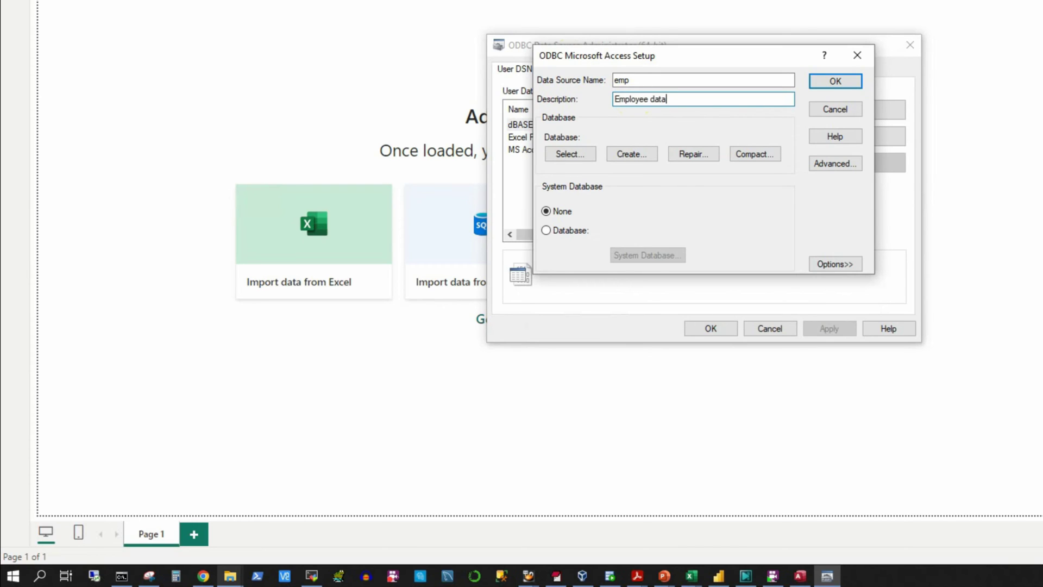
pyautogui.press('Tab')
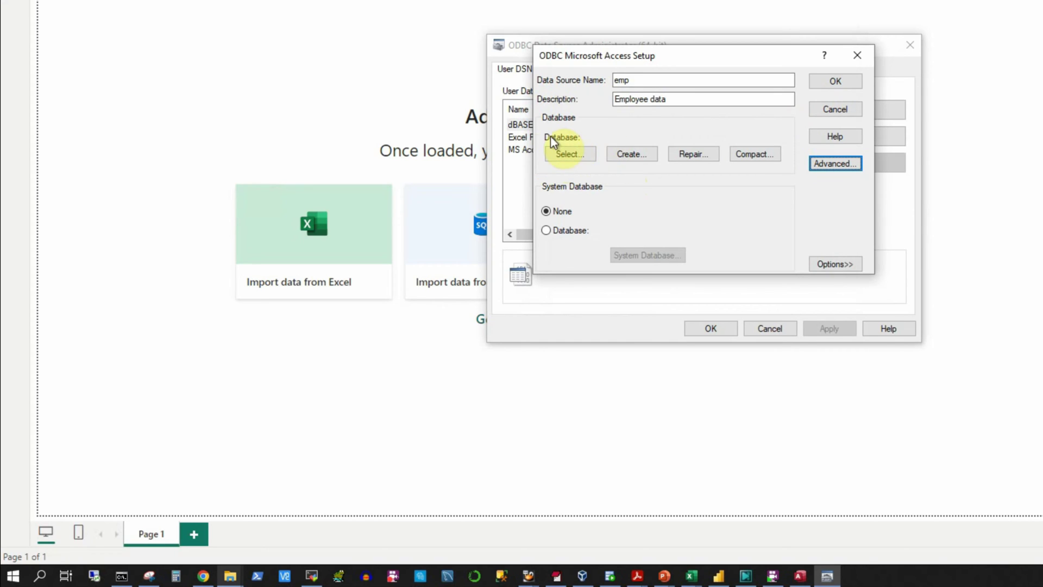
pyautogui.click(563, 154)
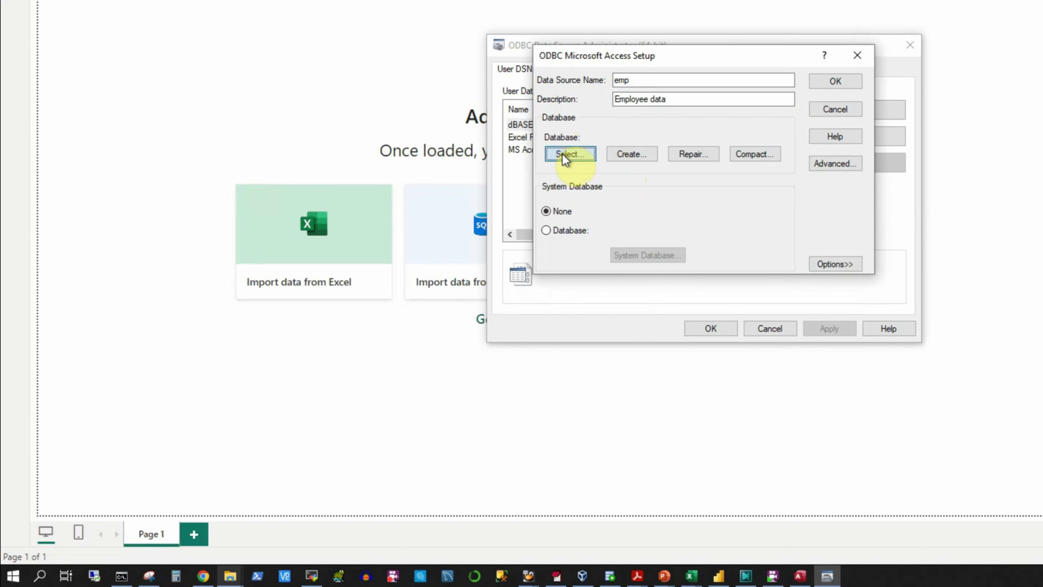
pyautogui.click(712, 241)
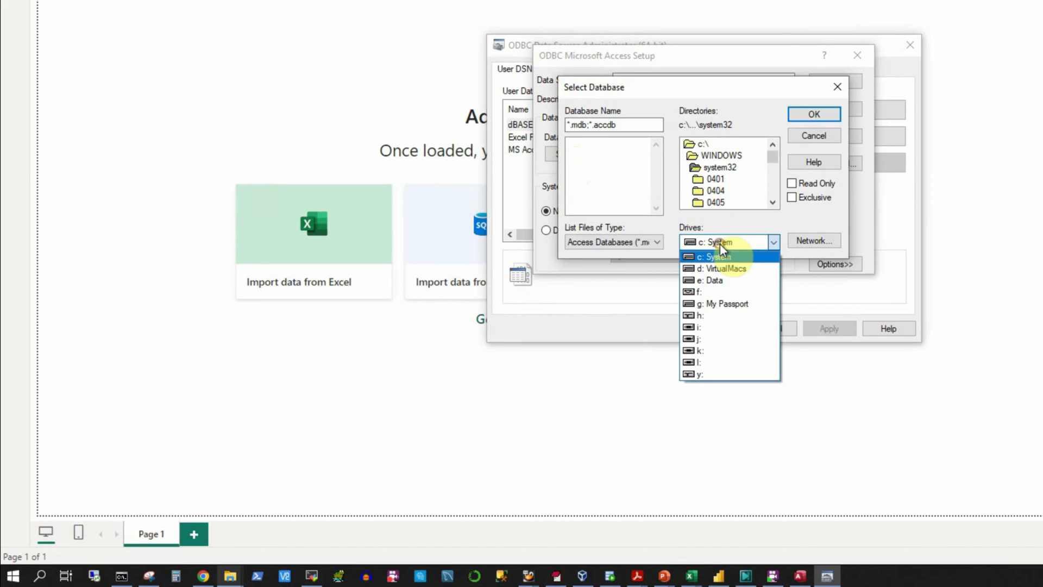
pyautogui.click(717, 278)
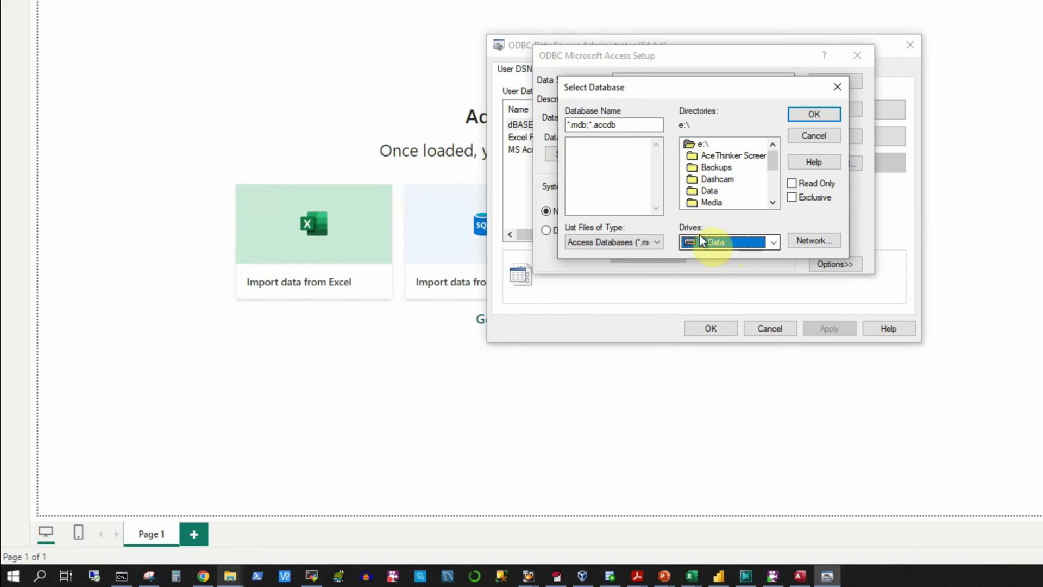
pyautogui.doubleClick(708, 191)
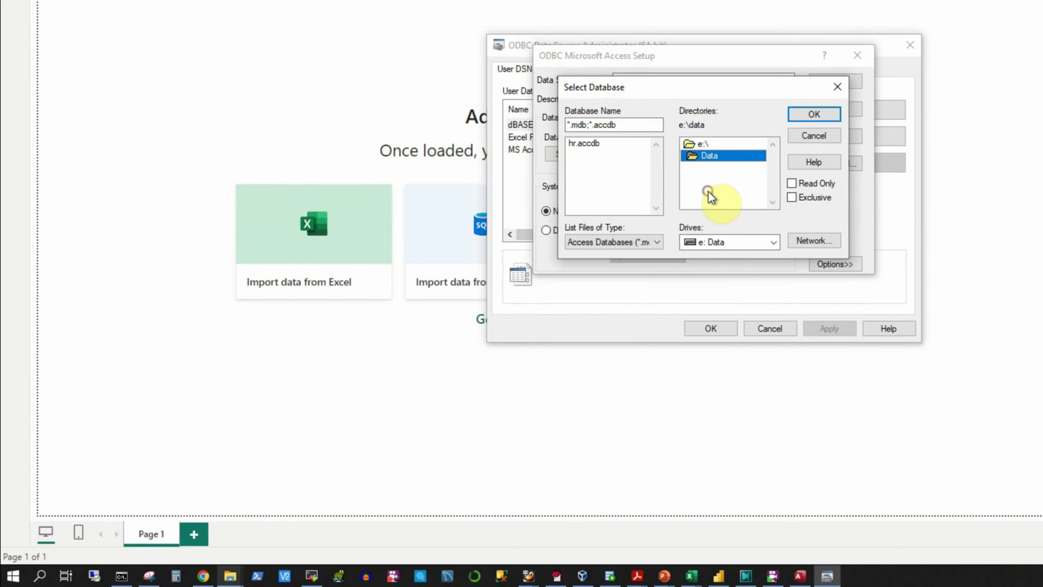
pyautogui.click(586, 145)
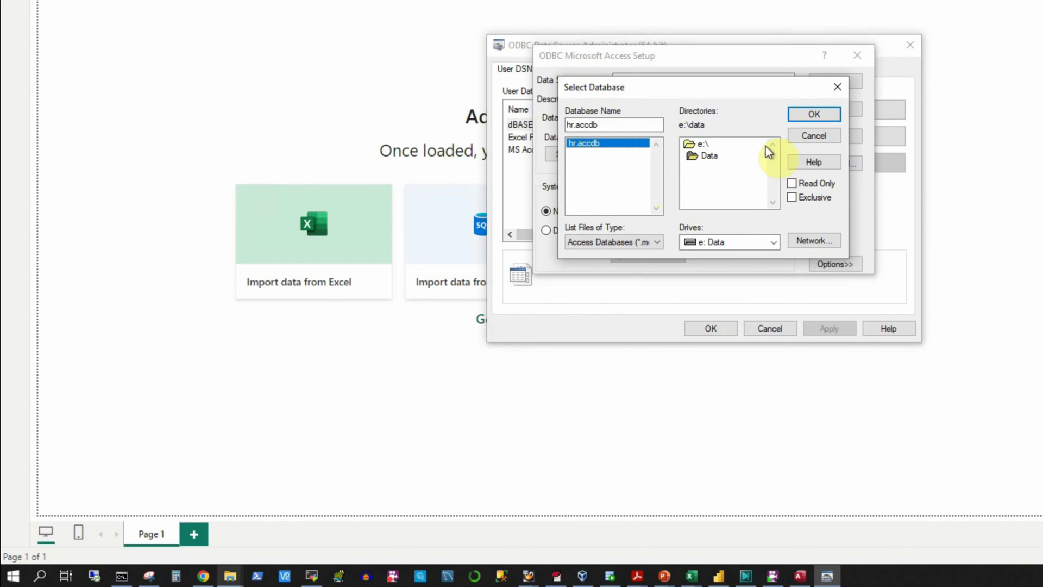
pyautogui.click(815, 115)
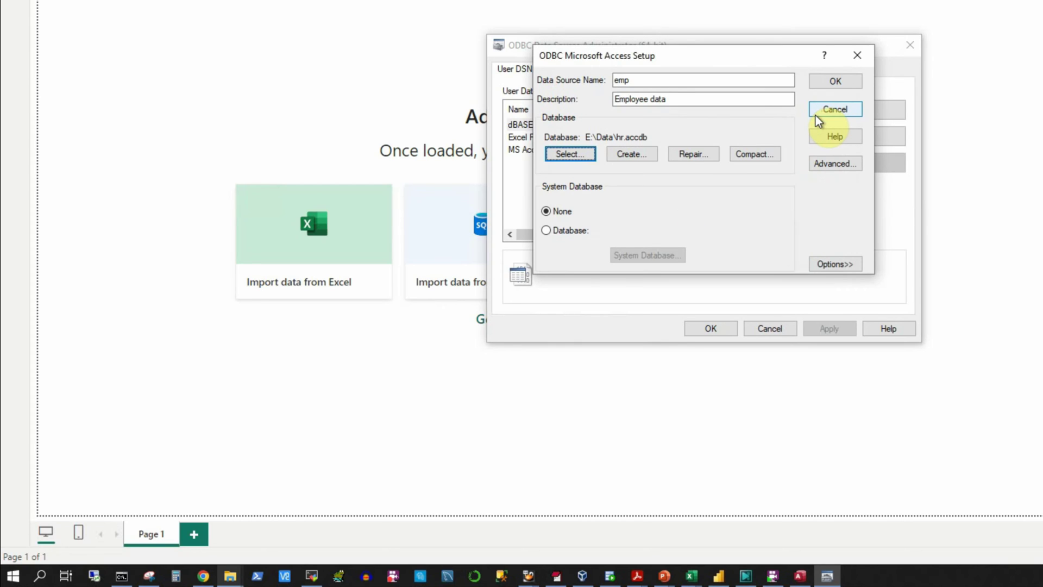
pyautogui.click(835, 163)
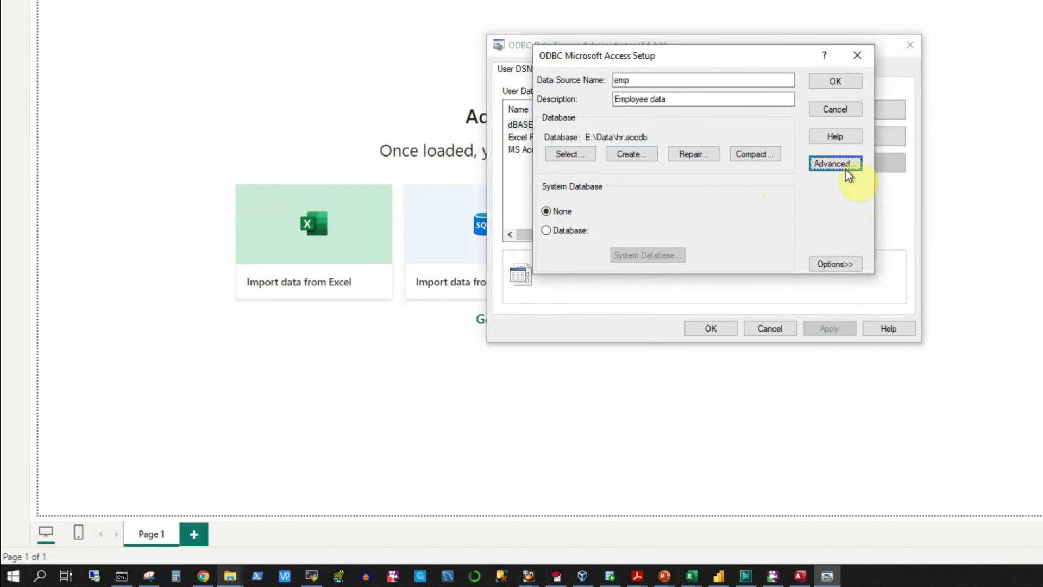
# - Store a default authorization login name and password in emp's advanced options
pyautogui.click(821, 163)
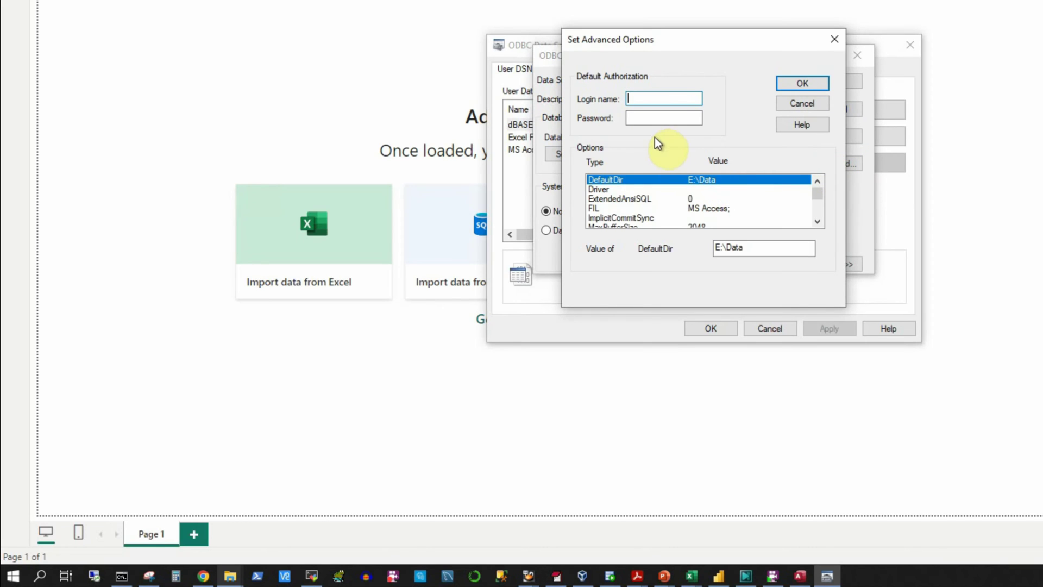
pyautogui.click(650, 95)
pyautogui.write('admin')
pyautogui.press('Tab')
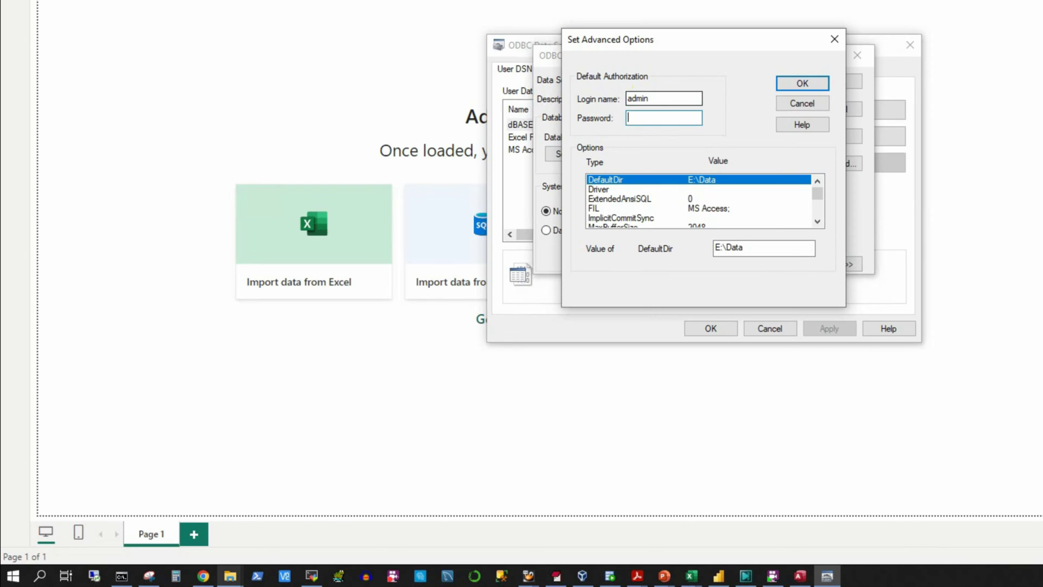
pyautogui.write('••••••••')
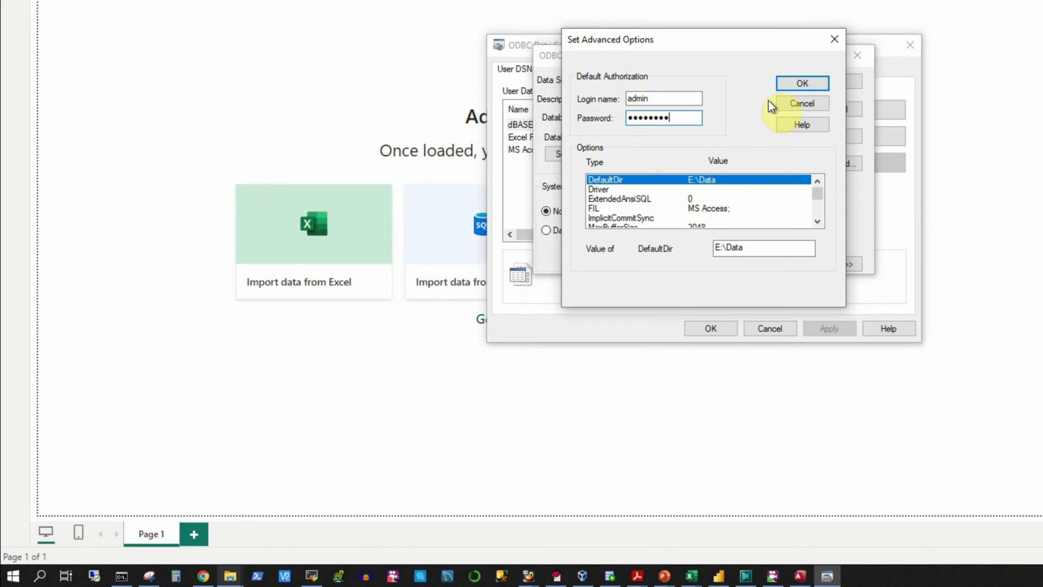
pyautogui.click(800, 84)
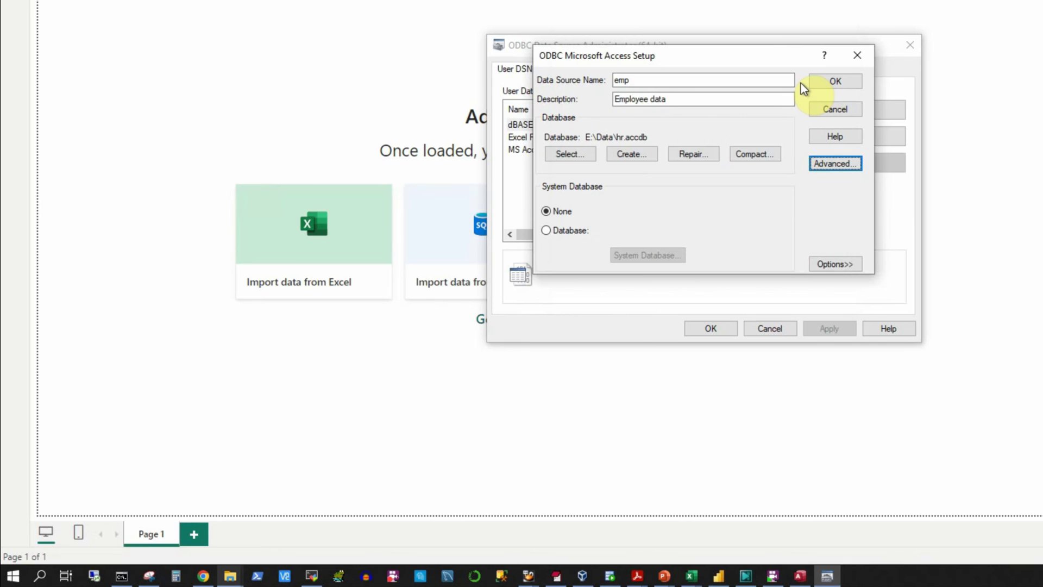
# - Save emp as a user data source with the Access driver and close the administrator
pyautogui.click(831, 265)
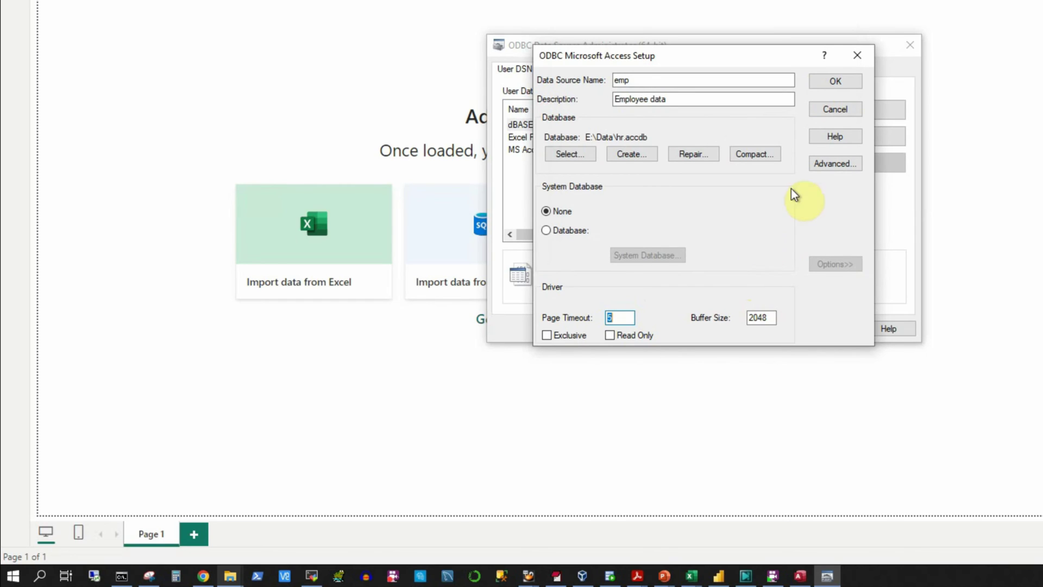
pyautogui.click(835, 81)
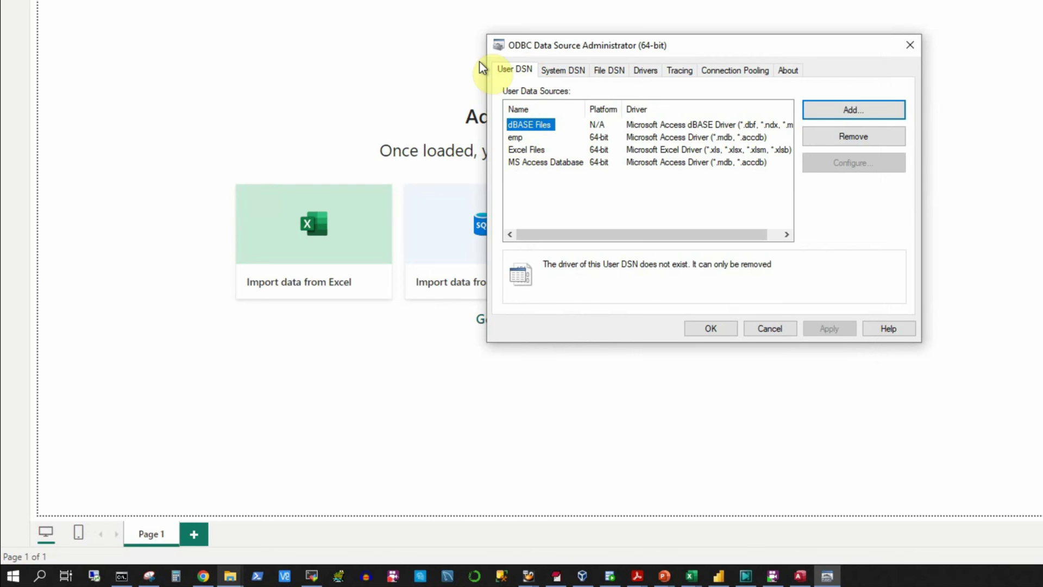
pyautogui.click(709, 328)
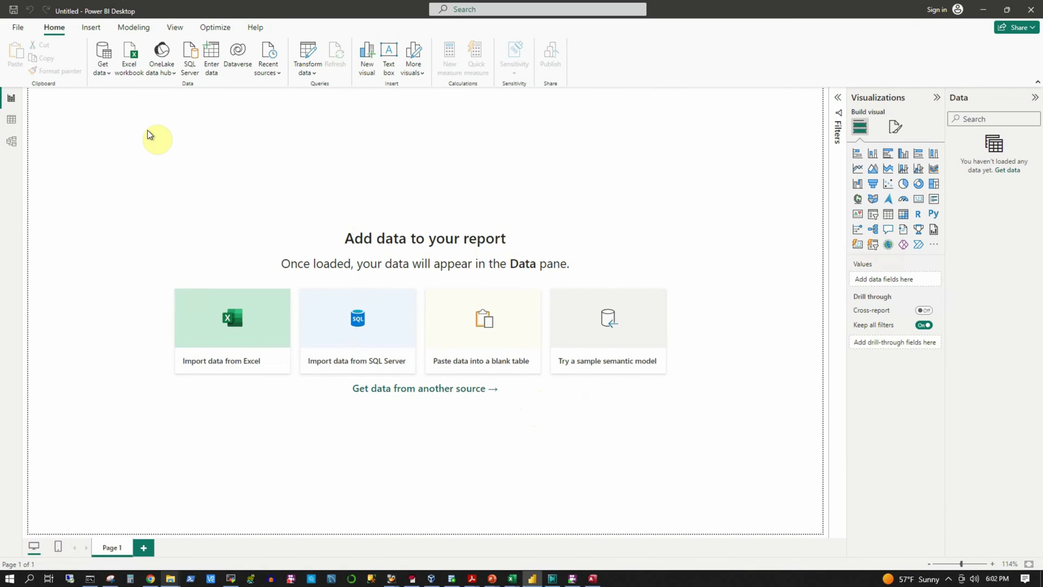
# - Search 'odbc' among the Get Data connectors and connect with the ODBC connector
pyautogui.click(108, 74)
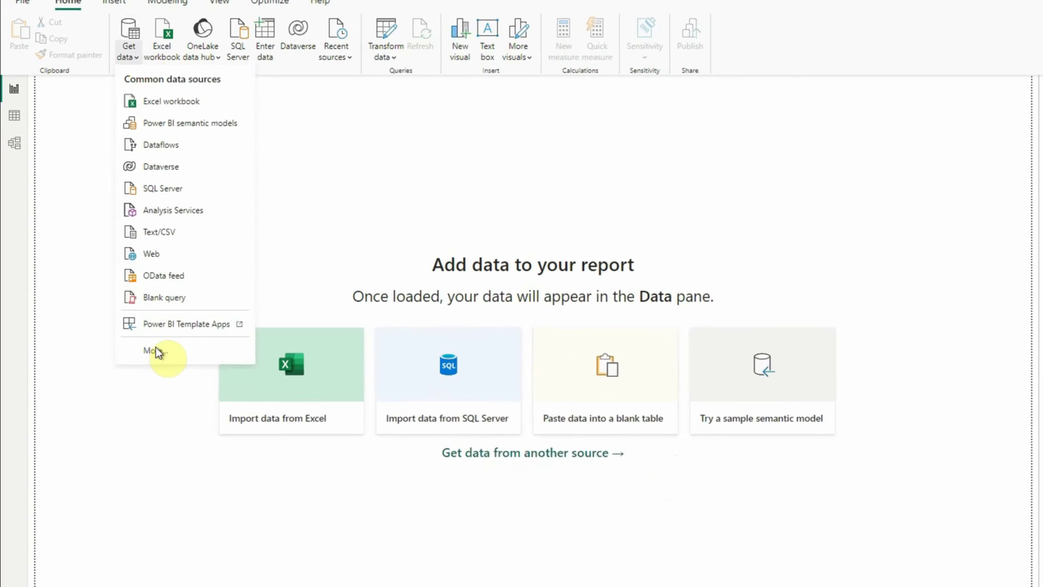
pyautogui.click(154, 350)
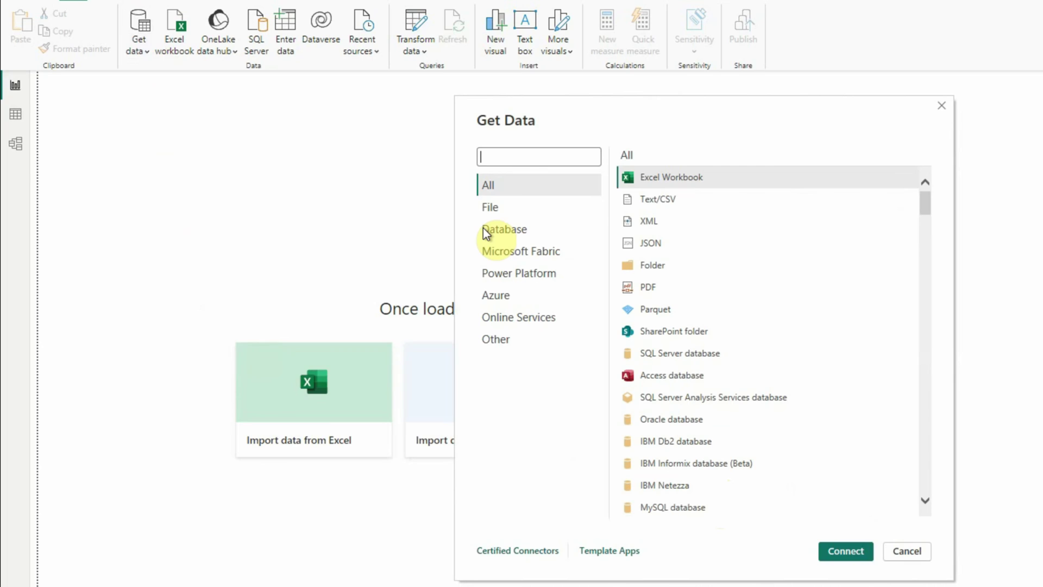
pyautogui.click(499, 157)
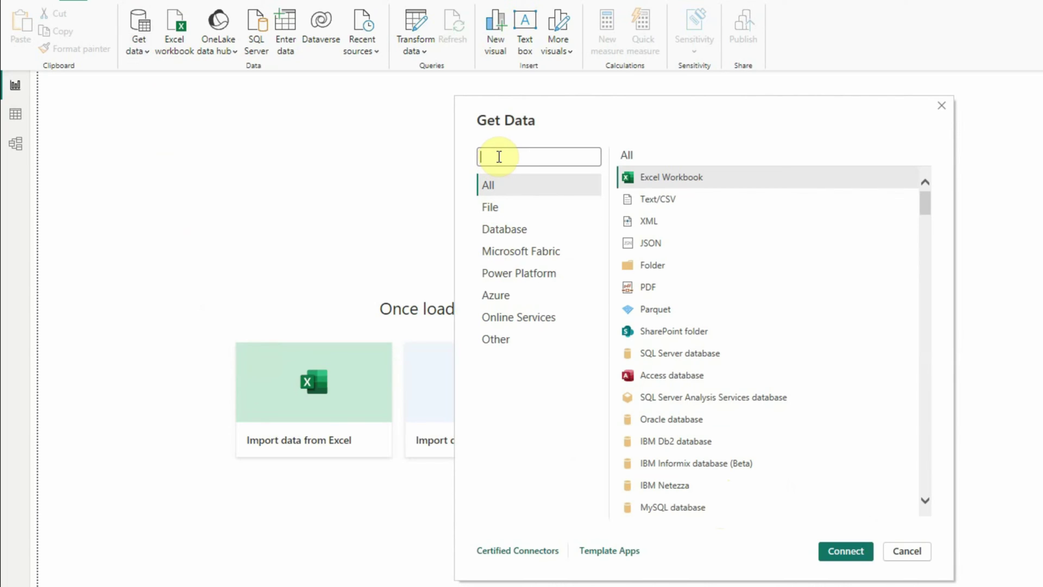
pyautogui.write('odbc')
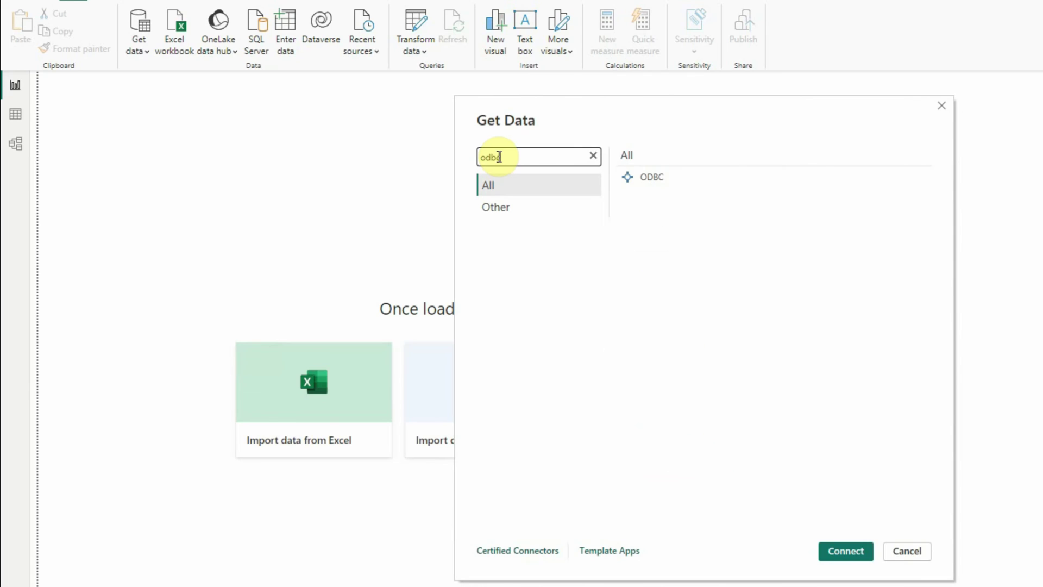
pyautogui.click(648, 180)
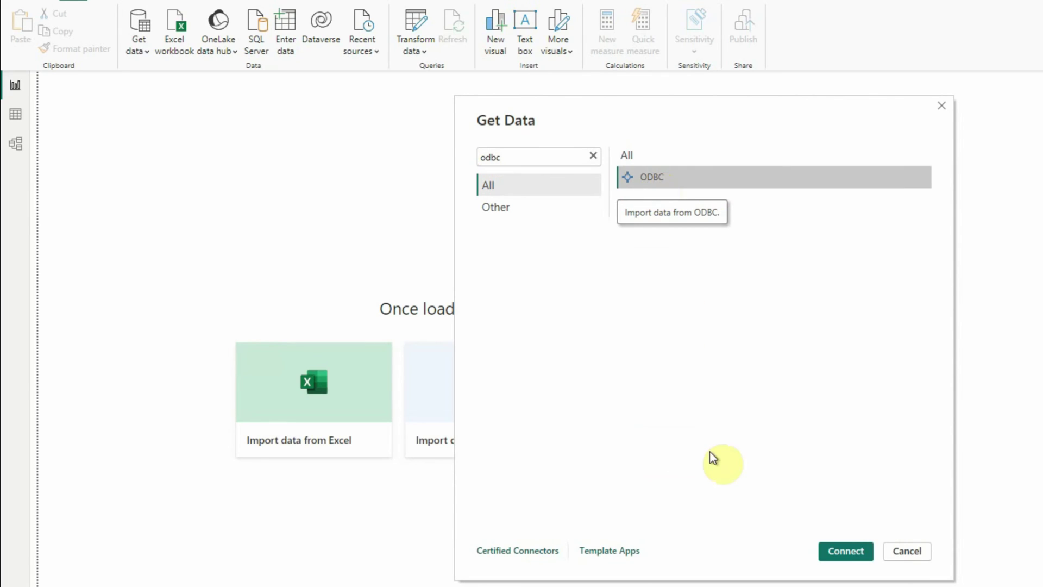
pyautogui.click(841, 551)
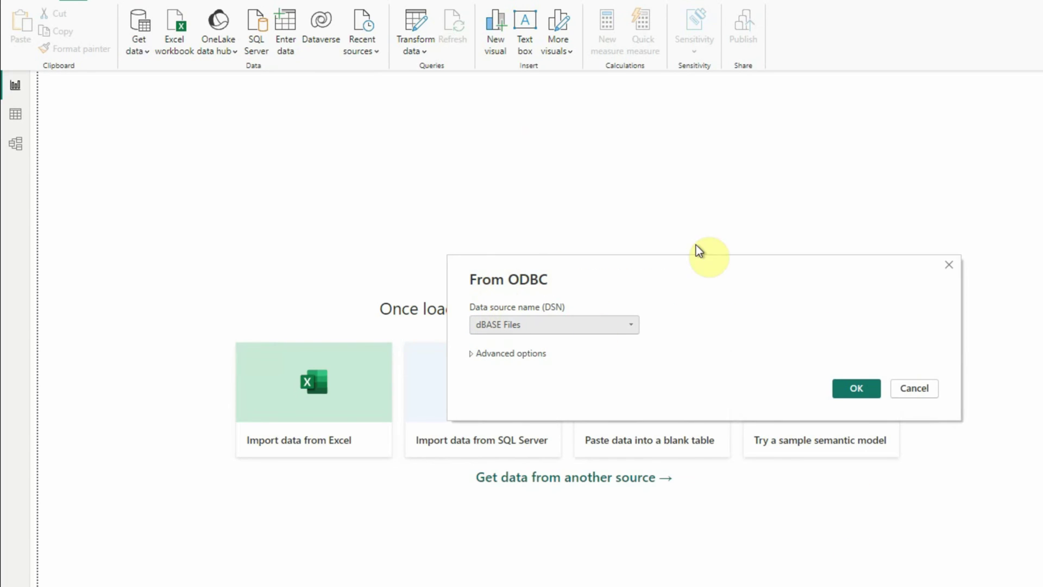
# - Choose the emp DSN in From ODBC, expand Advanced options, and connect
pyautogui.click(614, 329)
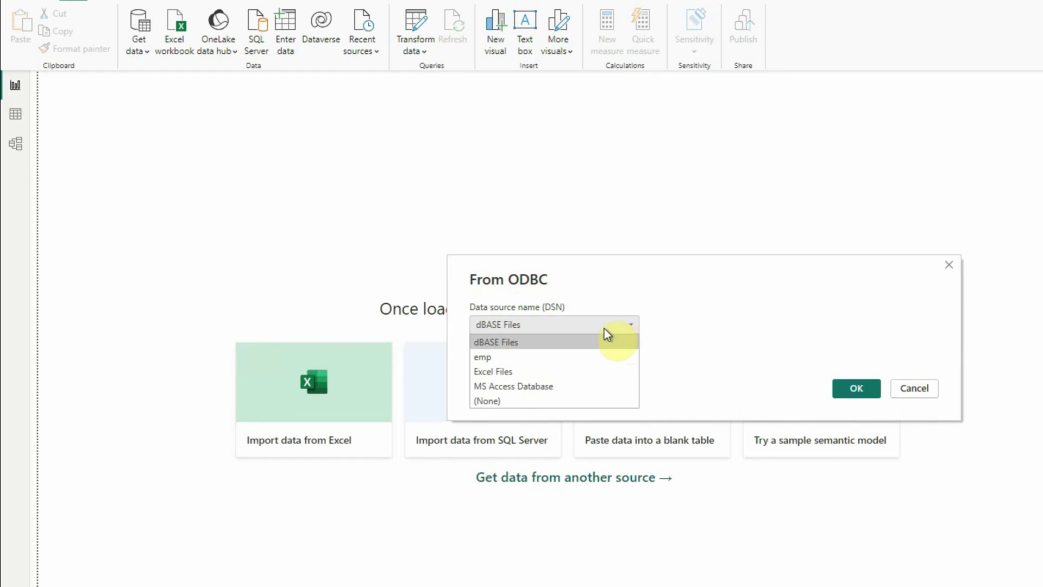
pyautogui.click(484, 357)
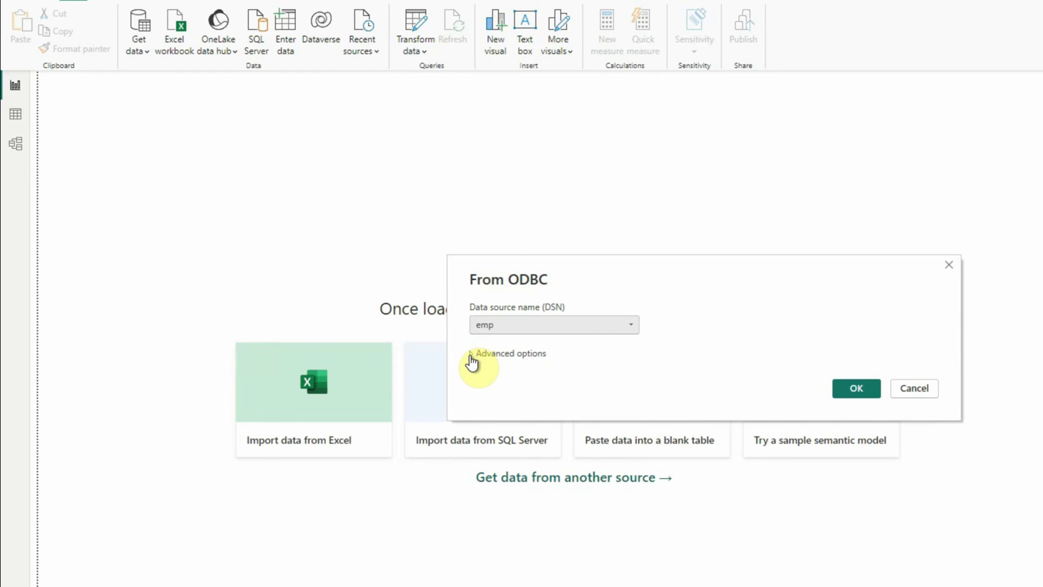
pyautogui.click(470, 353)
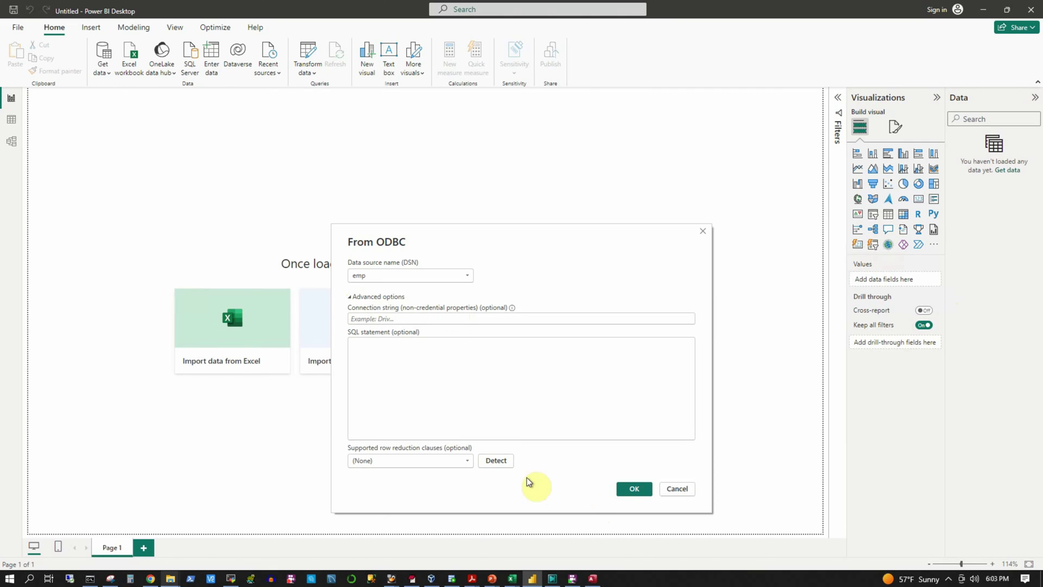
pyautogui.click(637, 491)
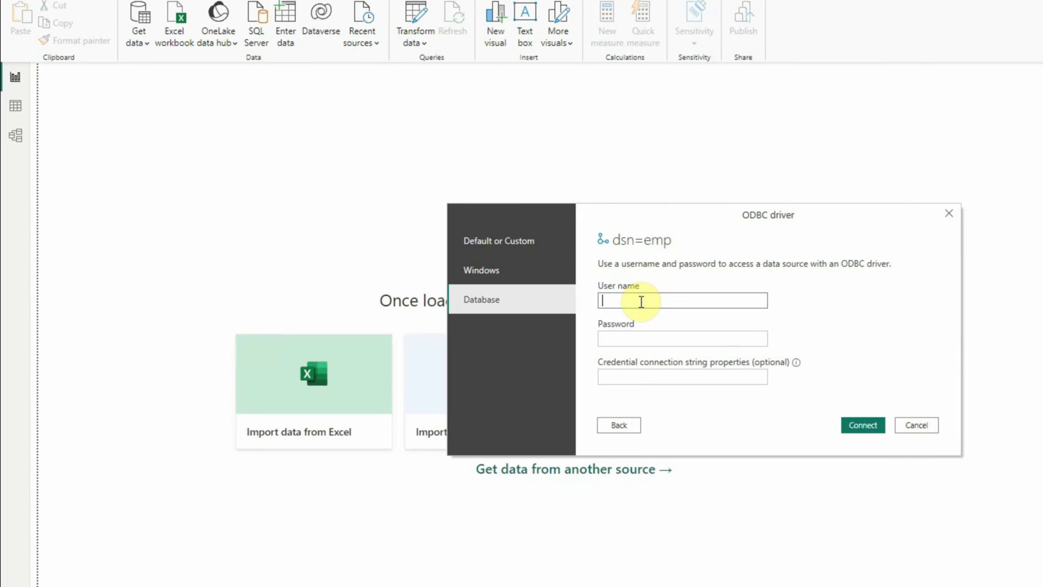
# - Enter the database login name and password for dsn=emp and connect
pyautogui.write('admin')
pyautogui.press('Tab')
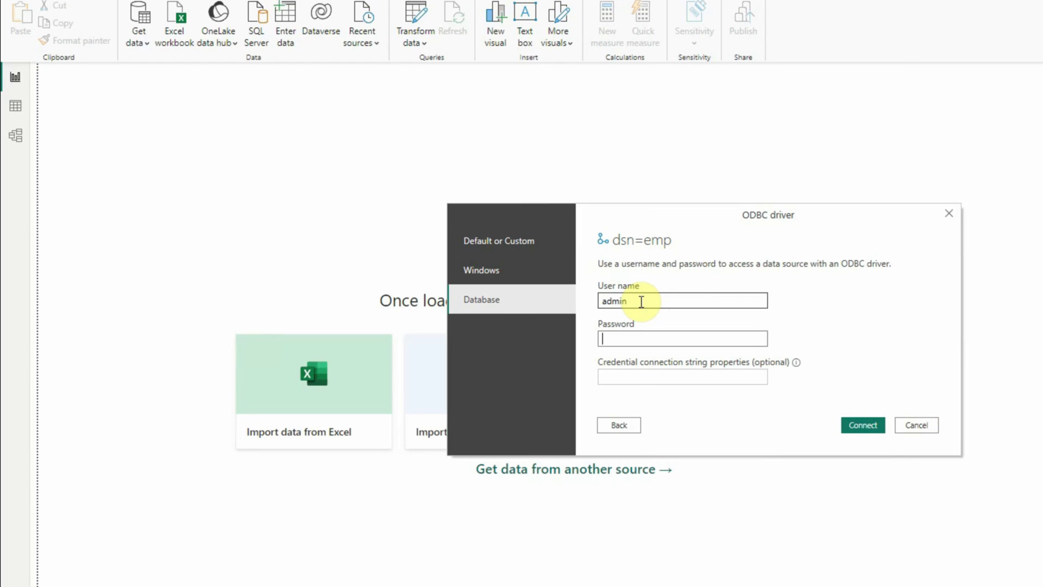
pyautogui.write('••••••••')
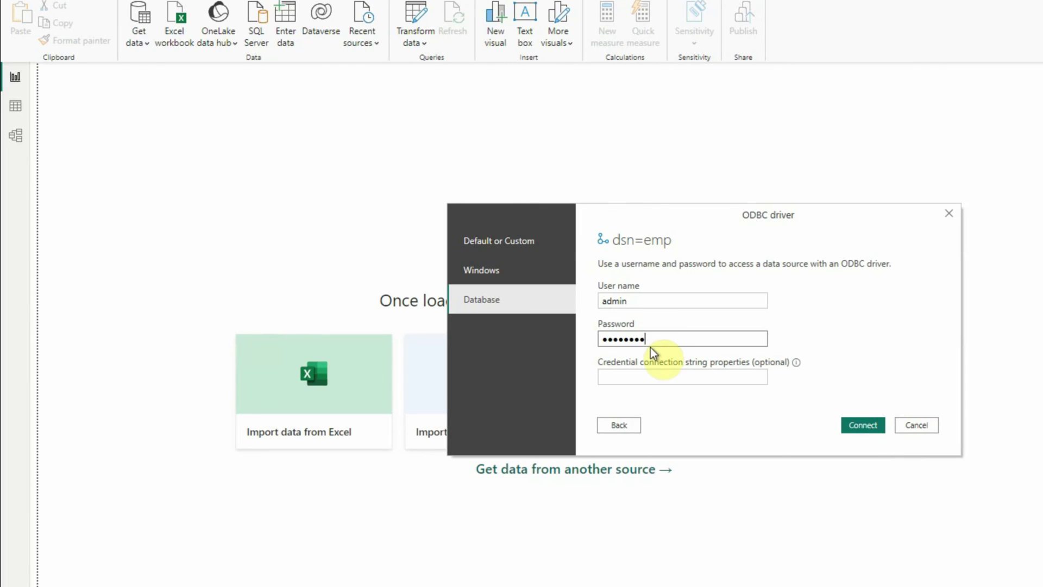
pyautogui.click(855, 428)
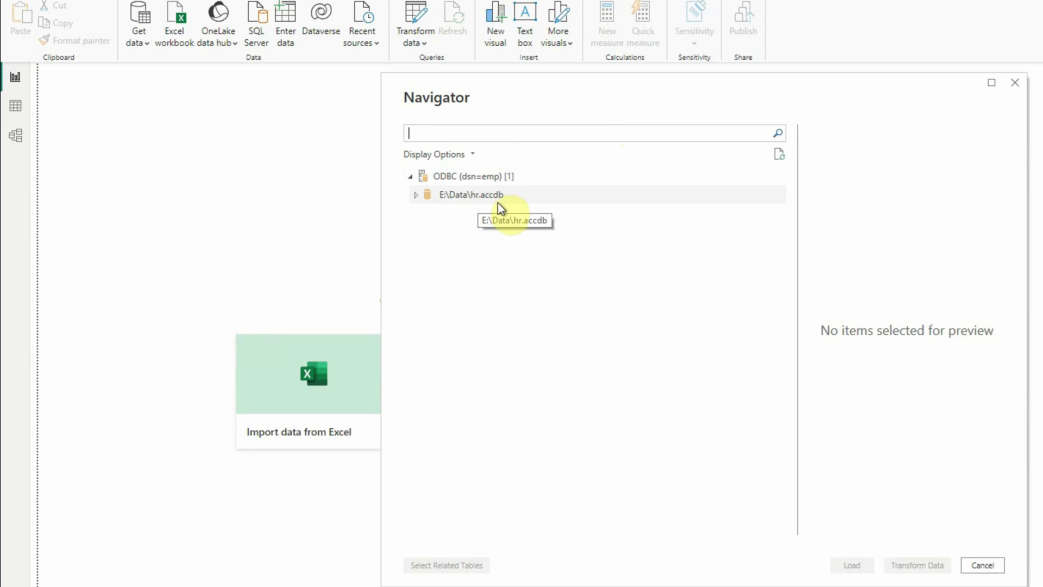
# - Load the employee table from hr.accdb and expand its fields in the Data pane
pyautogui.click(416, 196)
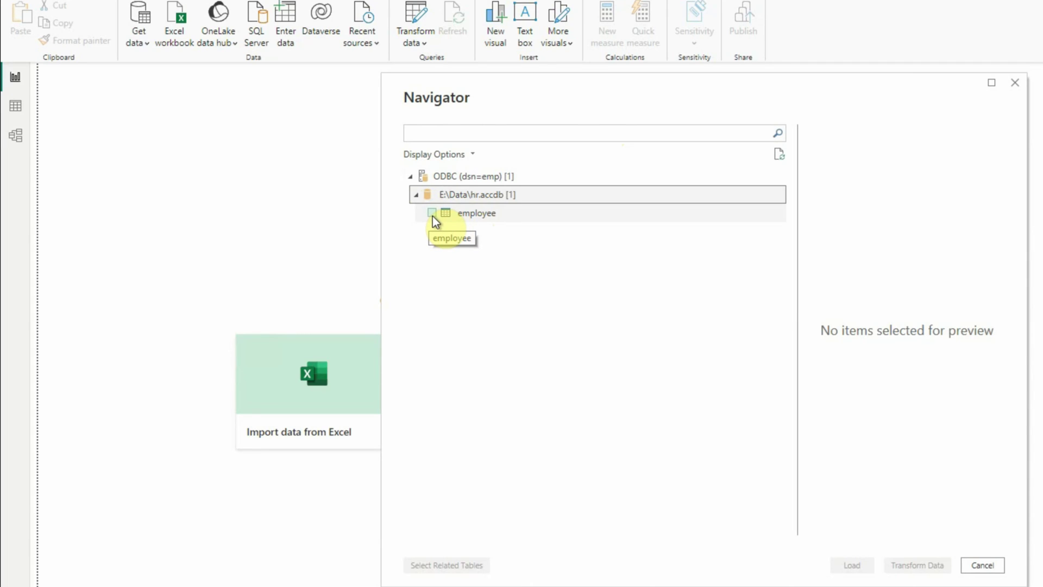
pyautogui.click(433, 215)
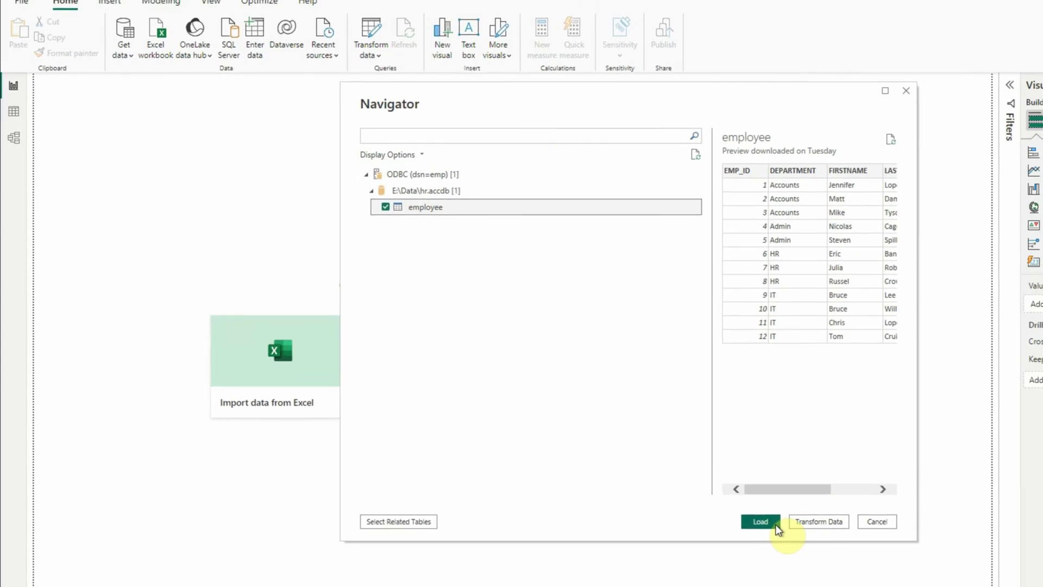
pyautogui.click(764, 521)
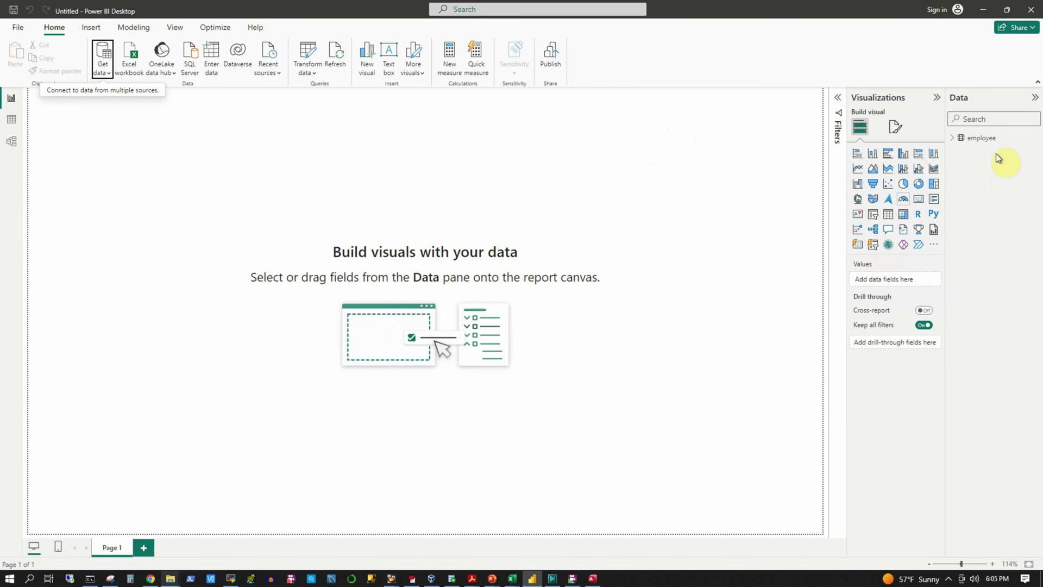
pyautogui.click(952, 138)
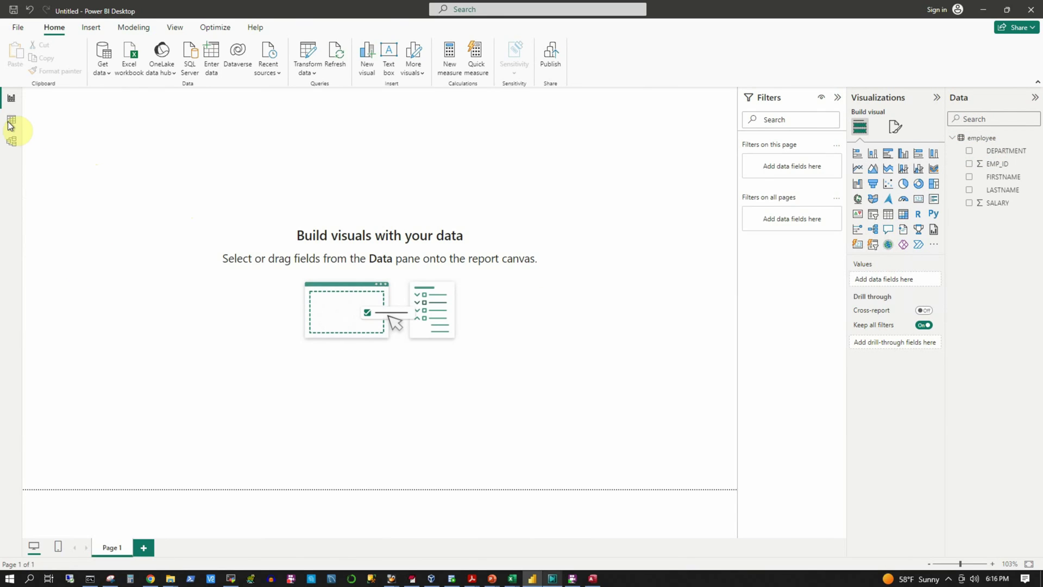
pyautogui.click(11, 122)
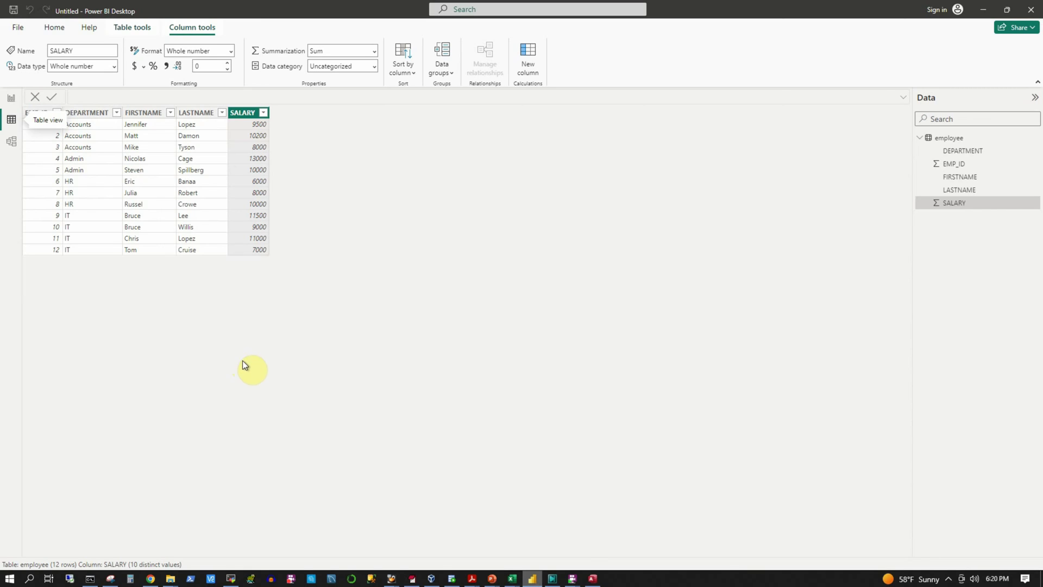
pyautogui.click(11, 98)
pyautogui.click(405, 171)
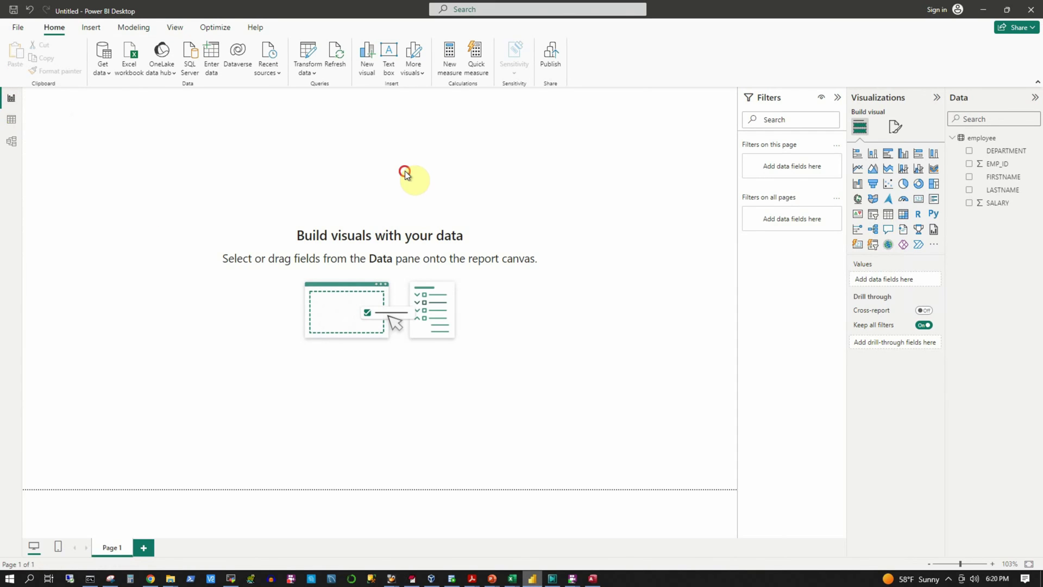
# - Delete the employee table from the model
pyautogui.click(1005, 139)
pyautogui.click(1035, 141)
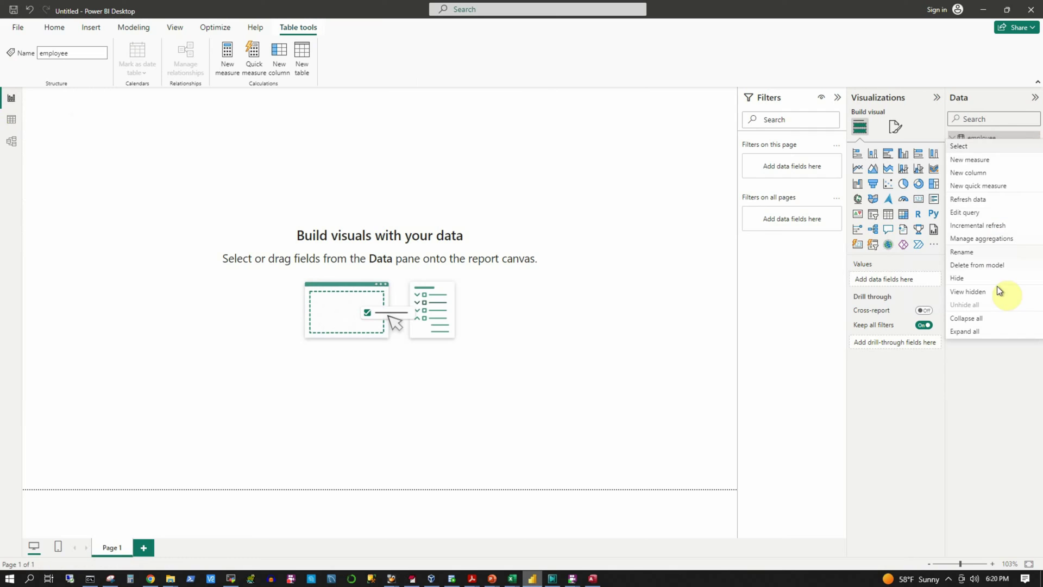
pyautogui.click(972, 264)
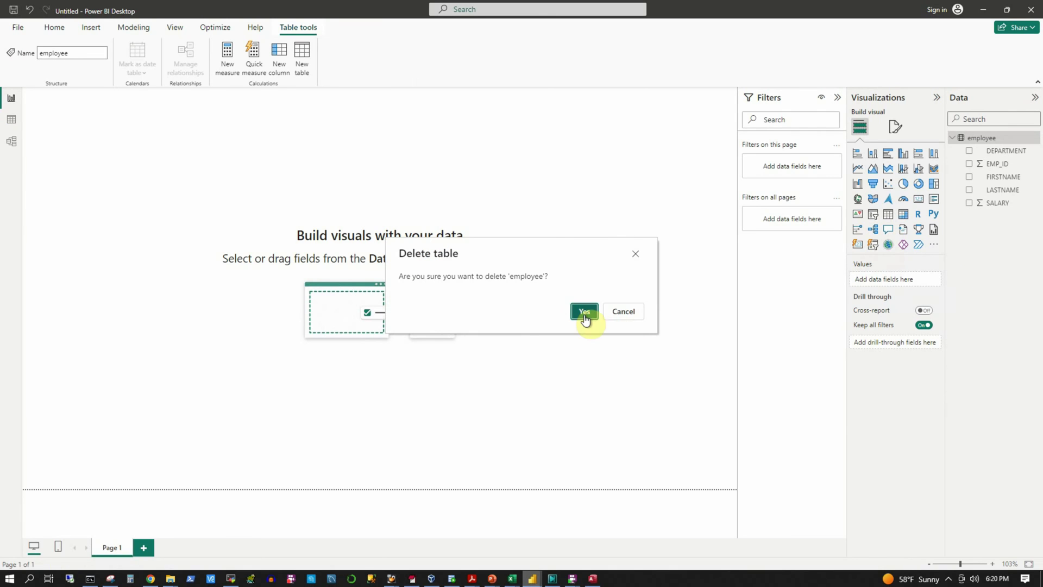
pyautogui.click(581, 311)
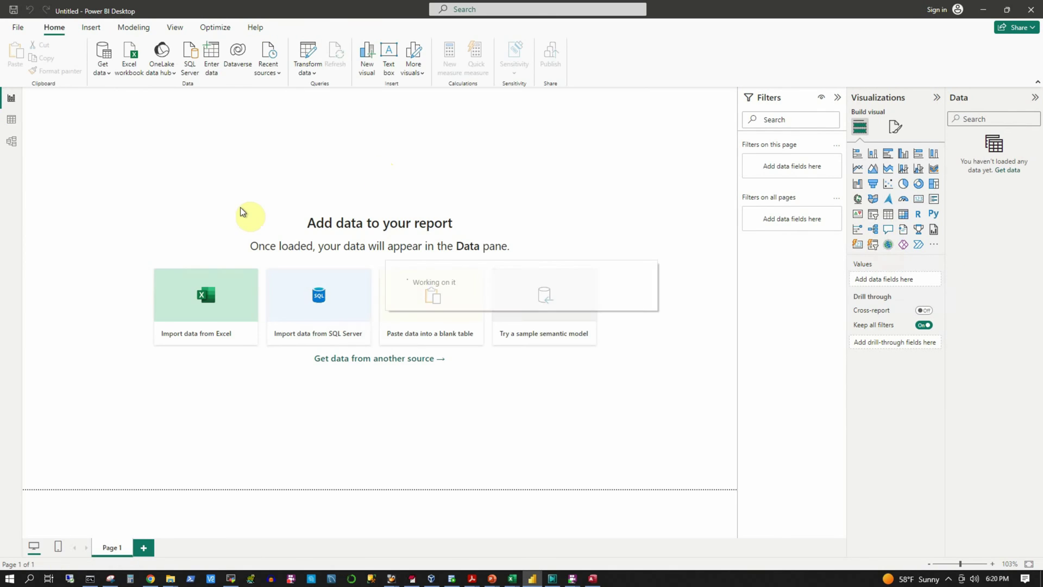
# - Clear the saved permissions for dsn=emp in Data source settings
pyautogui.click(419, 51)
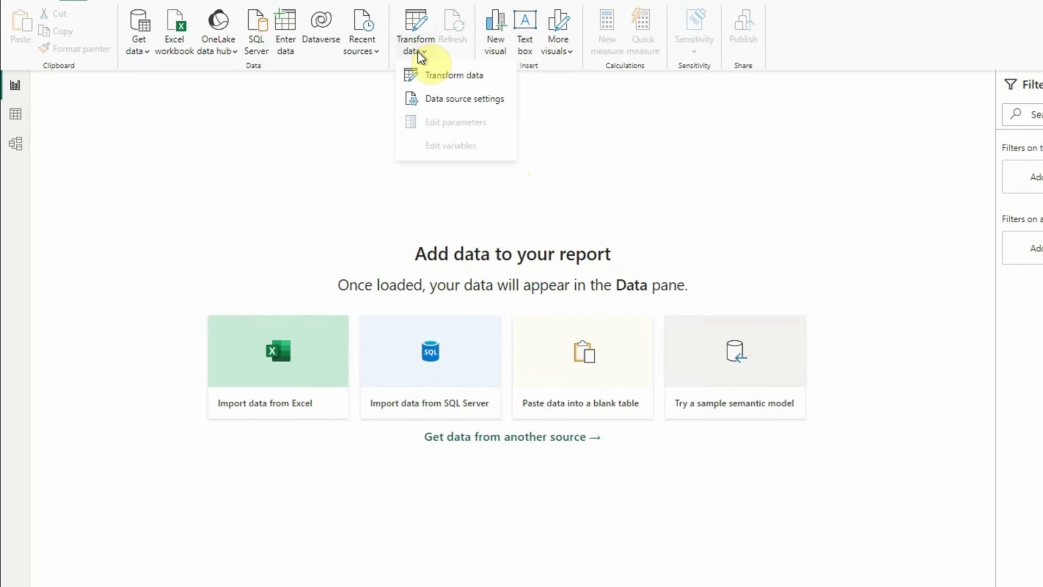
pyautogui.click(440, 103)
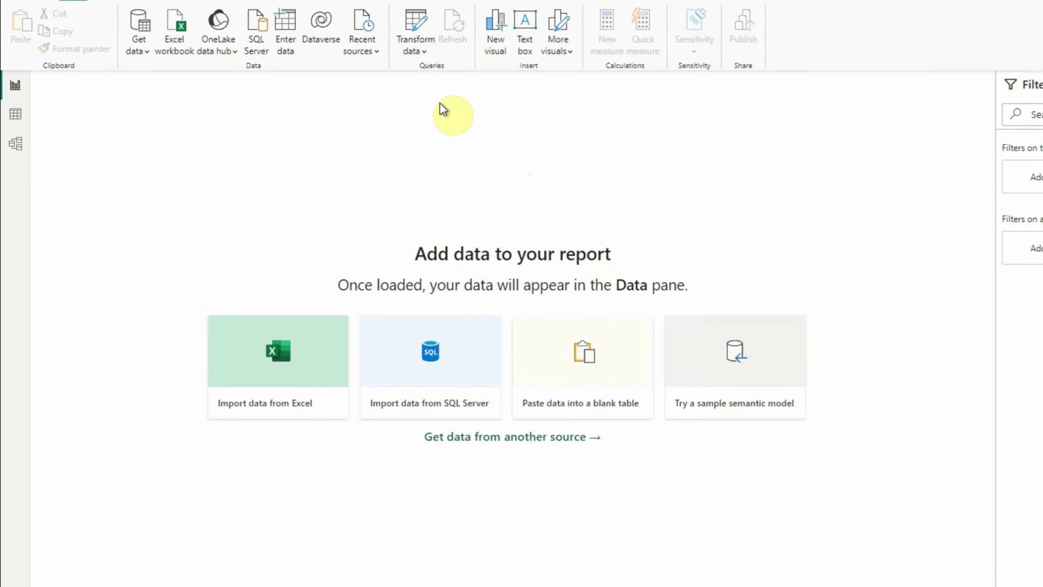
pyautogui.click(471, 254)
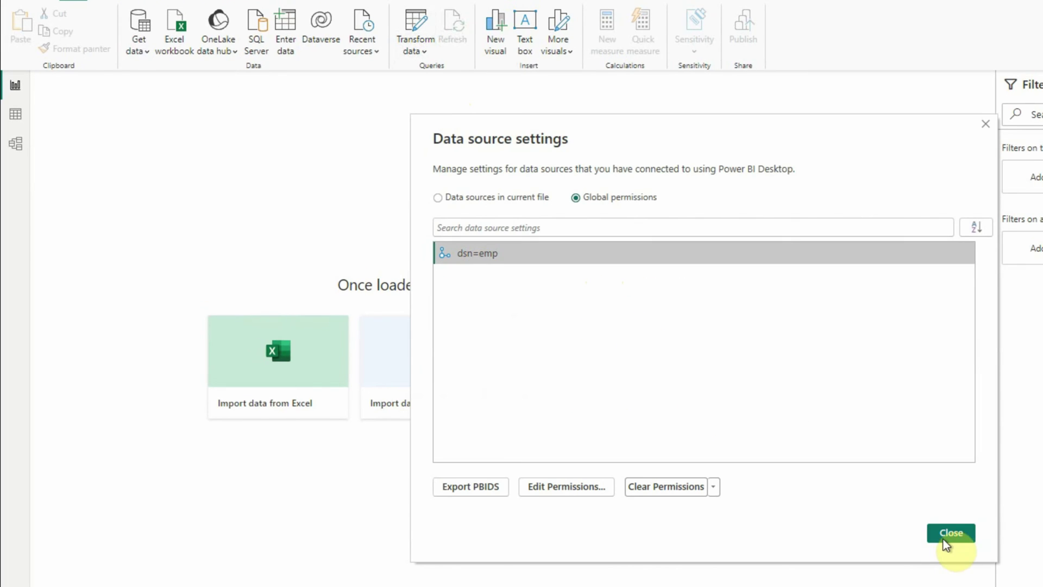
pyautogui.click(679, 494)
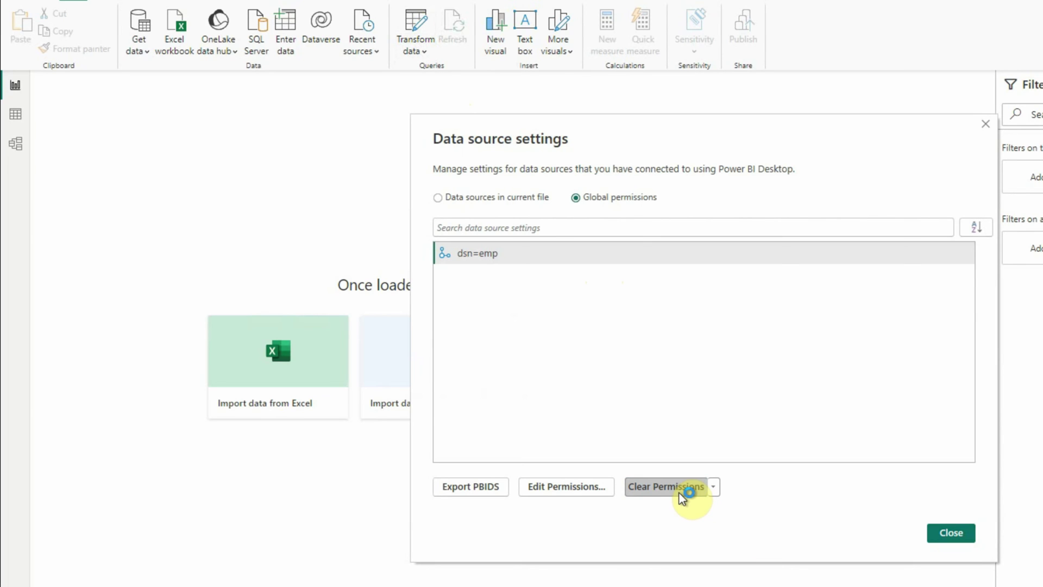
pyautogui.click(834, 376)
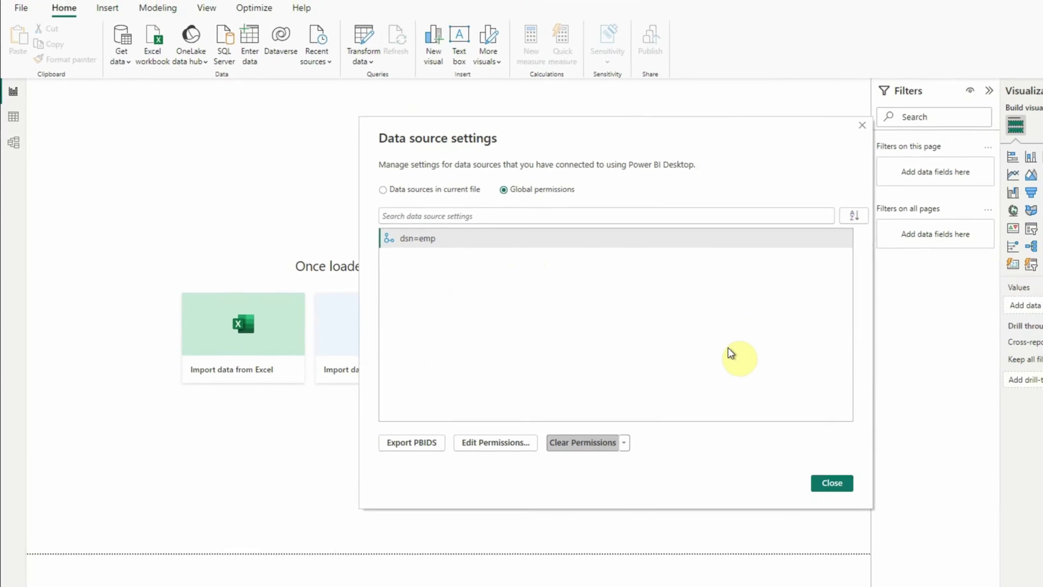
pyautogui.click(832, 483)
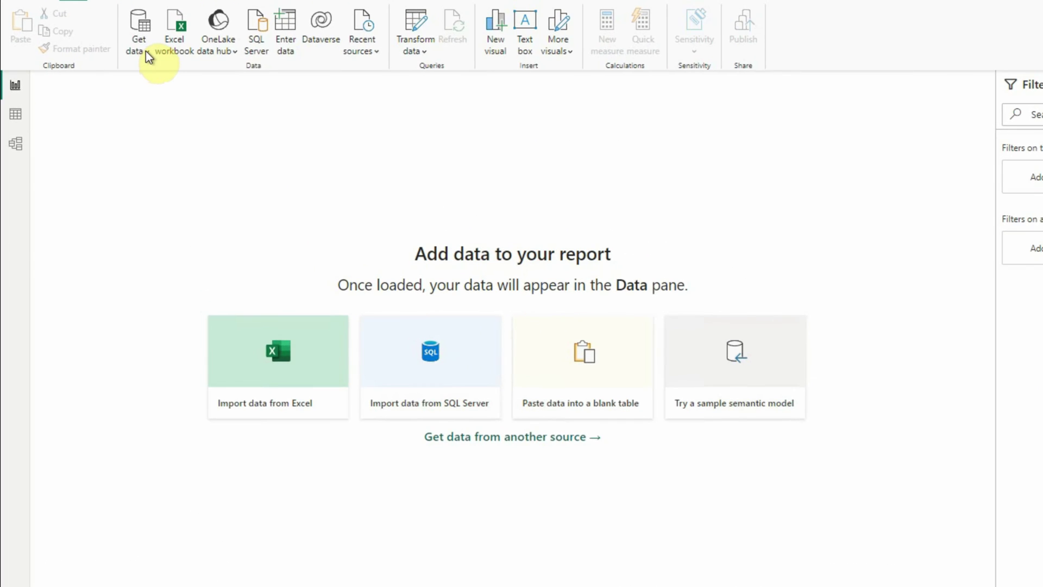
# - Search 'odbc' in Get Data again and start a new ODBC connection
pyautogui.click(145, 51)
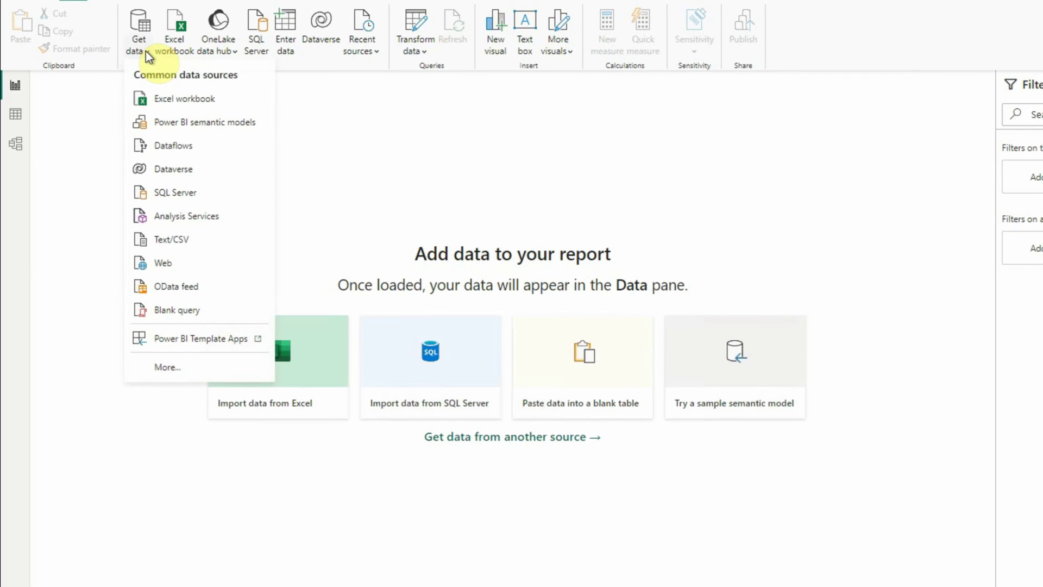
pyautogui.click(177, 365)
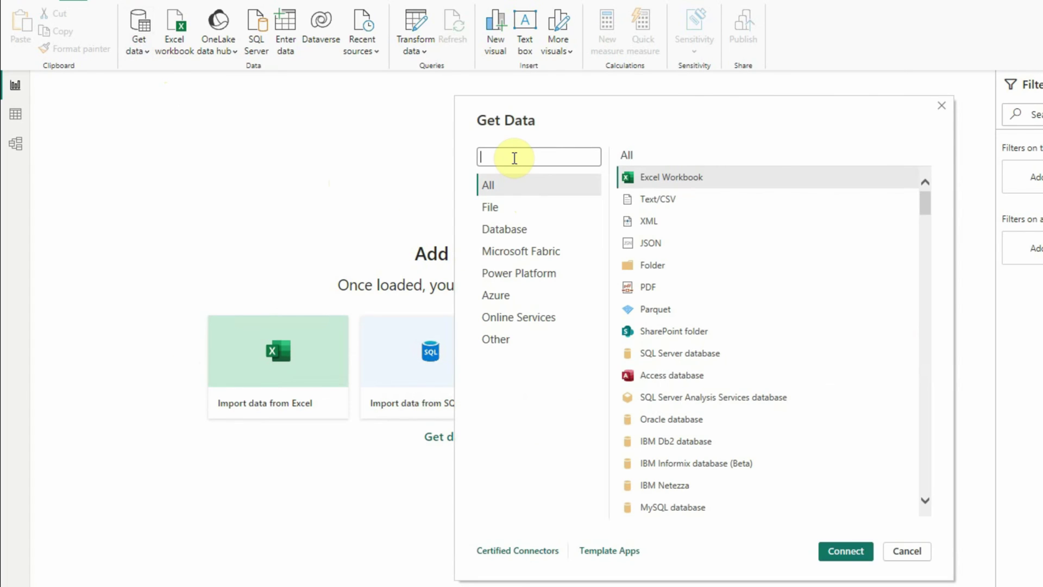
pyautogui.write('odbc')
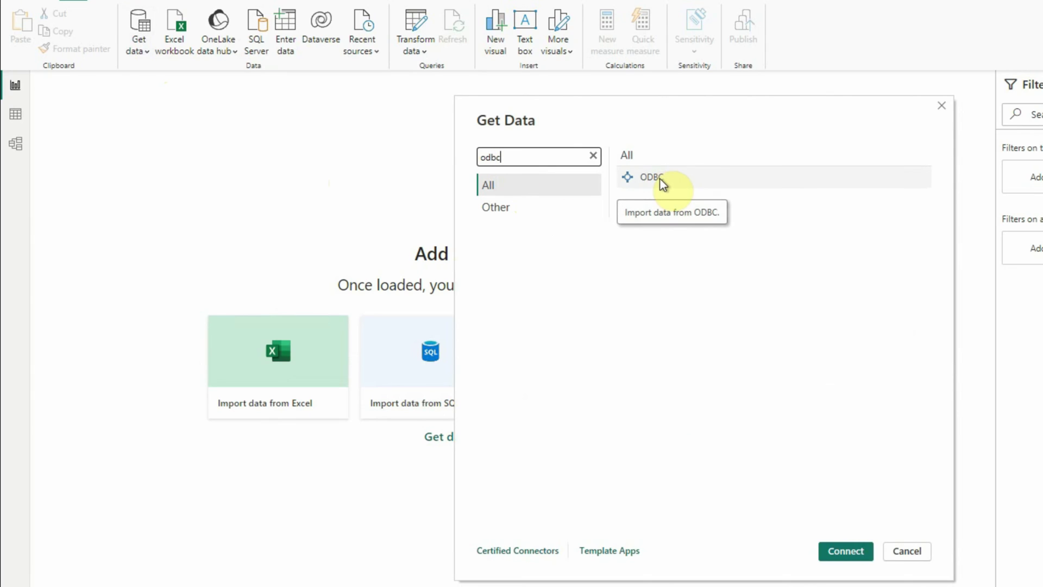
pyautogui.click(663, 177)
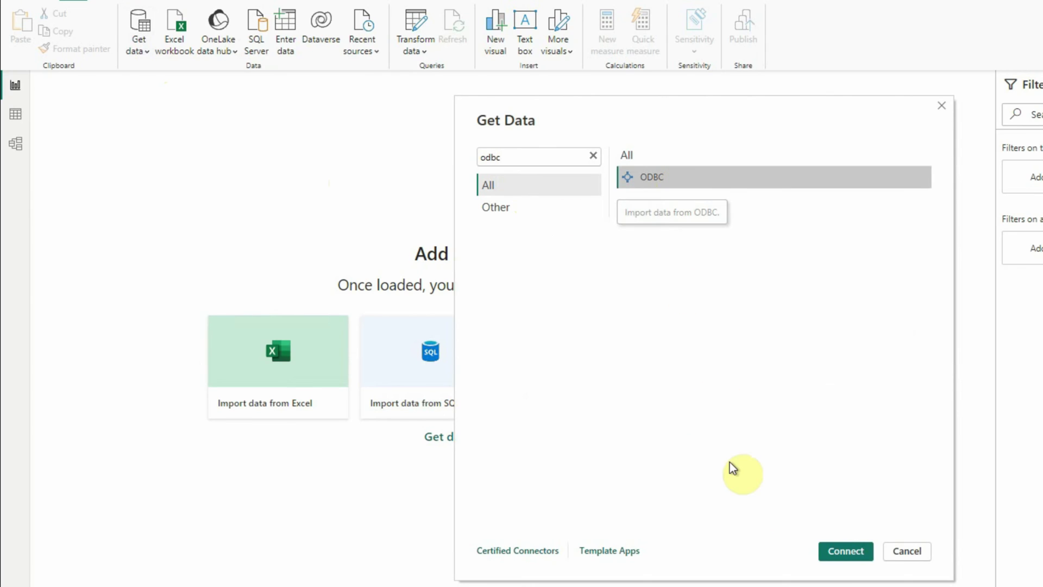
pyautogui.click(835, 553)
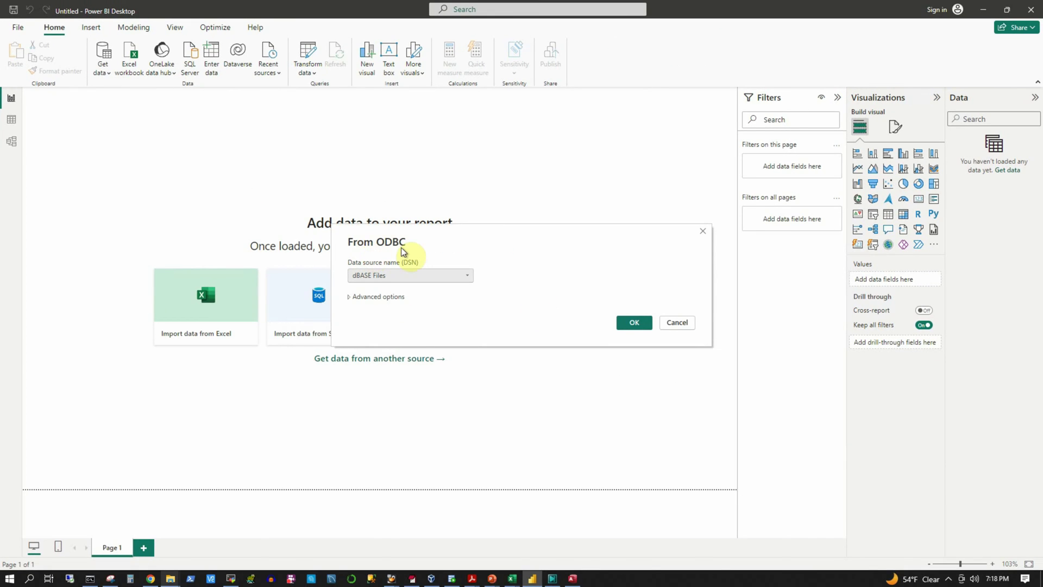
# - Select MS Access Database as the DSN and expand Advanced options
pyautogui.click(404, 276)
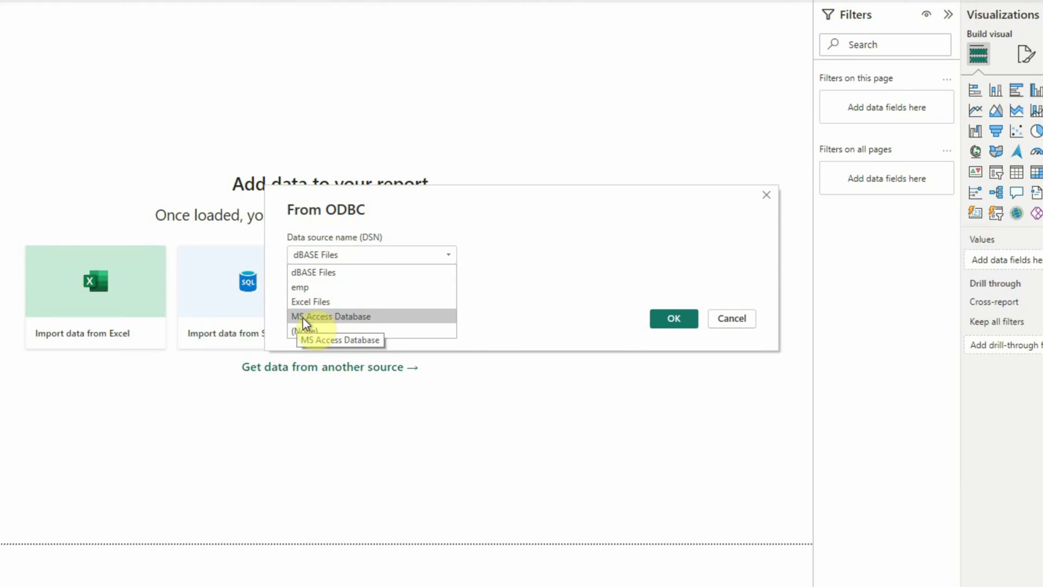
pyautogui.click(338, 318)
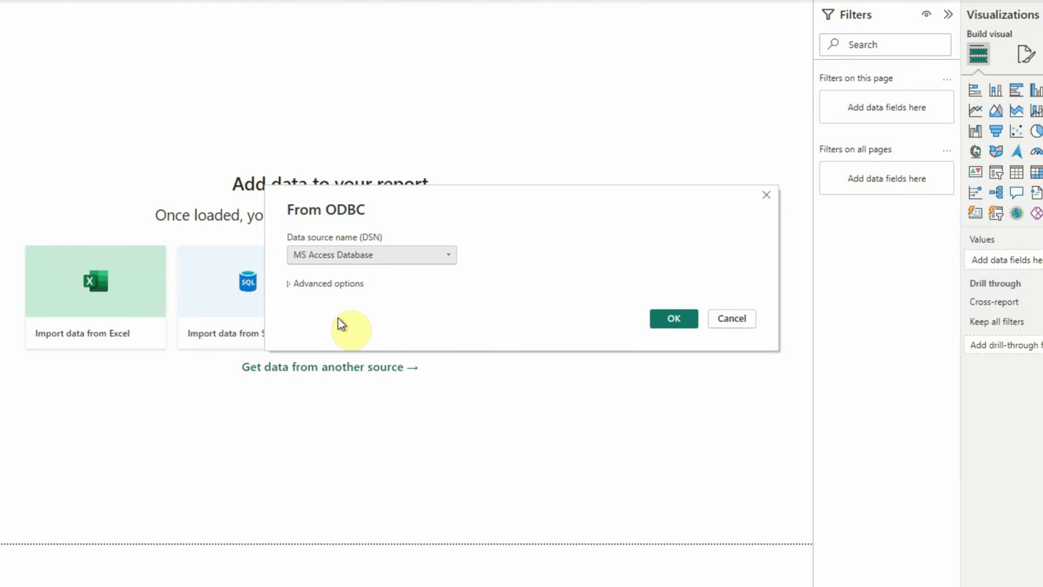
pyautogui.click(291, 284)
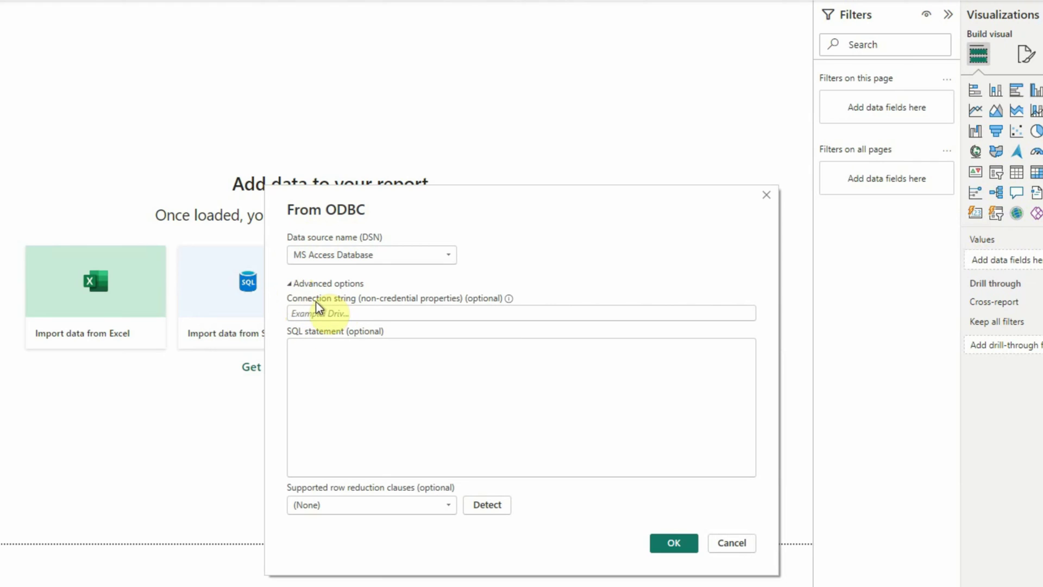
# - Enter Dbq=E:\Data\hr.accdb as the connection string and submit it
pyautogui.click(353, 313)
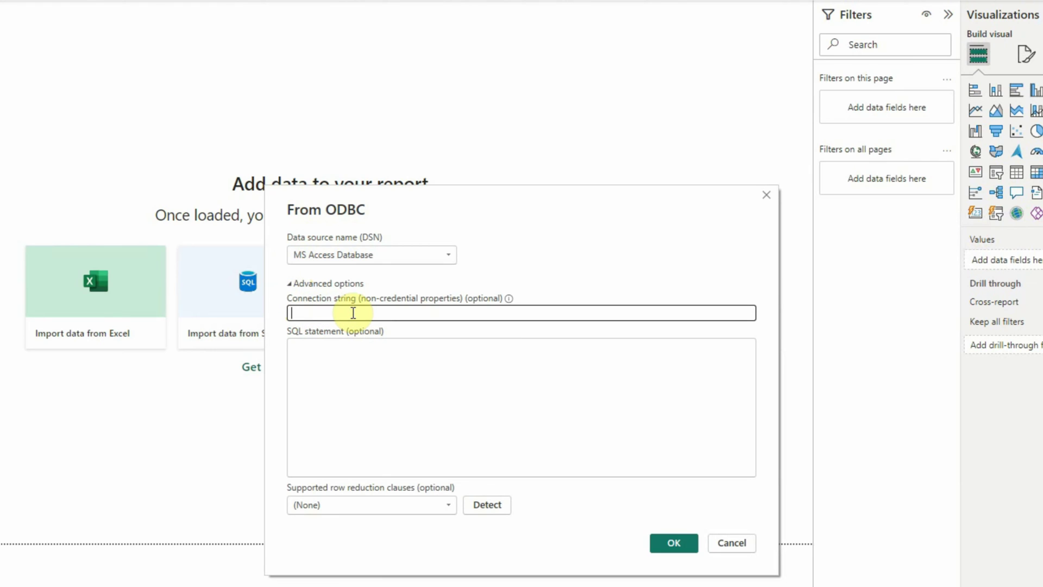
pyautogui.write('Dbq=E:\\Data\\hr.accdb')
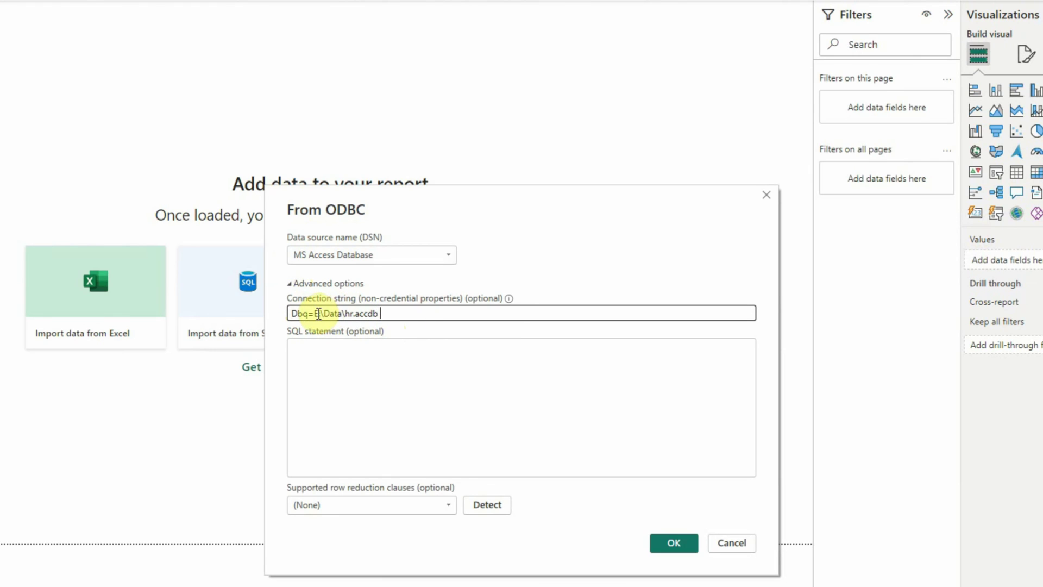
pyautogui.moveTo(313, 313); pyautogui.dragTo(376, 314)
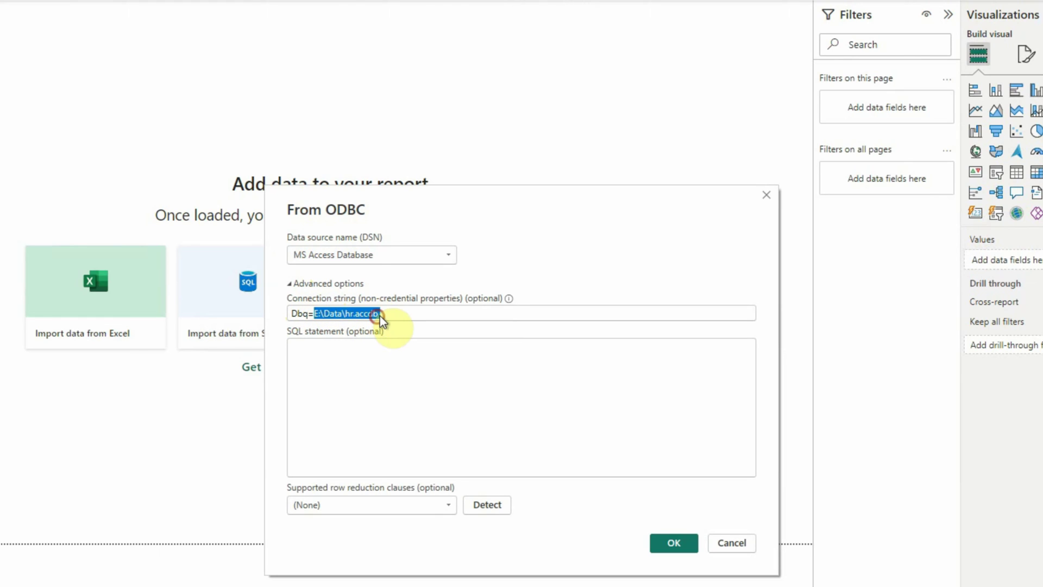
pyautogui.click(378, 315)
pyautogui.moveTo(289, 314); pyautogui.dragTo(394, 311)
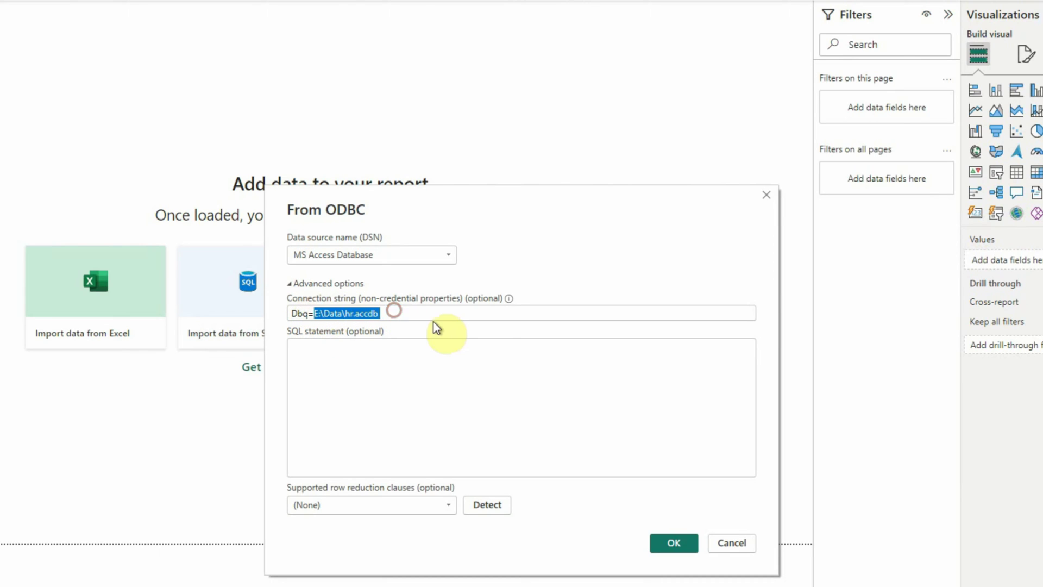
pyautogui.click(671, 544)
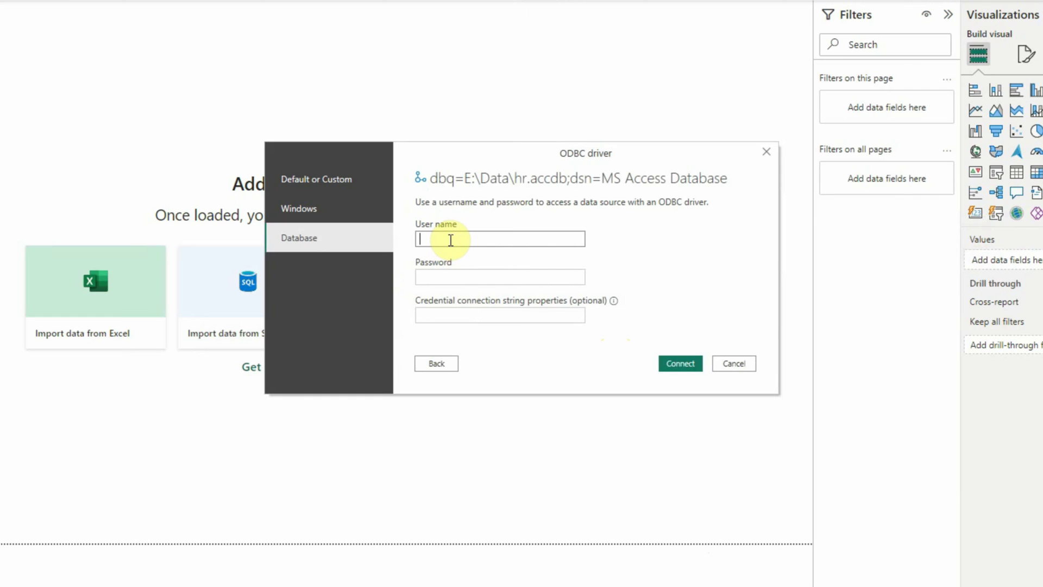
# - Enter the database user name and password for the MS Access ODBC source and connect
pyautogui.write('admin')
pyautogui.press('Tab')
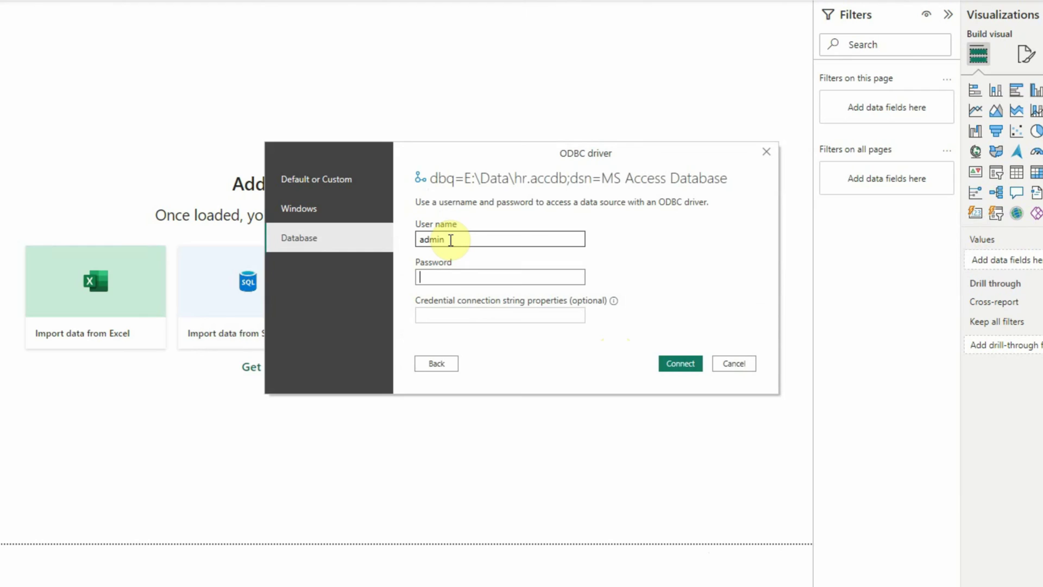
pyautogui.write('••••••••')
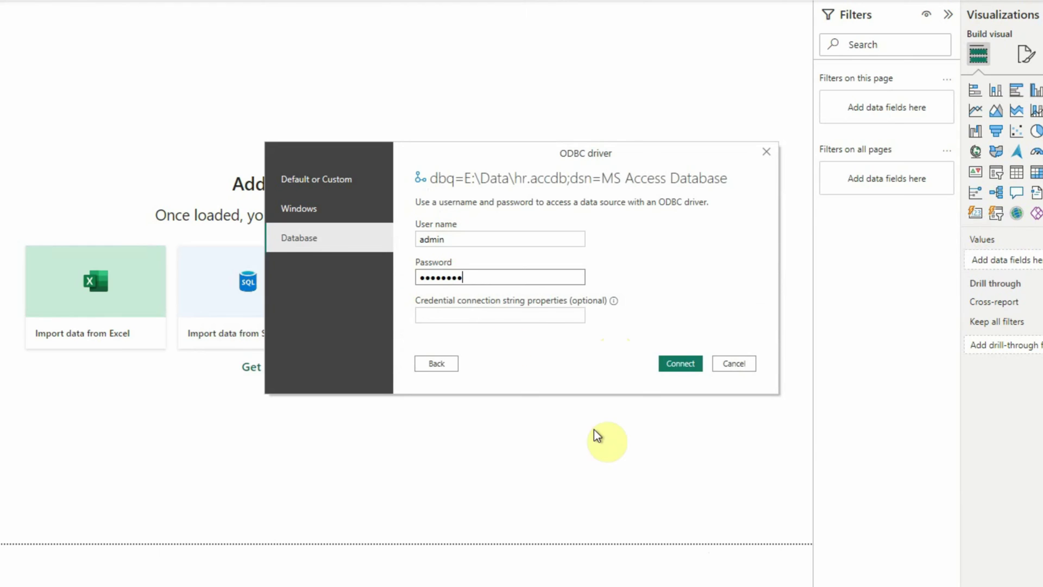
pyautogui.click(669, 366)
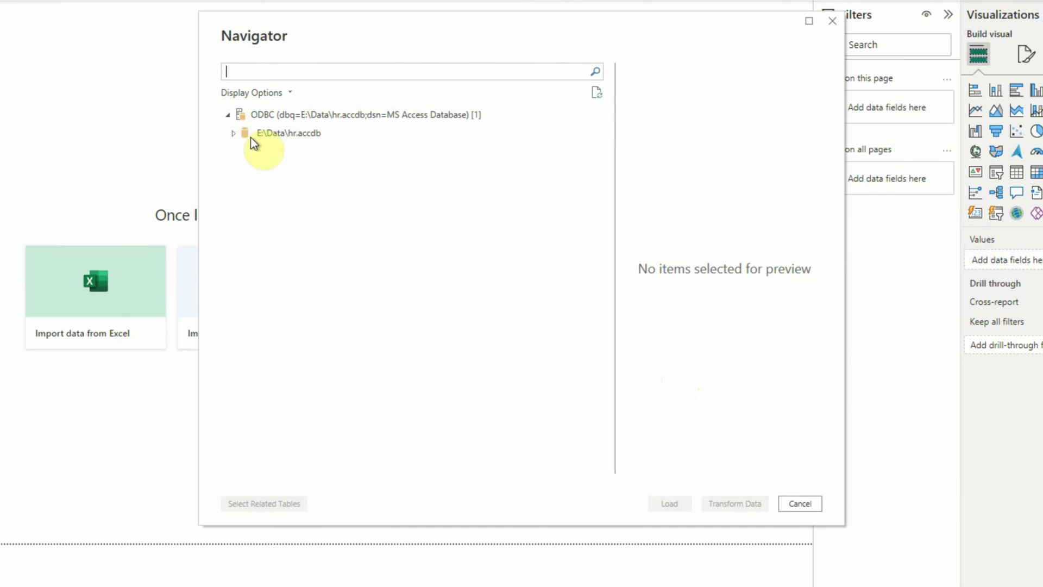
# - Load the employee table from E:\Data\hr.accdb via the Navigator
pyautogui.click(233, 133)
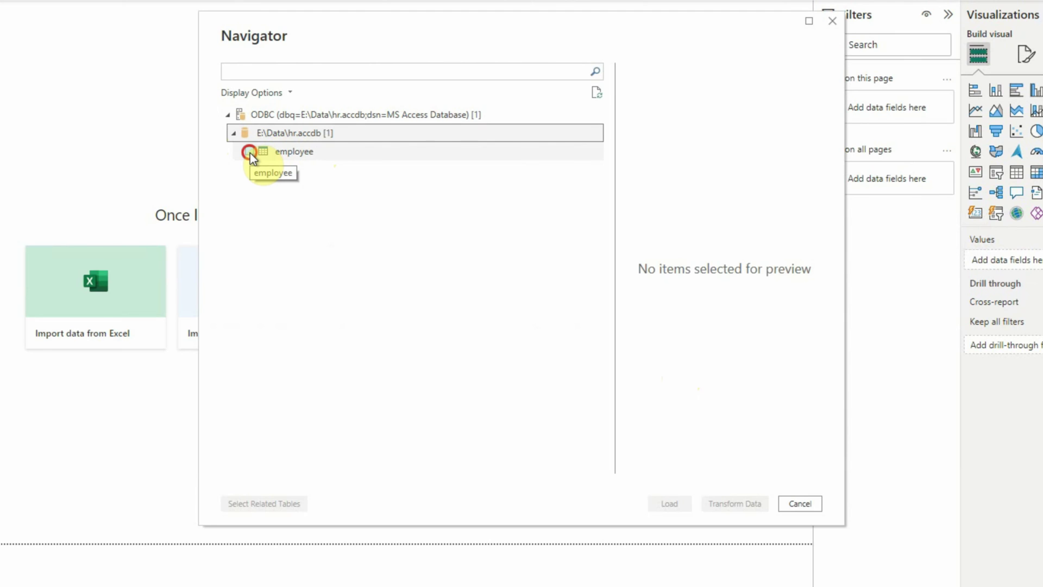
pyautogui.click(249, 151)
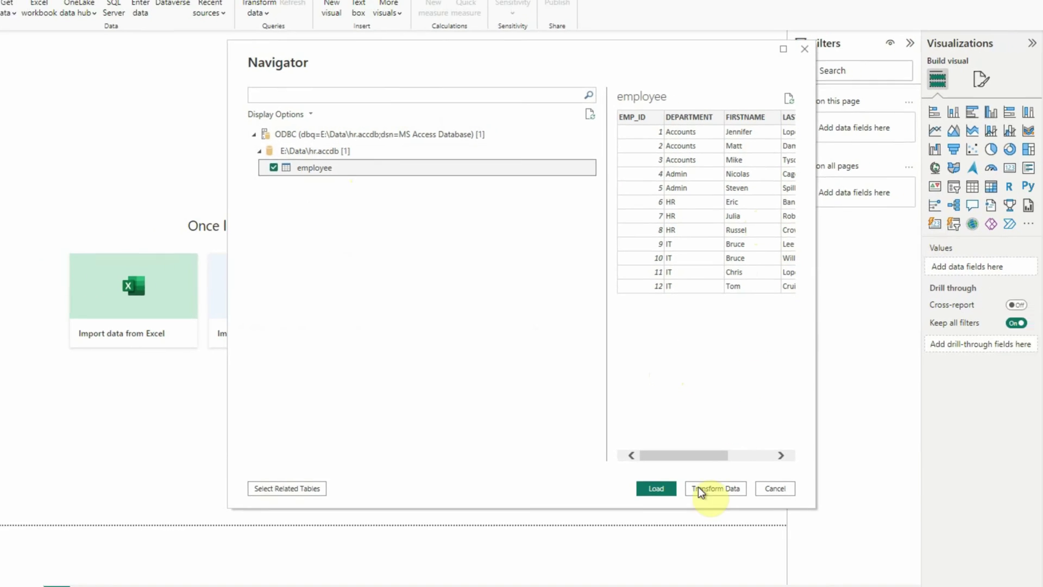
pyautogui.click(669, 504)
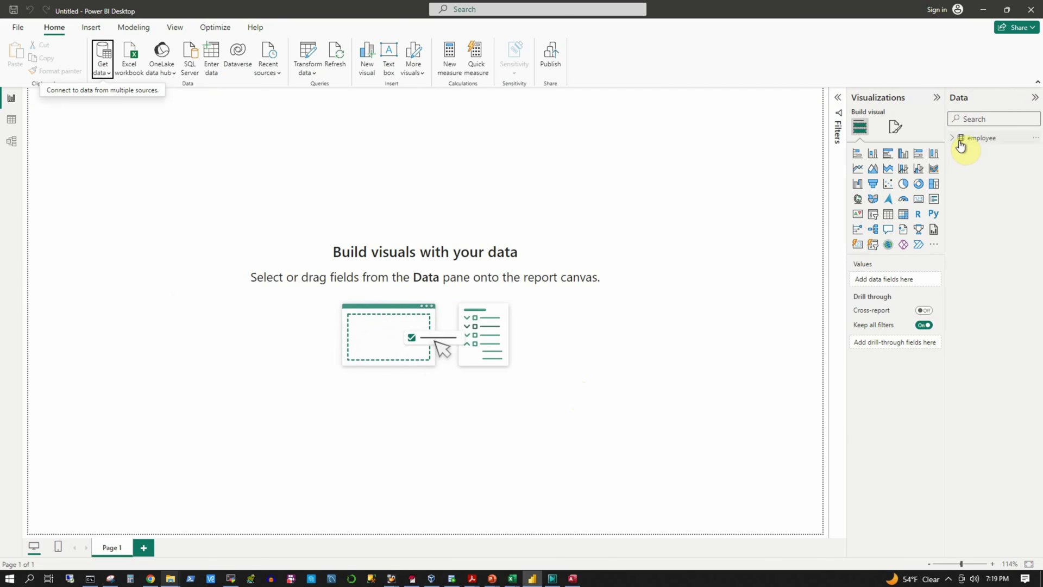
# - Check the employee table's 12 rows in Table view, then choose Delete from model for it
pyautogui.click(11, 129)
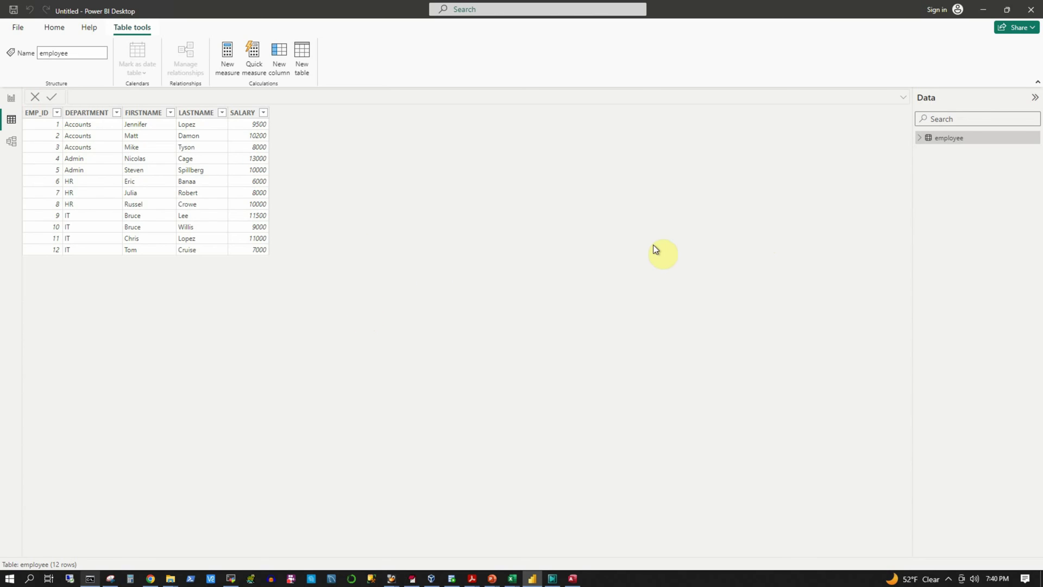
pyautogui.click(10, 97)
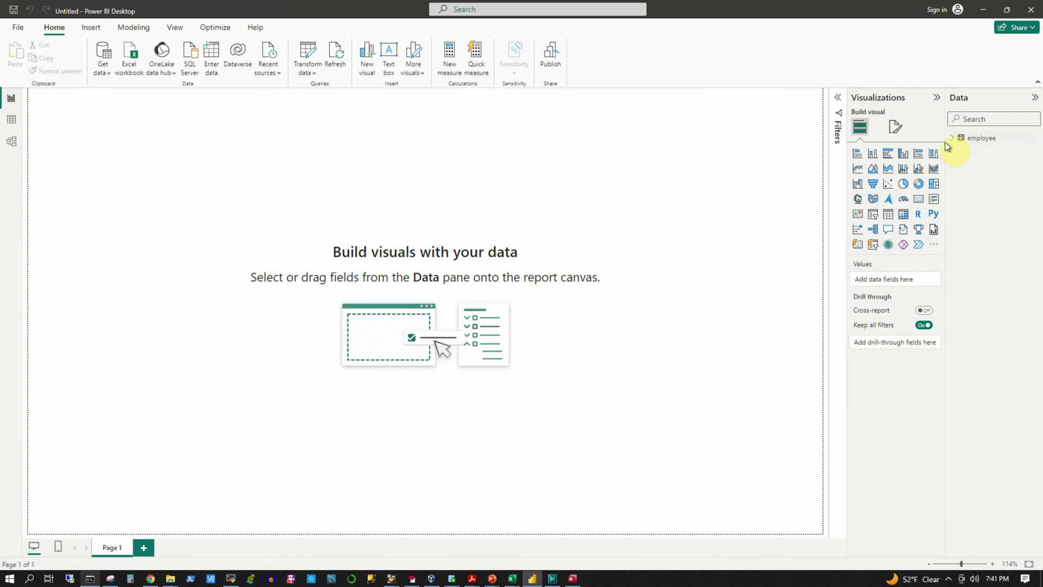
pyautogui.click(1036, 137)
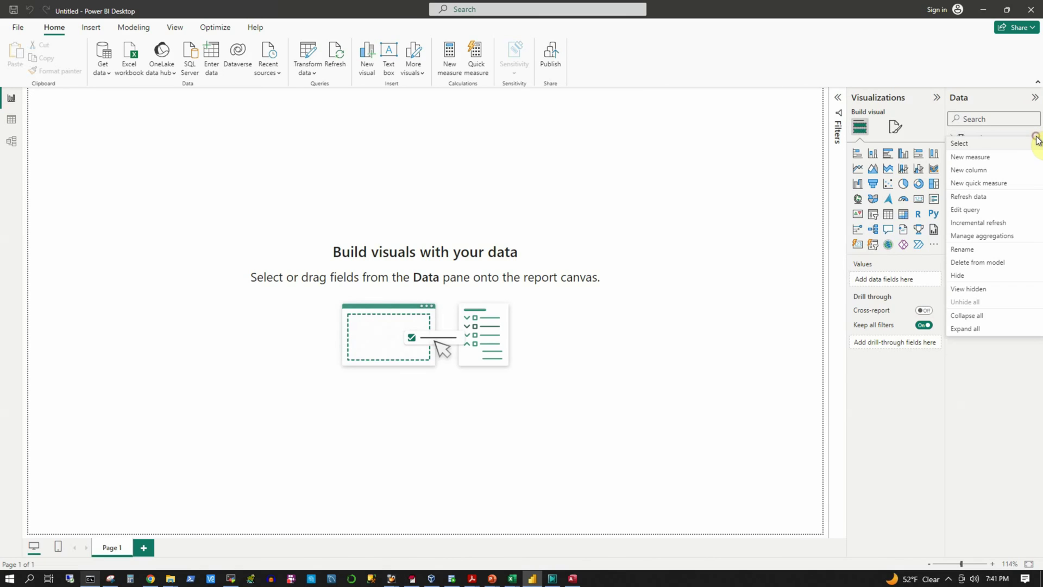
pyautogui.click(984, 264)
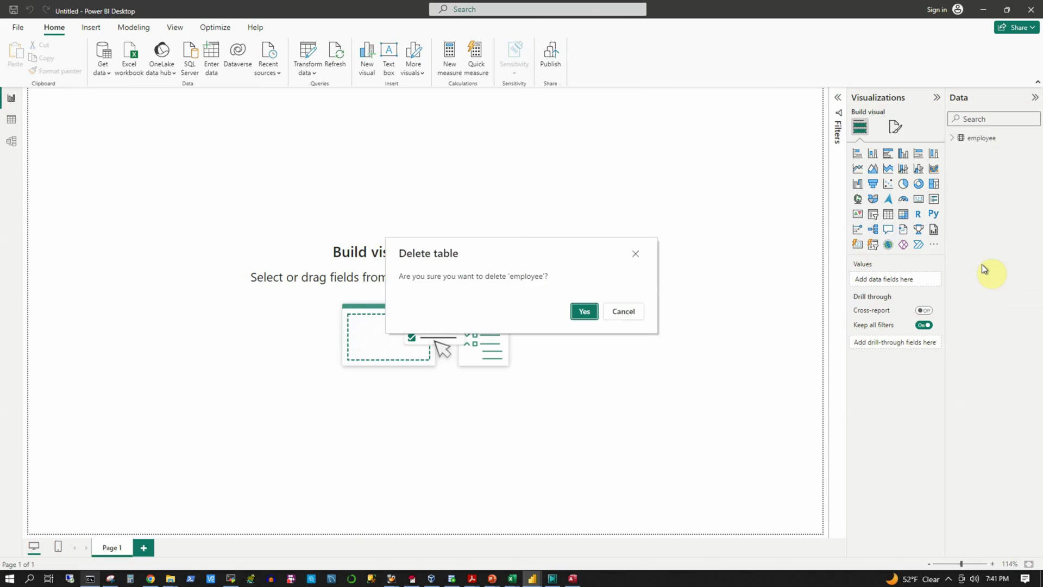
# - Confirm deleting 'employee' and clear the hr.accdb ODBC source's saved permissions in Data source settings
pyautogui.click(584, 311)
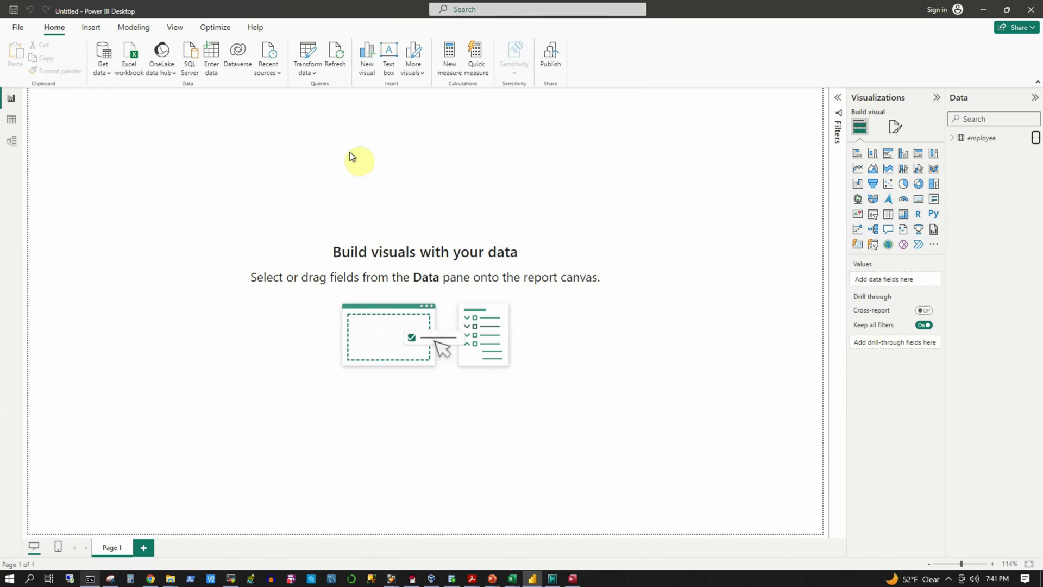
pyautogui.click(312, 76)
pyautogui.click(321, 110)
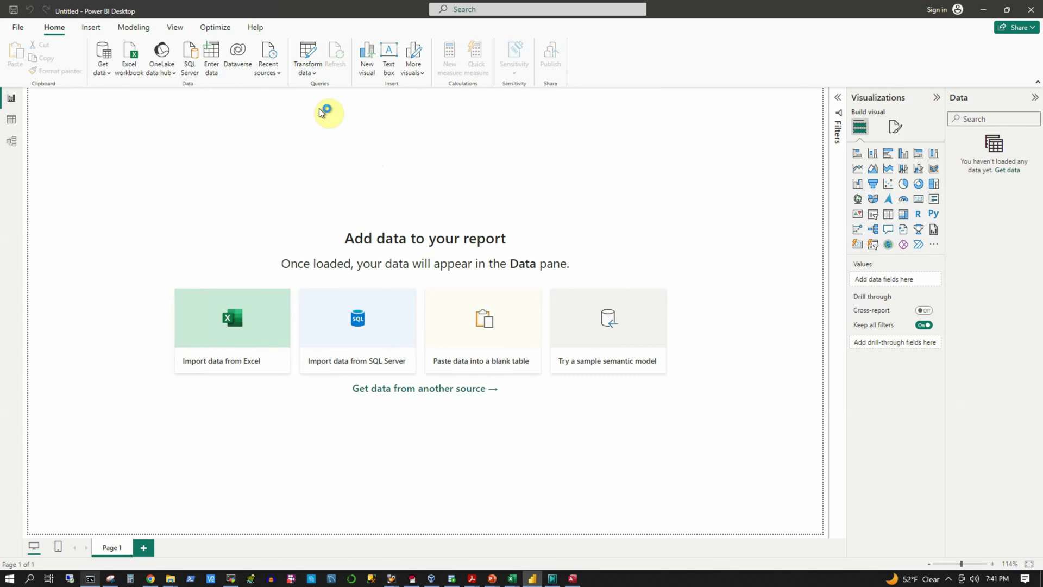
pyautogui.click(370, 217)
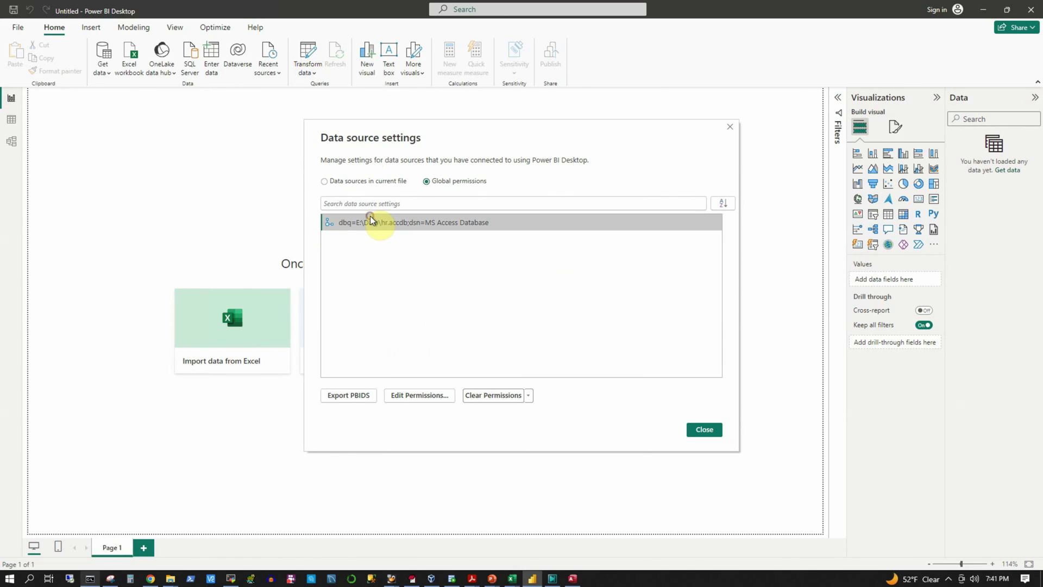
pyautogui.click(513, 396)
pyautogui.click(609, 314)
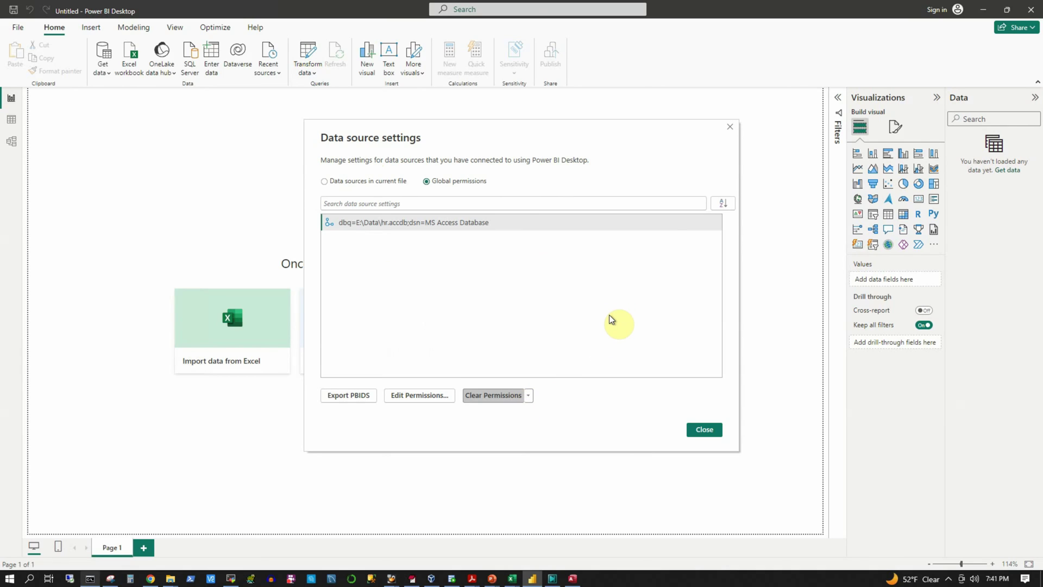
pyautogui.click(705, 429)
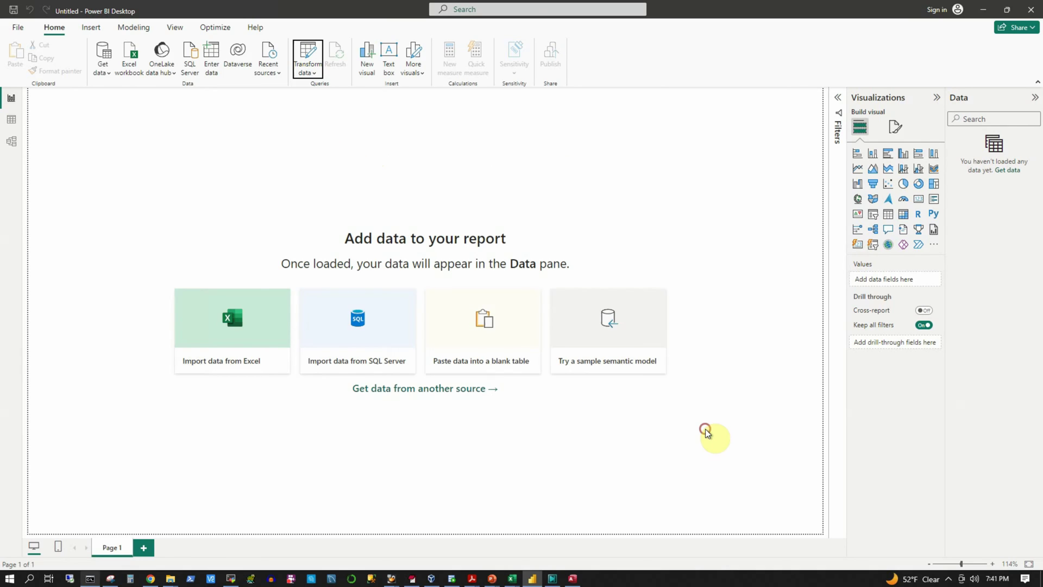
# - Search the Get data catalogue for 'odbc' and connect with the ODBC connector
pyautogui.click(105, 71)
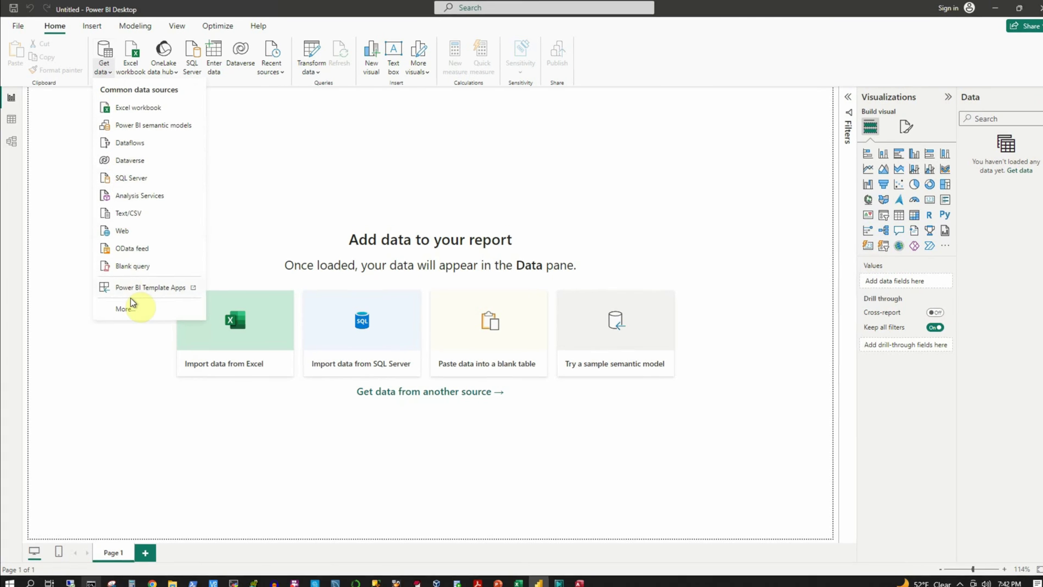
pyautogui.click(126, 308)
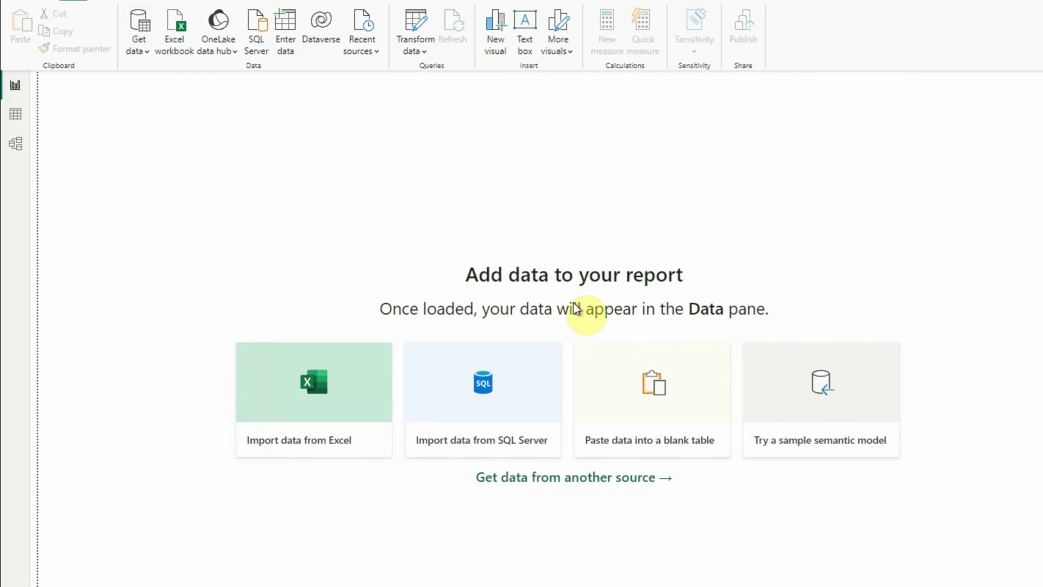
pyautogui.write('odbc')
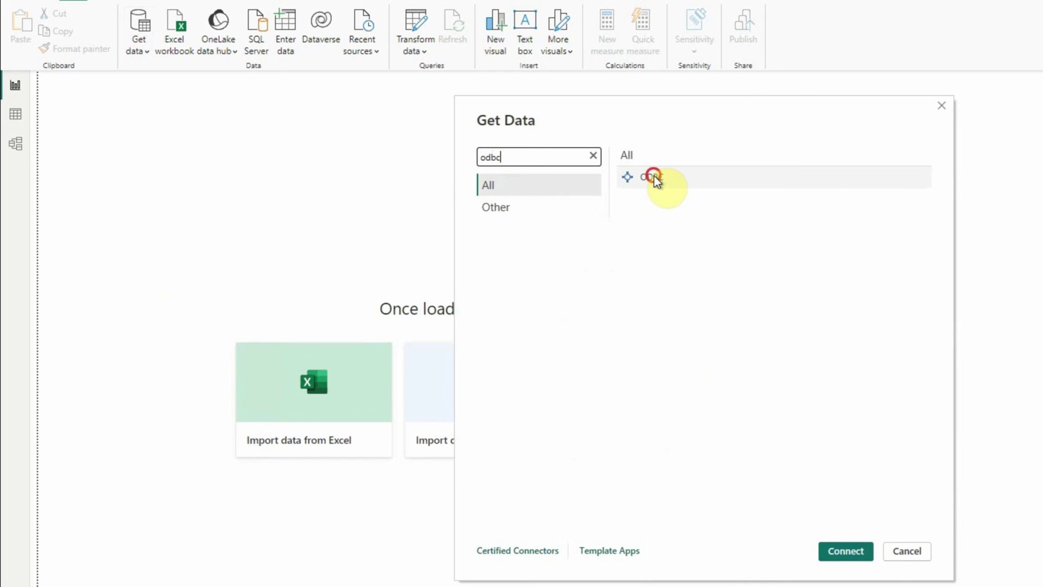
pyautogui.click(654, 176)
pyautogui.click(830, 559)
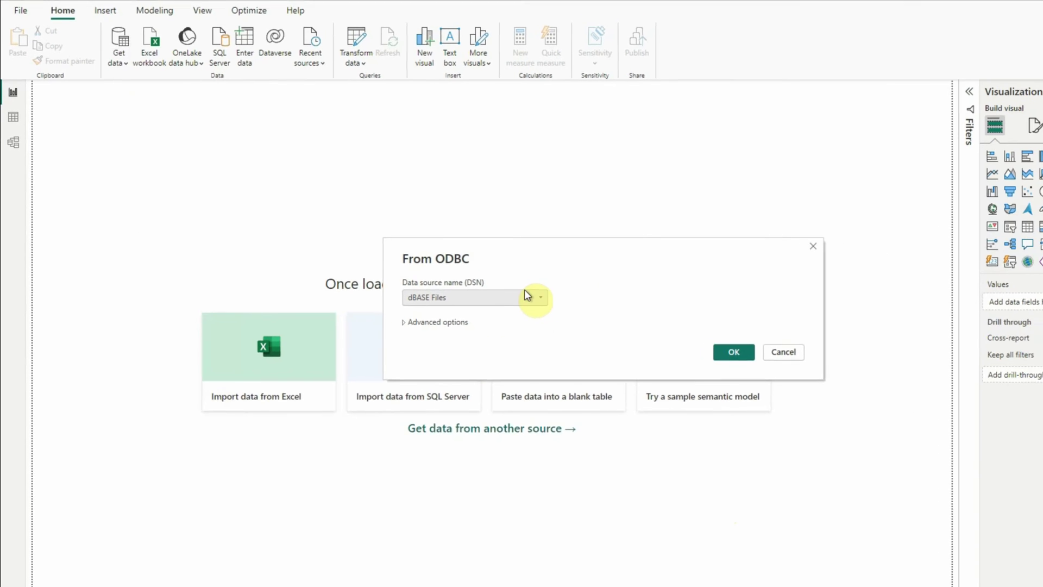
# - Change the From ODBC data source name from dBASE Files to (None) and expand Advanced options
pyautogui.click(464, 275)
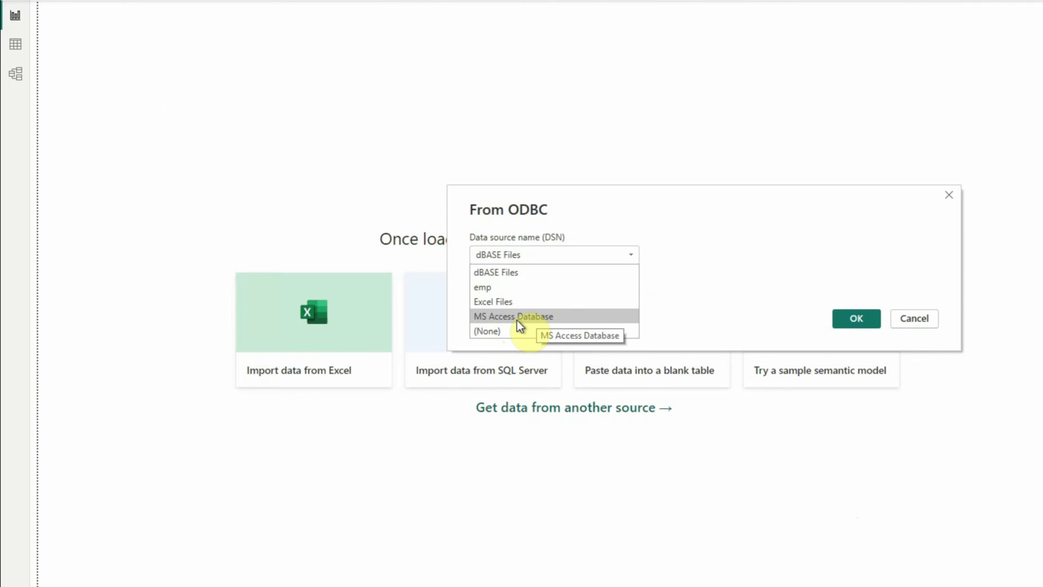
pyautogui.click(716, 292)
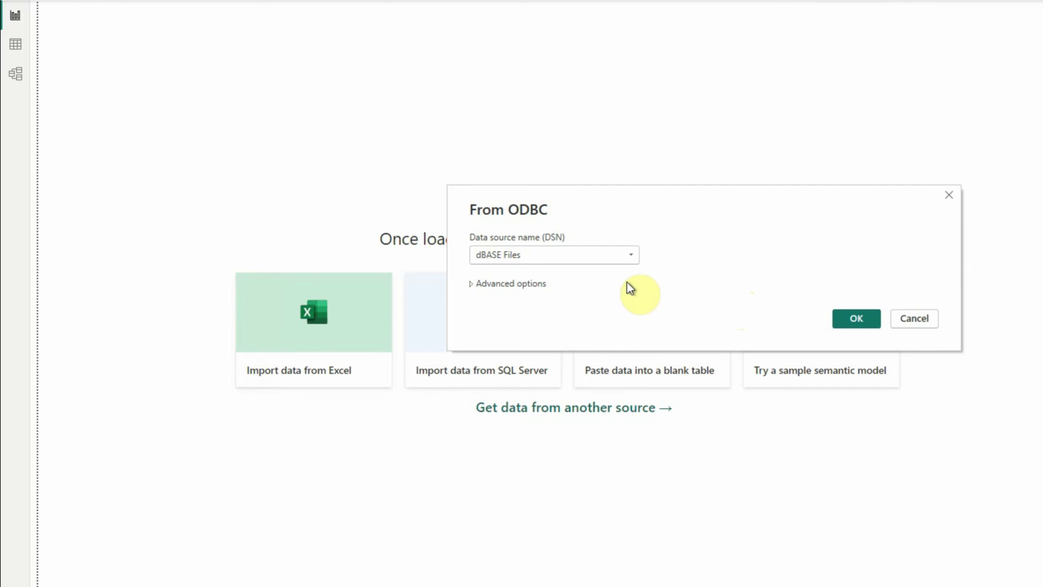
pyautogui.click(630, 255)
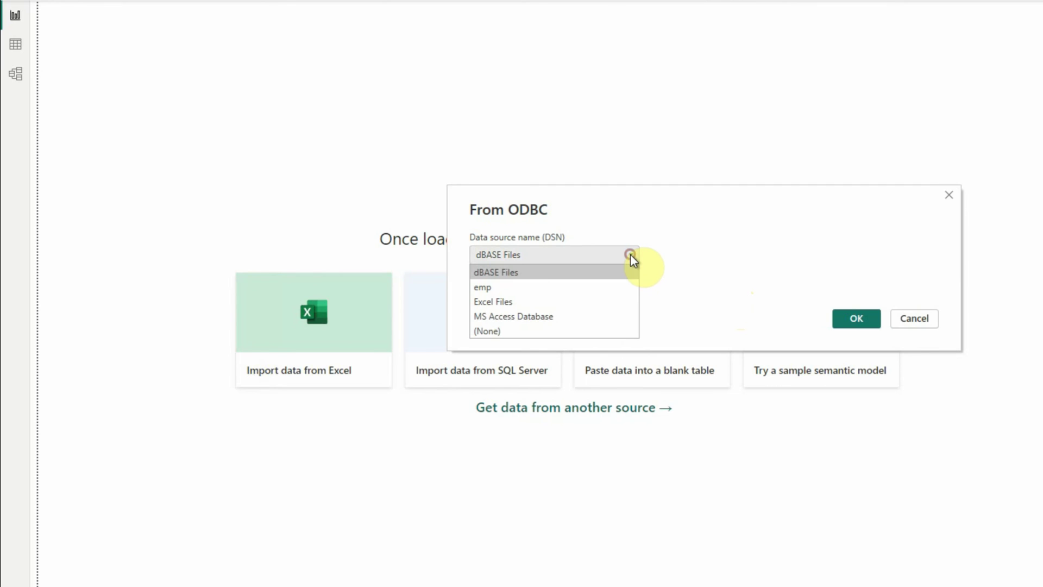
pyautogui.click(485, 333)
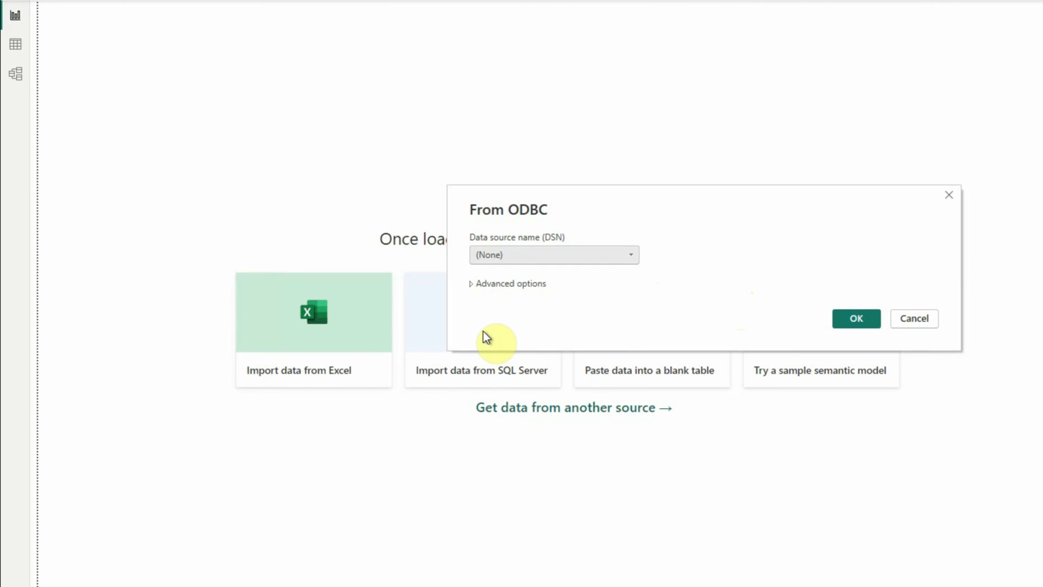
pyautogui.click(472, 288)
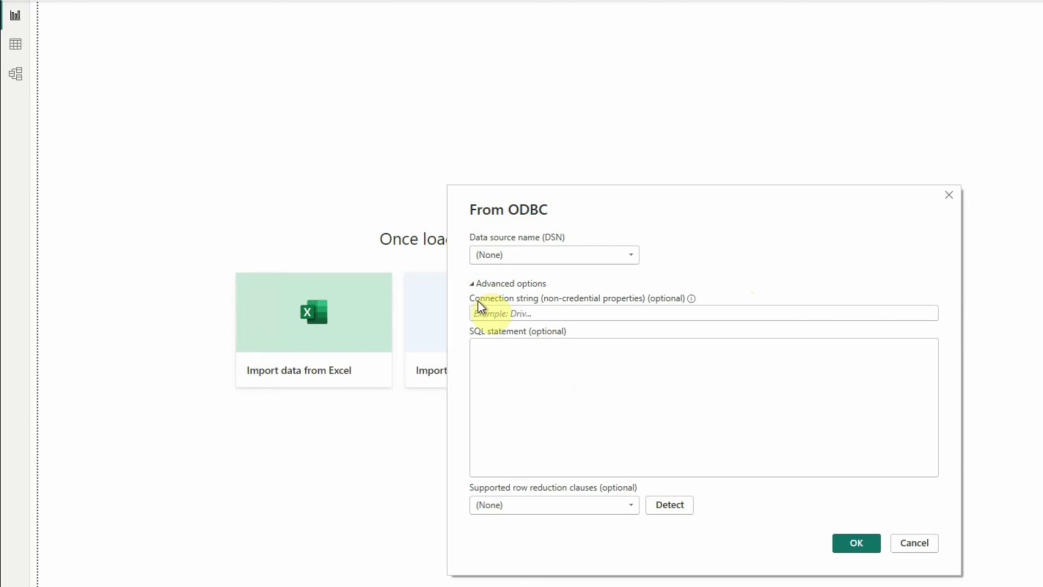
# - Paste Driver={Microsoft Access Driver (*.mdb, *.accdb)};Dbq=E:\Data\hr.accdb as the connection string and confirm
pyautogui.click(530, 315)
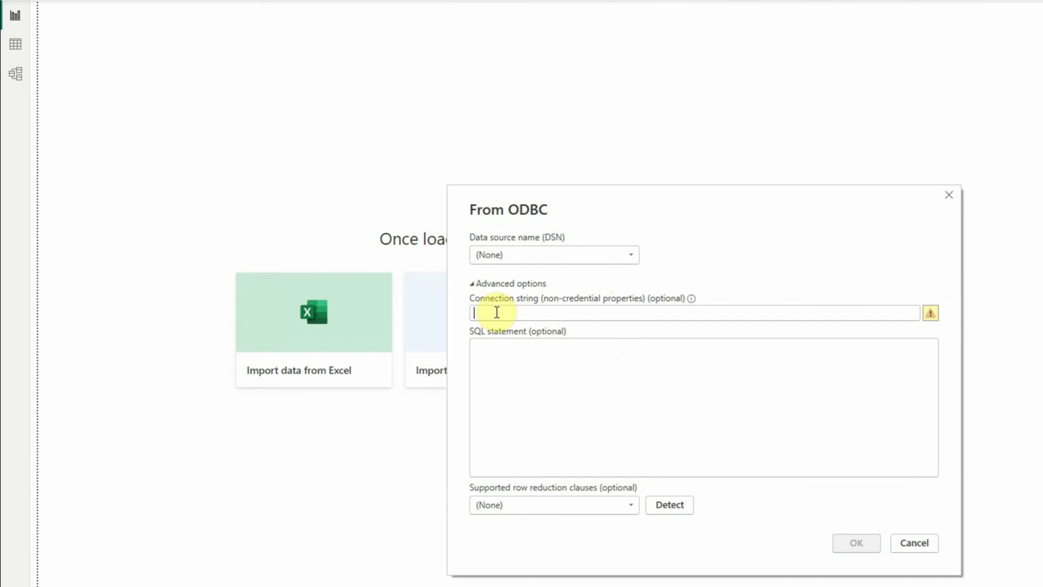
pyautogui.write('Driver={Microsoft Access Driver (*.mdb, *.accdb)};Dbq=E:\\Data\\hr.accdb')
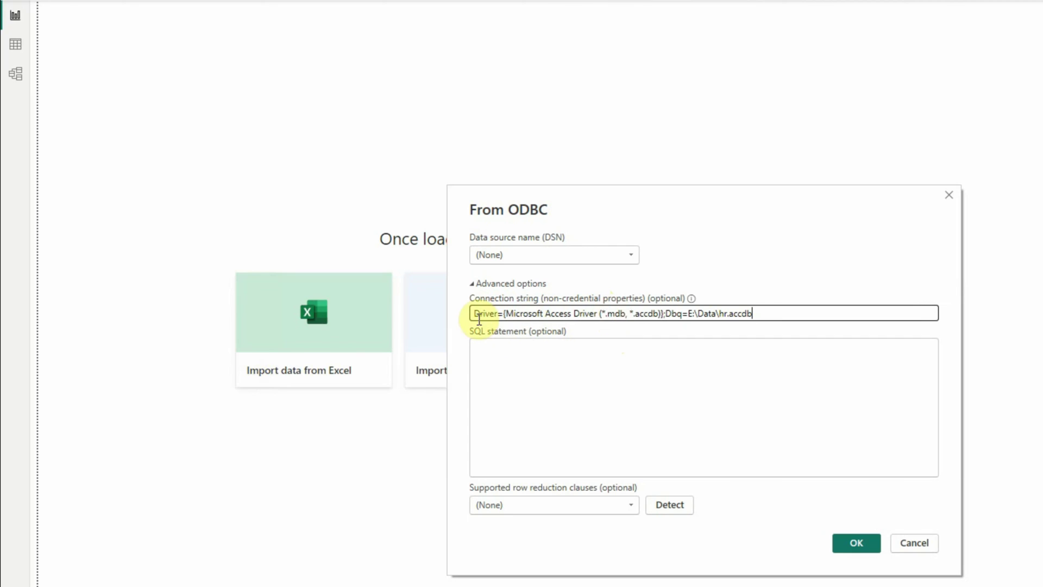
pyautogui.moveTo(472, 313); pyautogui.dragTo(658, 311)
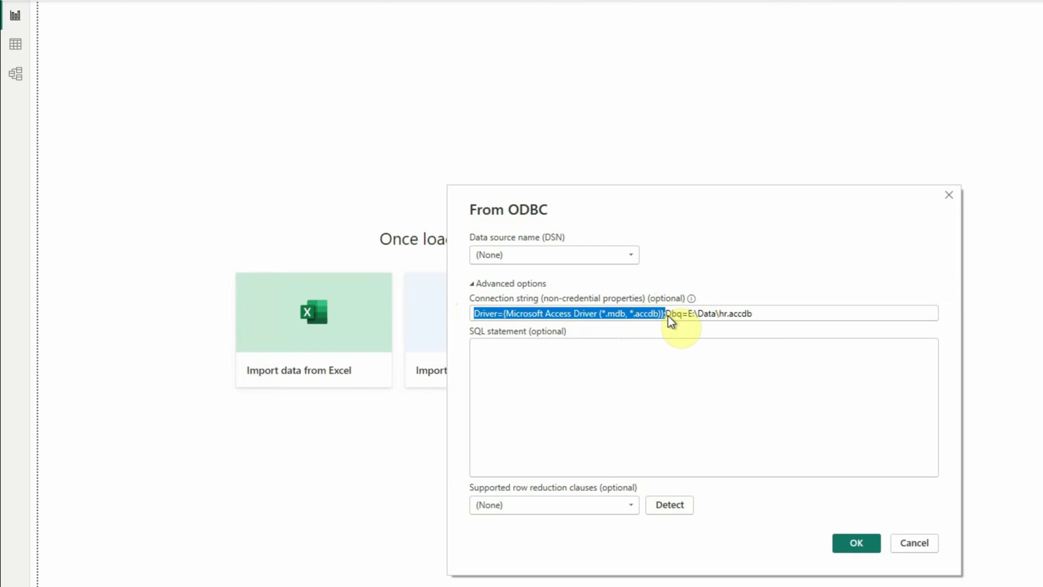
pyautogui.moveTo(667, 315); pyautogui.dragTo(762, 315)
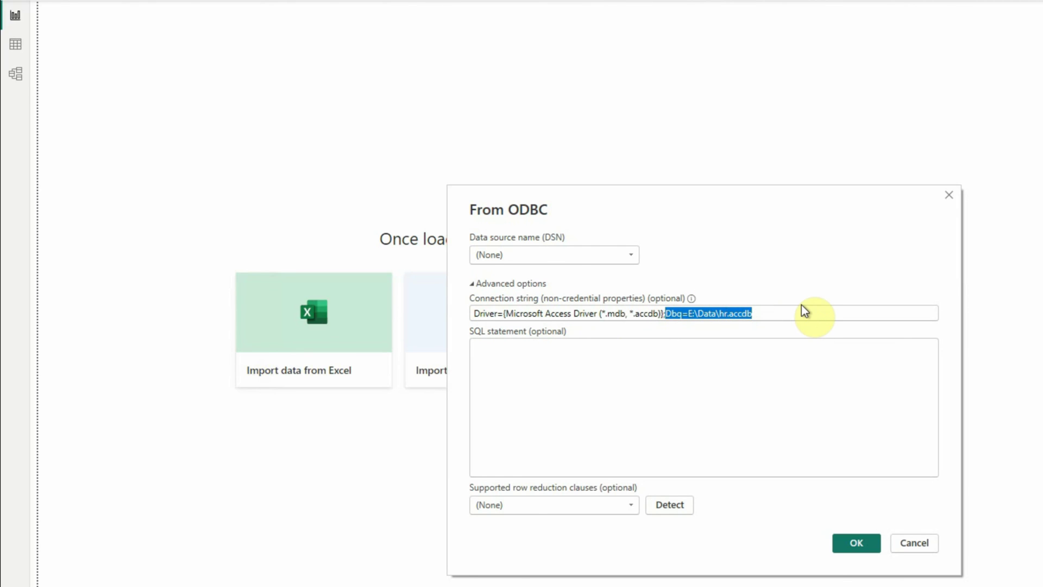
pyautogui.moveTo(472, 314); pyautogui.dragTo(657, 314)
pyautogui.click(568, 313)
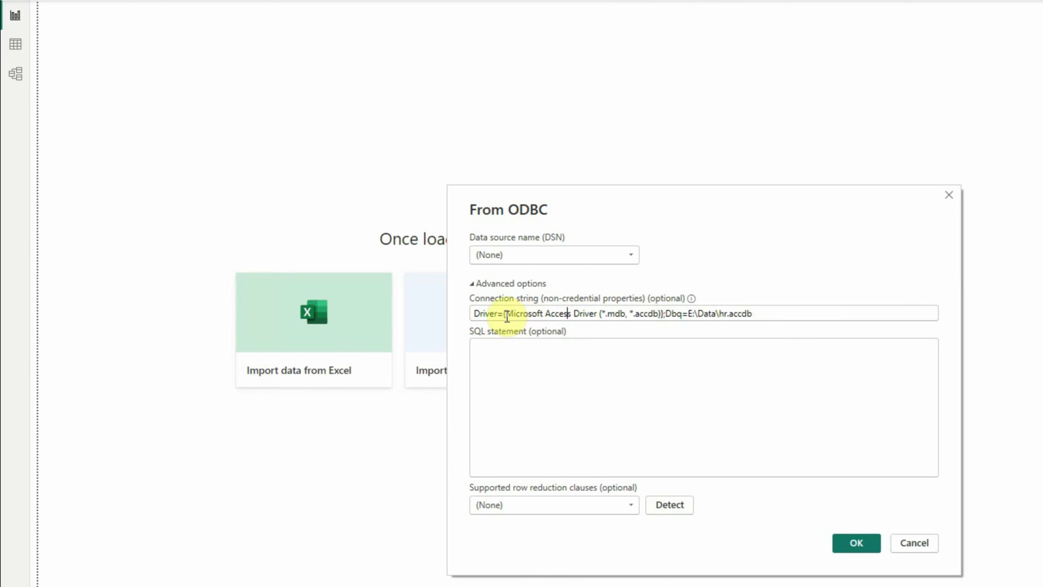
pyautogui.moveTo(506, 314); pyautogui.dragTo(593, 315)
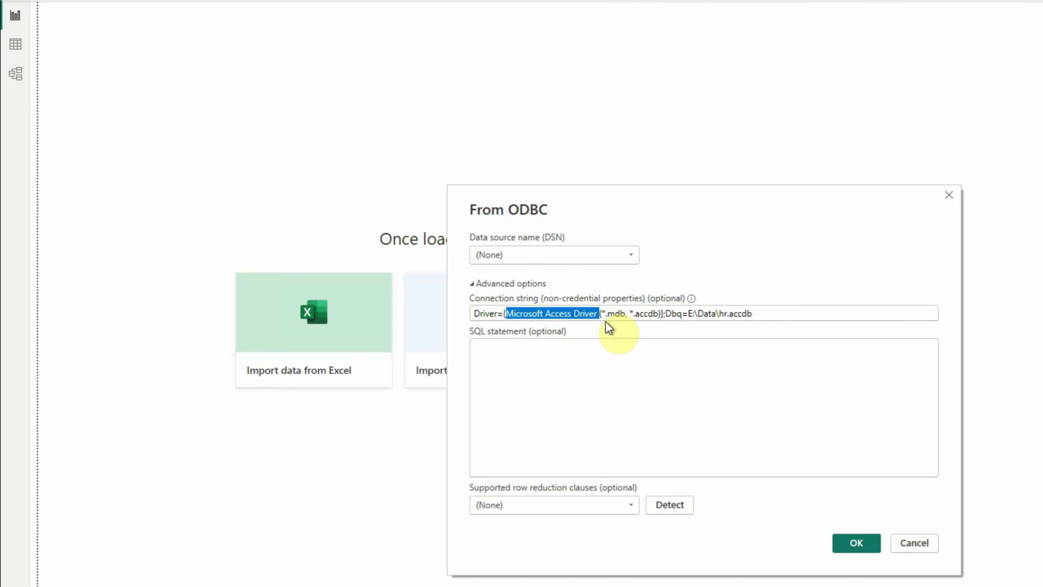
pyautogui.doubleClick(644, 314)
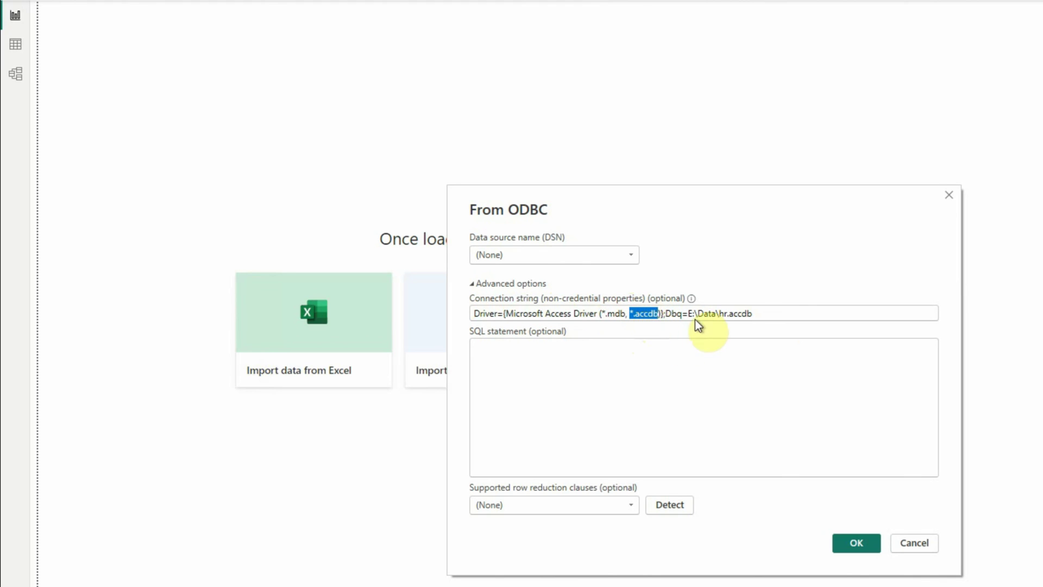
pyautogui.click(763, 314)
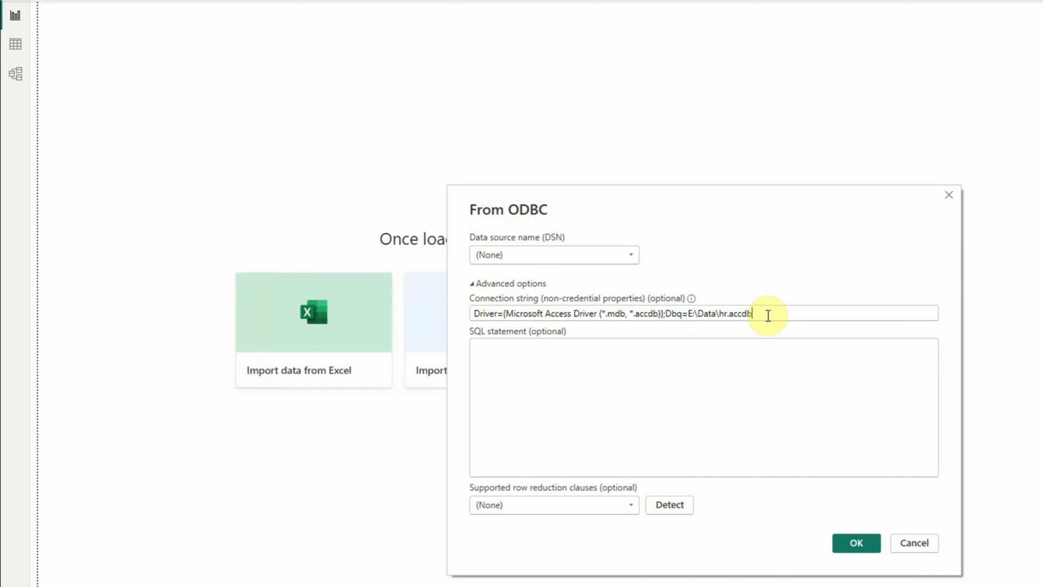
pyautogui.moveTo(768, 315); pyautogui.dragTo(450, 319)
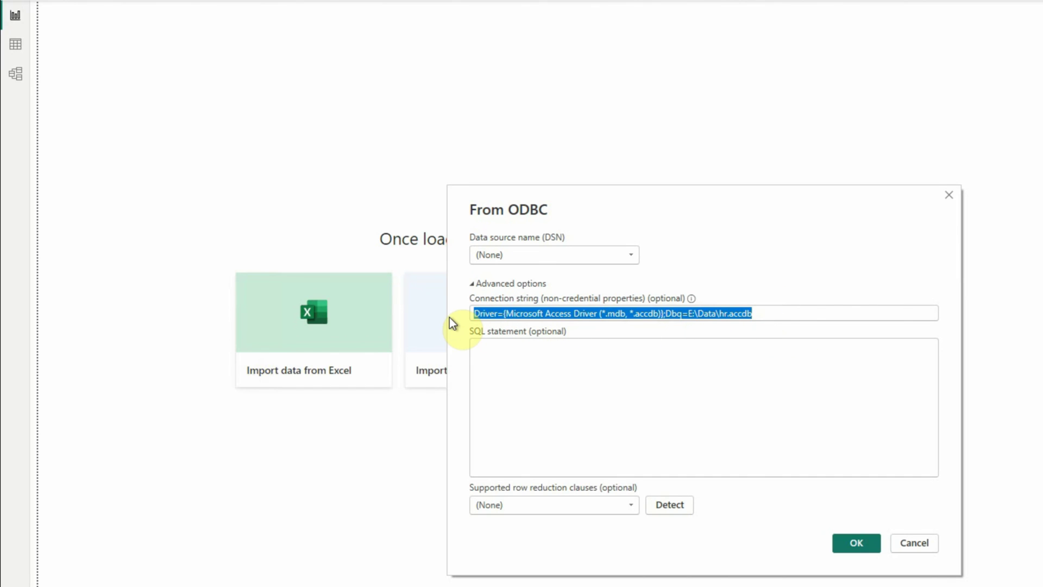
pyautogui.click(767, 312)
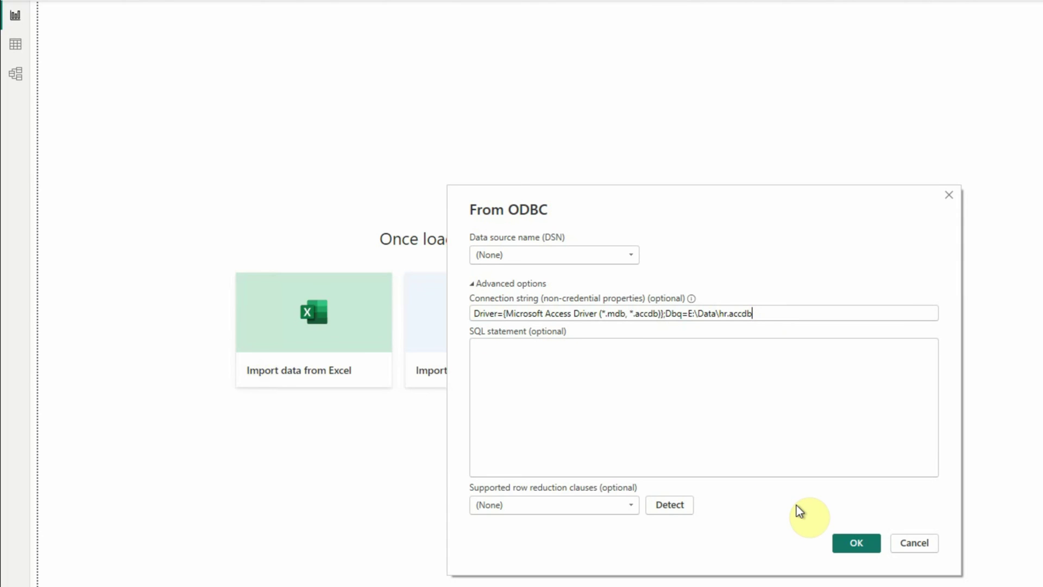
pyautogui.click(852, 540)
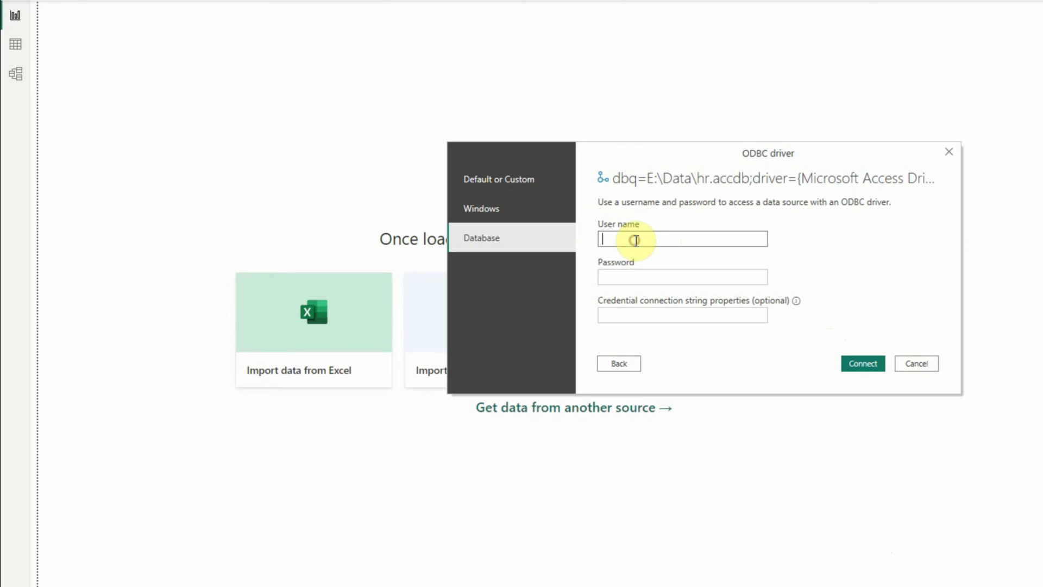
# - Authenticate the DSN-less Access connection with the database user name and password
pyautogui.write('admin')
pyautogui.press('Tab')
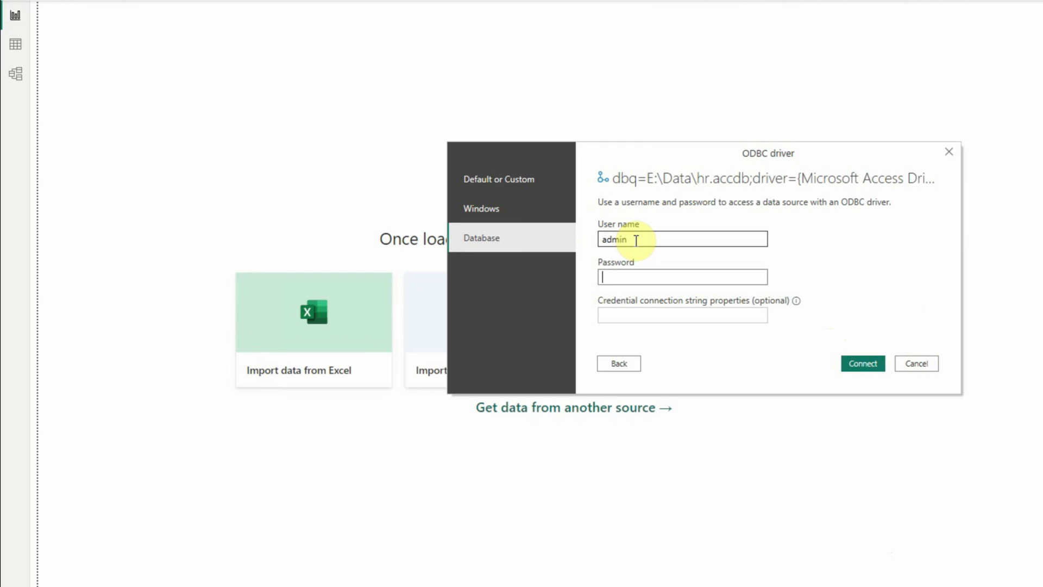
pyautogui.write('********')
pyautogui.click(860, 364)
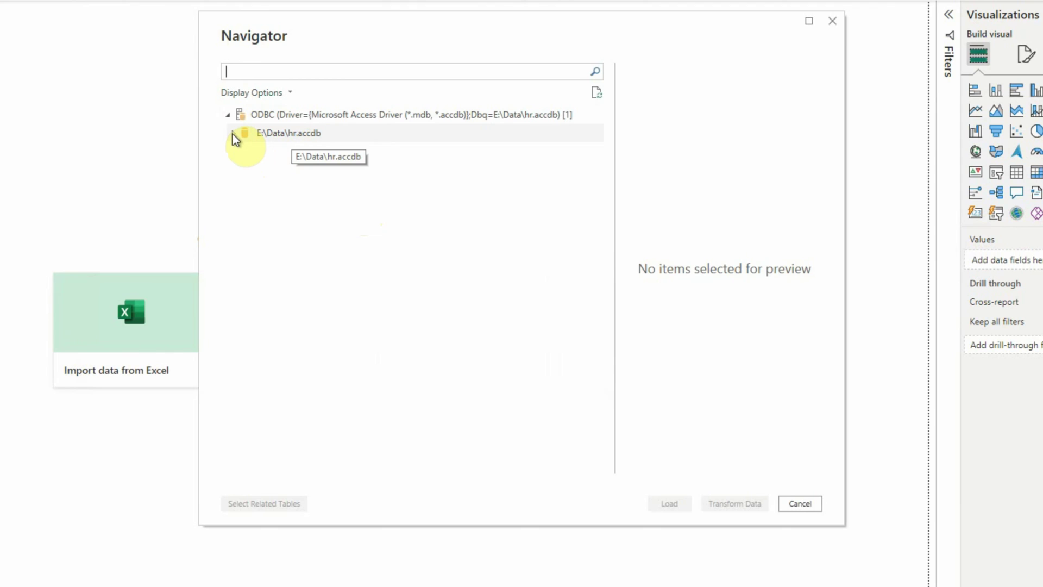
# - Load the employee table from hr.accdb and display its 12 rows in Table view
pyautogui.click(232, 133)
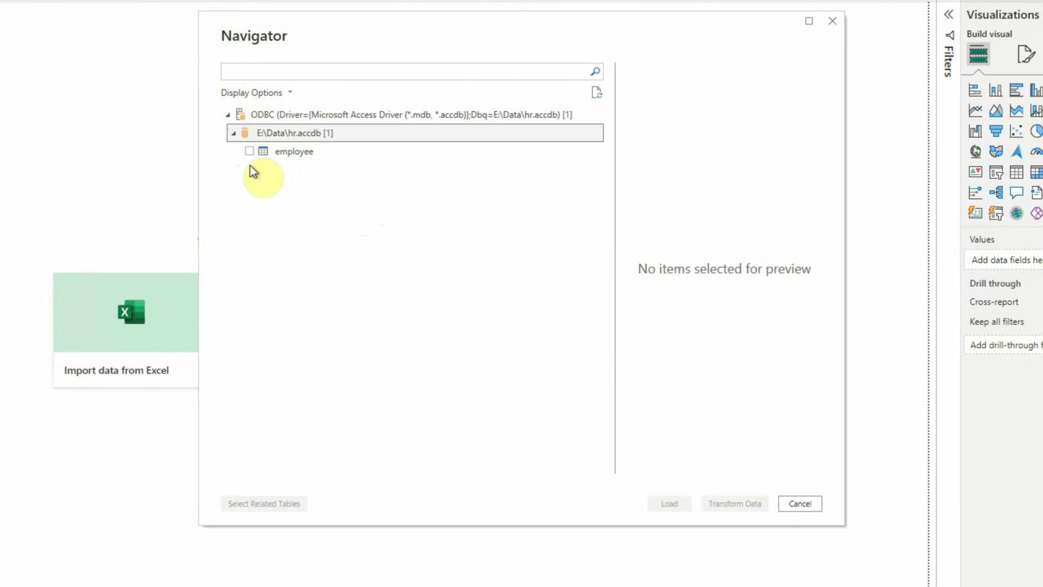
pyautogui.click(250, 152)
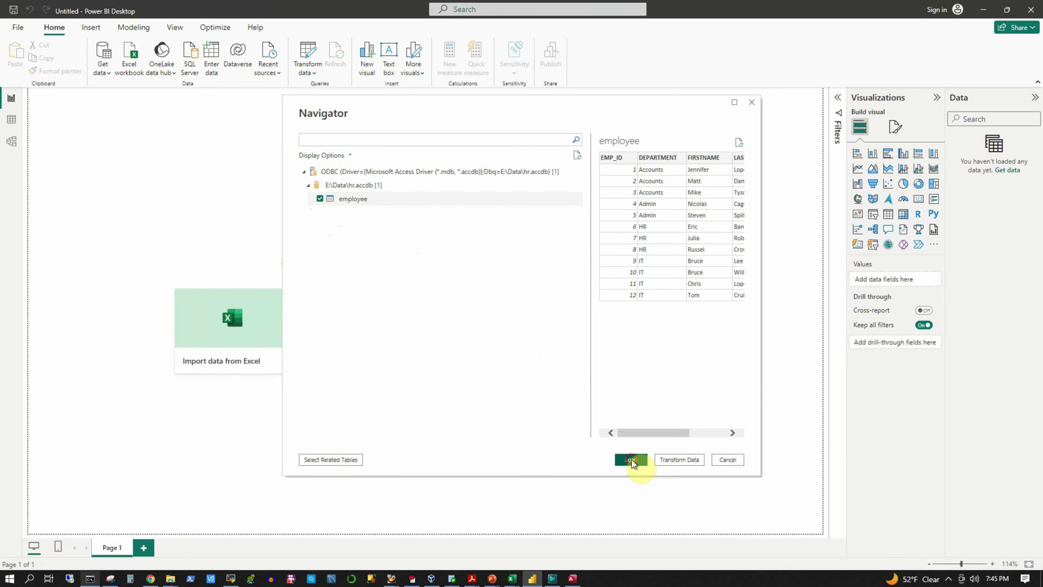
pyautogui.click(630, 459)
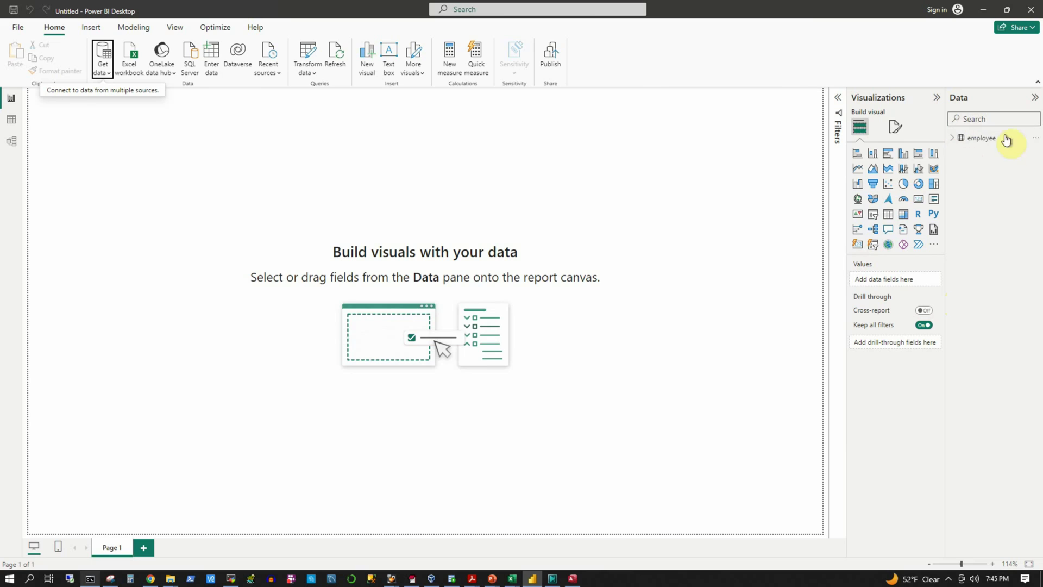
pyautogui.click(12, 121)
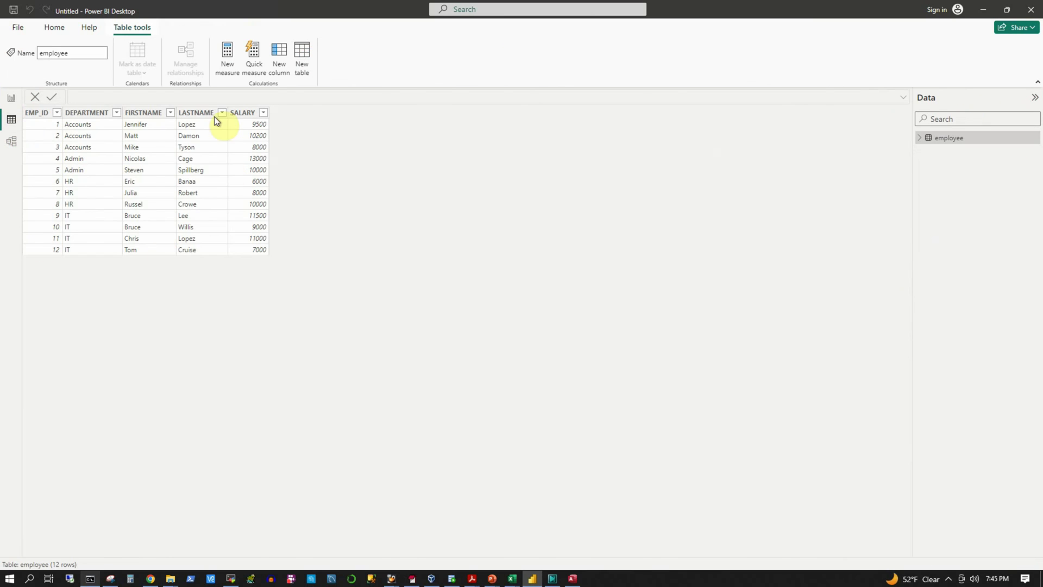